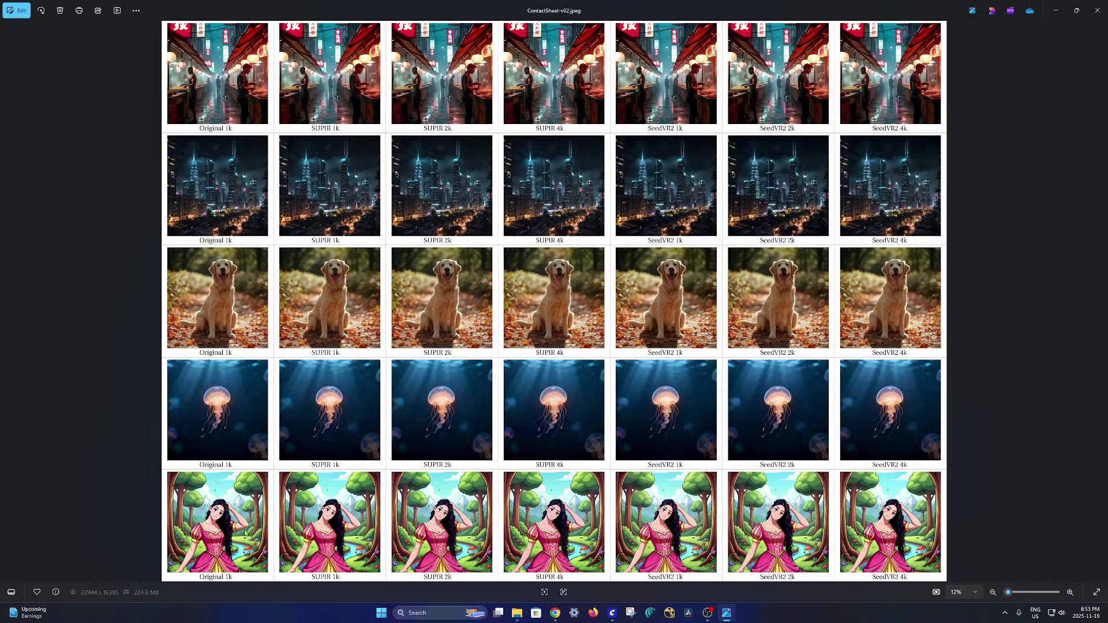
- Minimize the contact sheet and browse the SeedVR2-CorrectWorkflow and Upscale-Recon-Flux-Dype workflows
click(1056, 10)
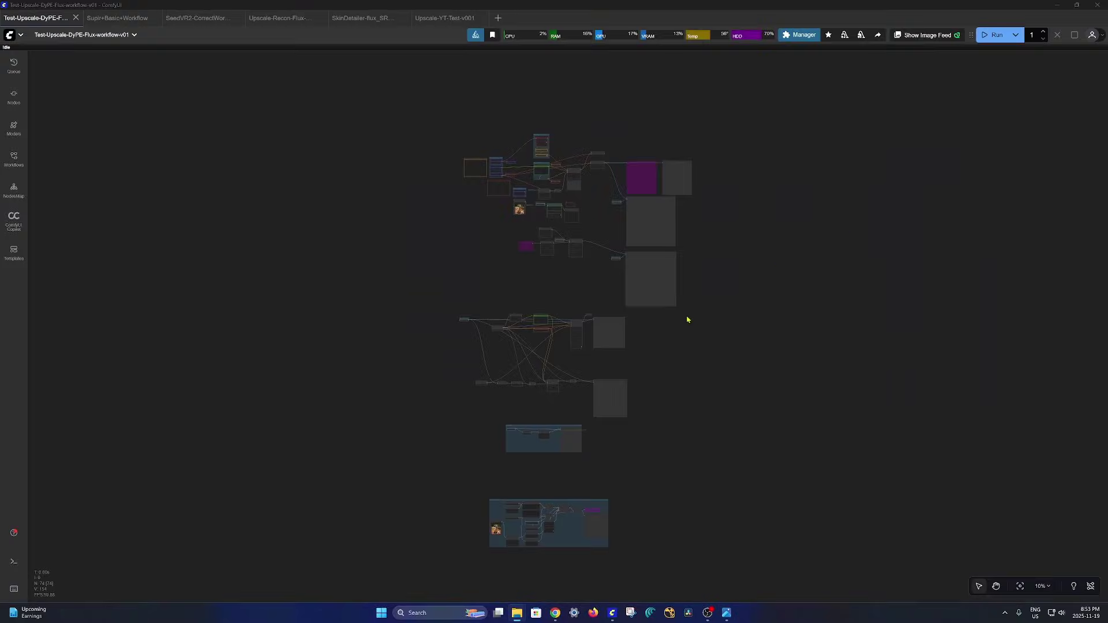
scroll(614, 322, up, 6)
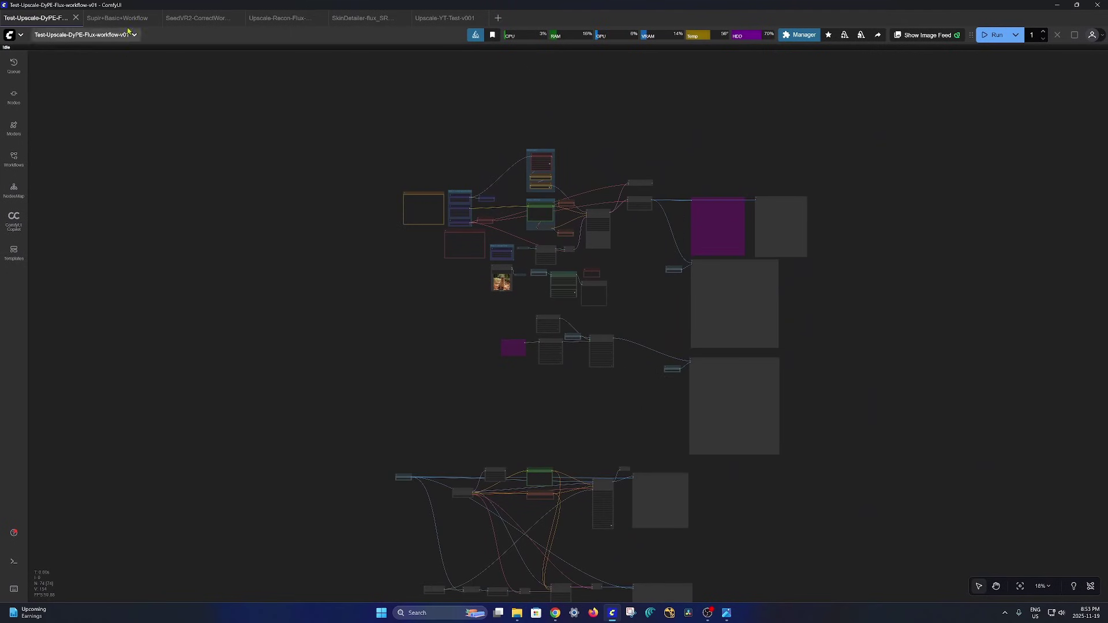
click(196, 18)
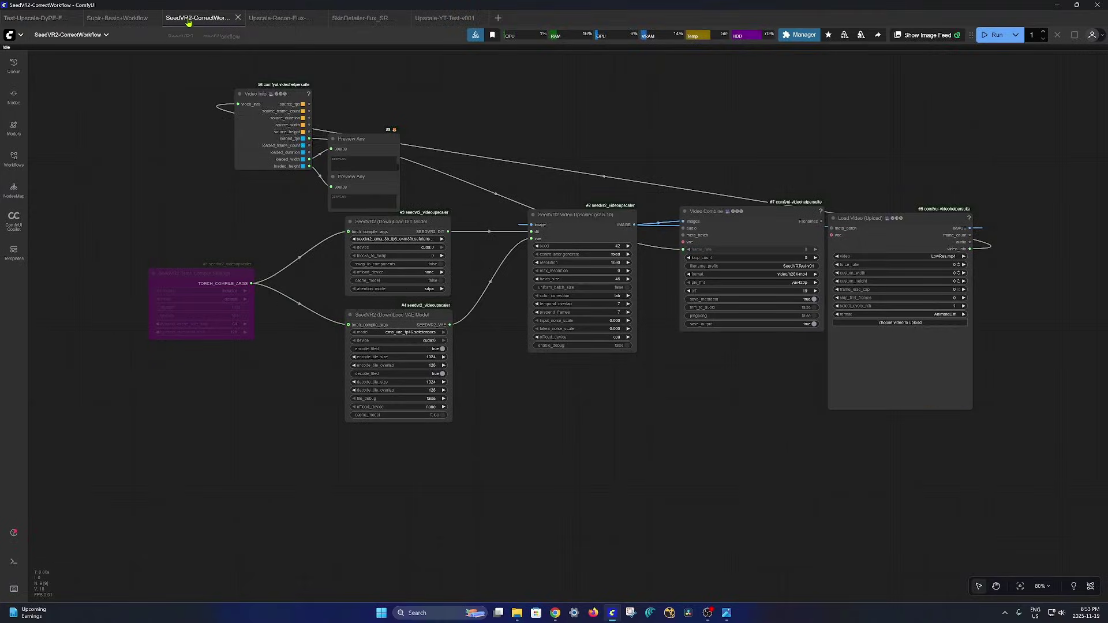
click(283, 19)
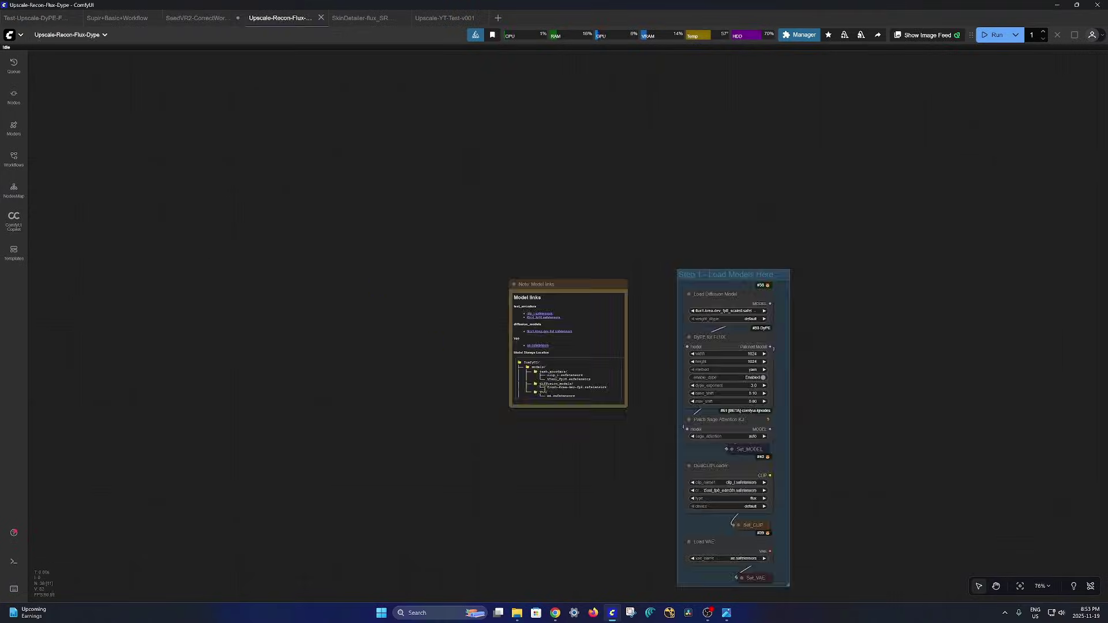
scroll(626, 399, down, 3)
drag(542, 252, 482, 193)
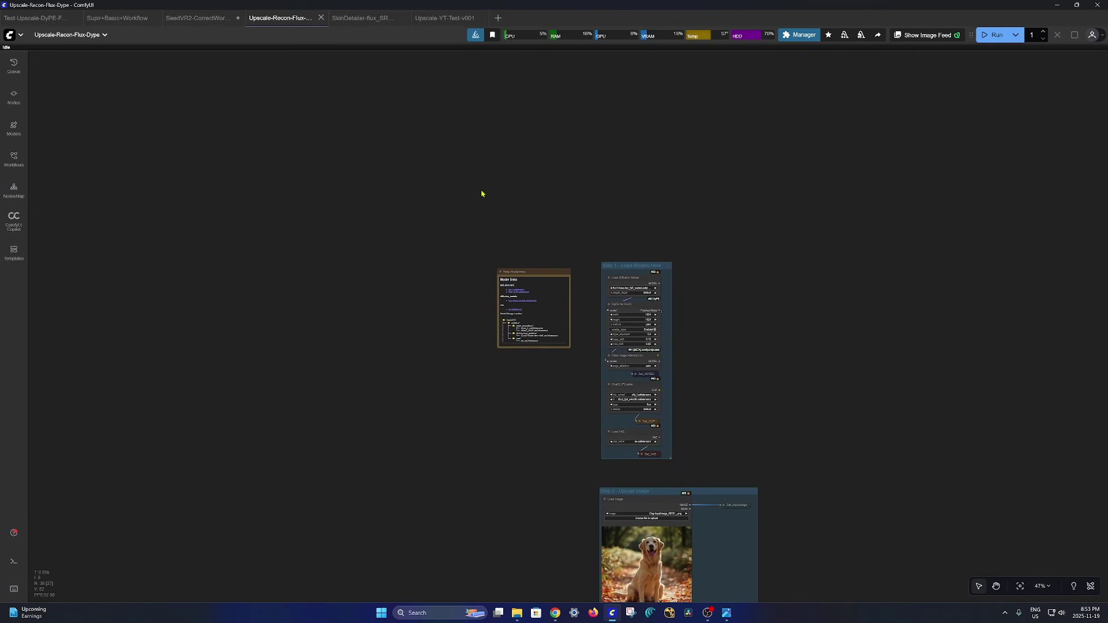
- Go via SkinDetailer to Upscale-YT-Test-v001, dismiss the missing-nodes warning, and zoom out
click(362, 20)
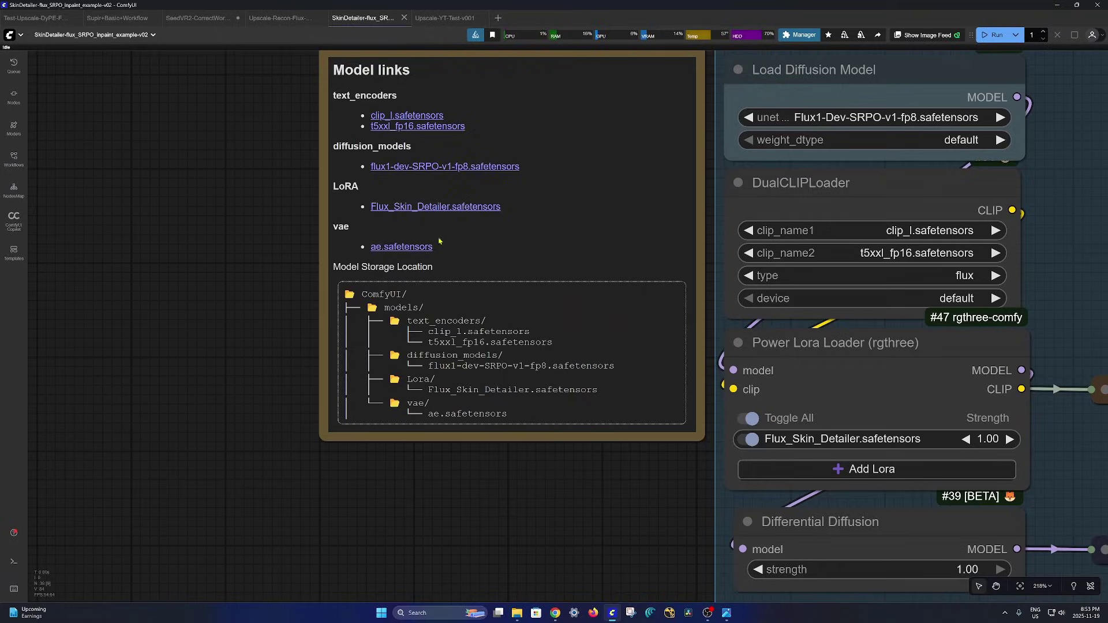
click(440, 19)
click(703, 234)
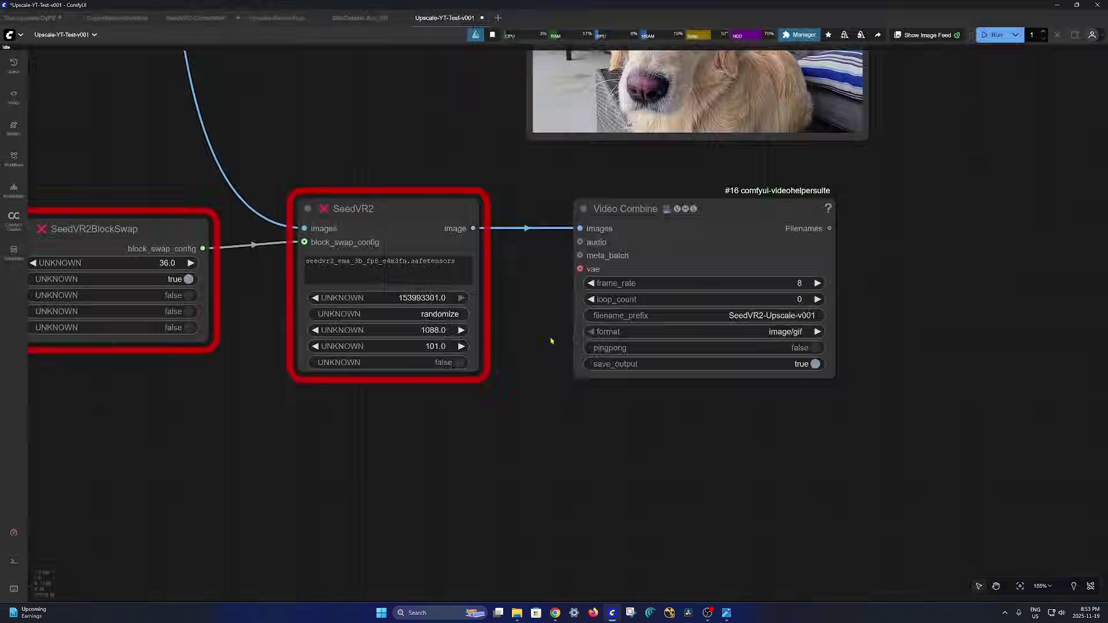
scroll(514, 349, down, 5)
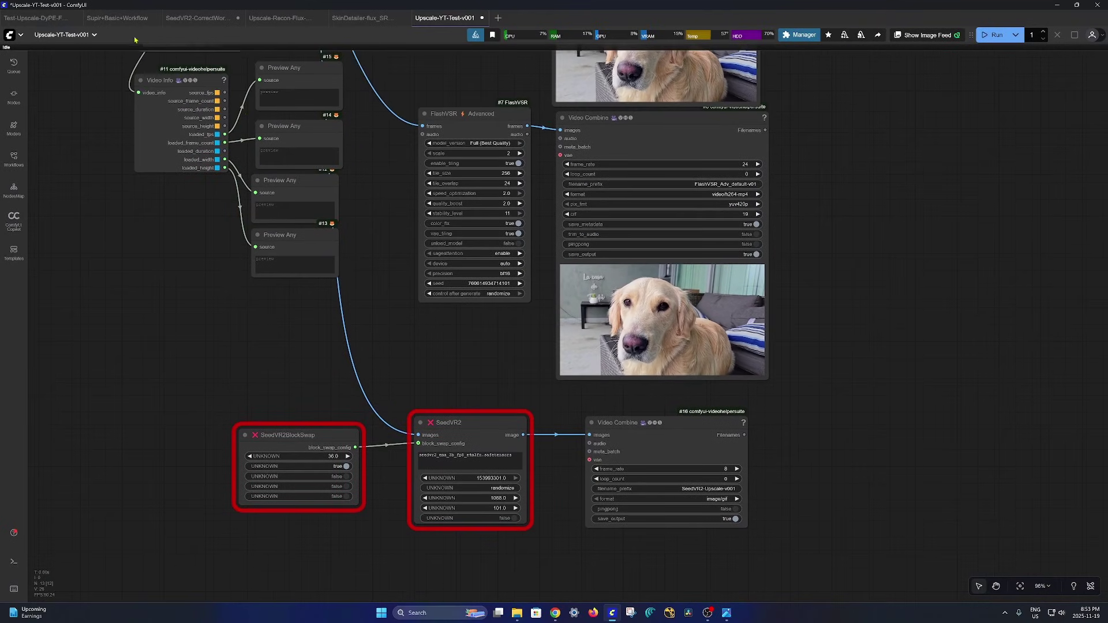
mouse_move(183, 22)
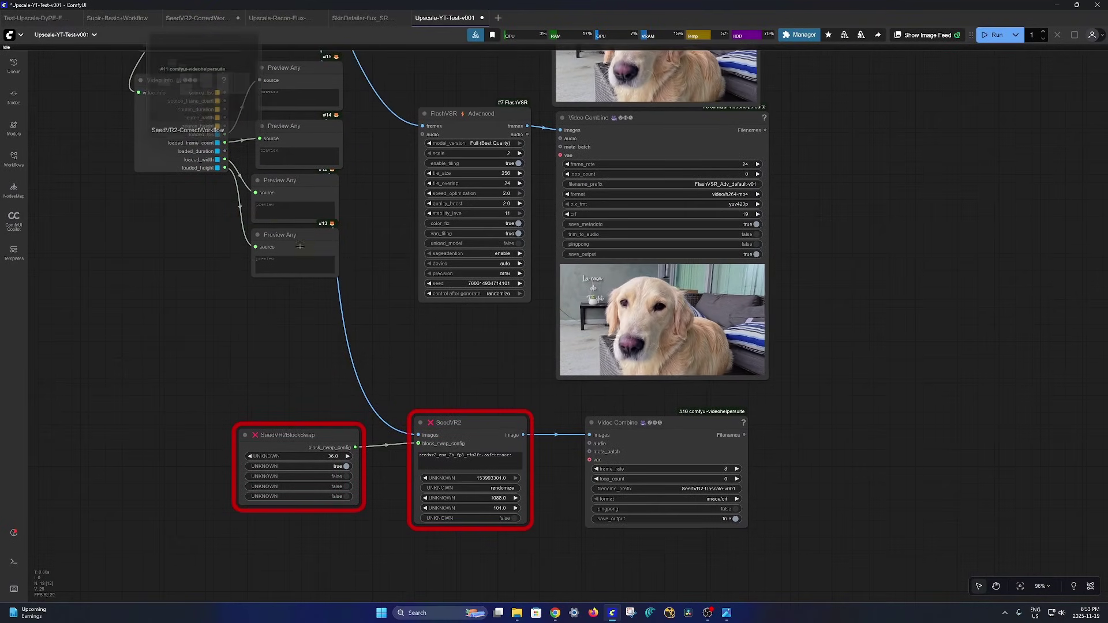
scroll(74, 44, up, 3)
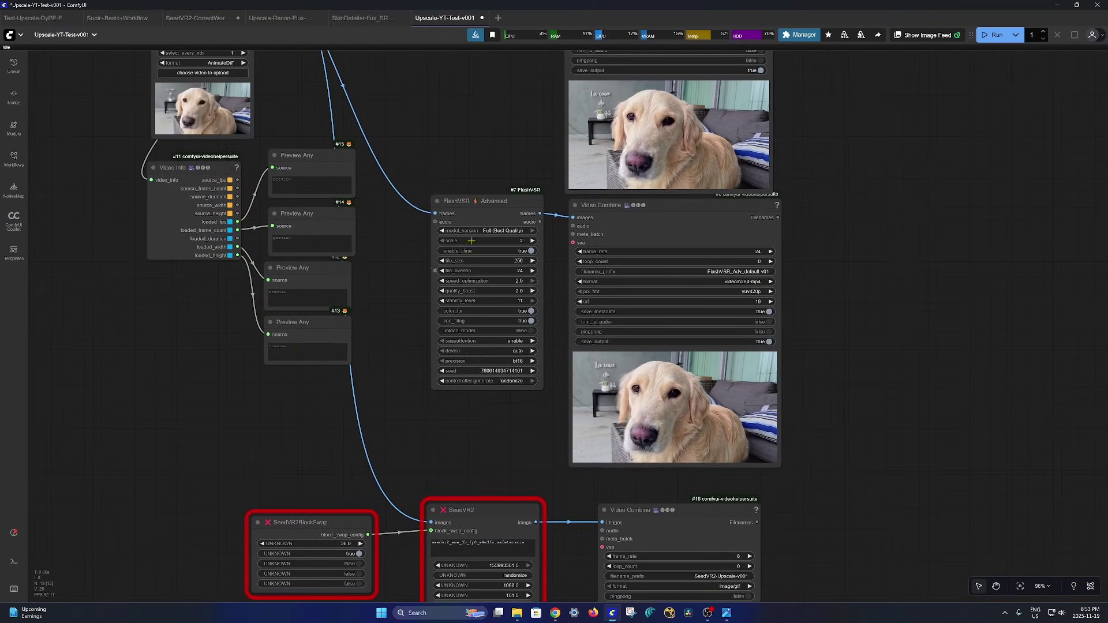
- Switch to Test-Upscale-DyPE-Flux-workflow-v01 and inspect its Ultimate SD Upscale node
click(35, 18)
scroll(550, 378, down, 5)
scroll(591, 401, up, 15)
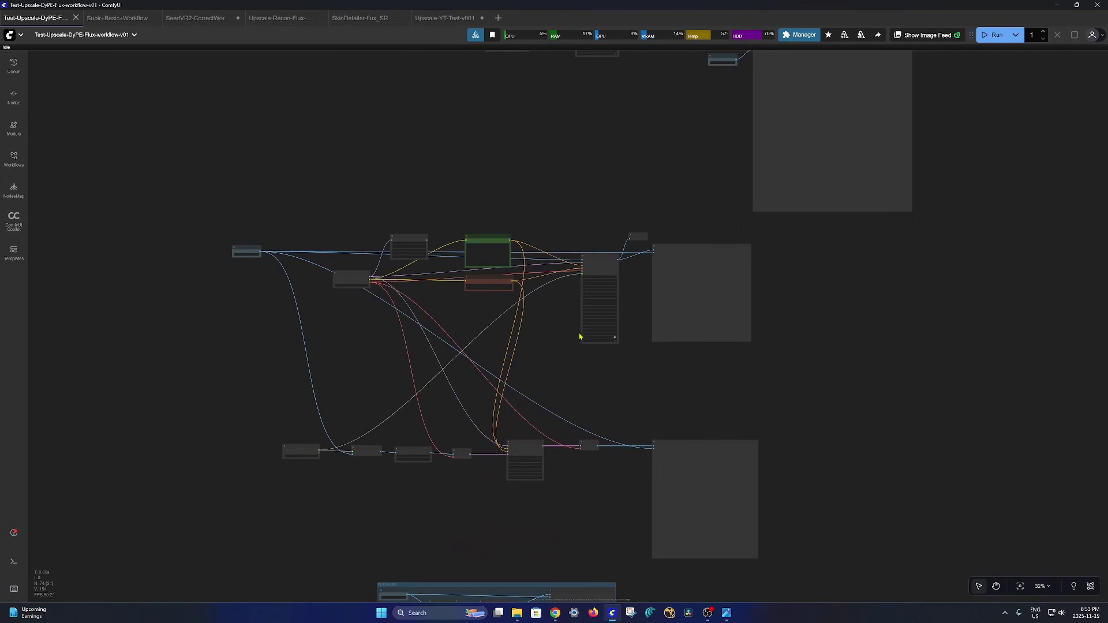
scroll(622, 215, down, 5)
drag(546, 366, 631, 162)
scroll(631, 158, up, 4)
scroll(631, 158, up, 2)
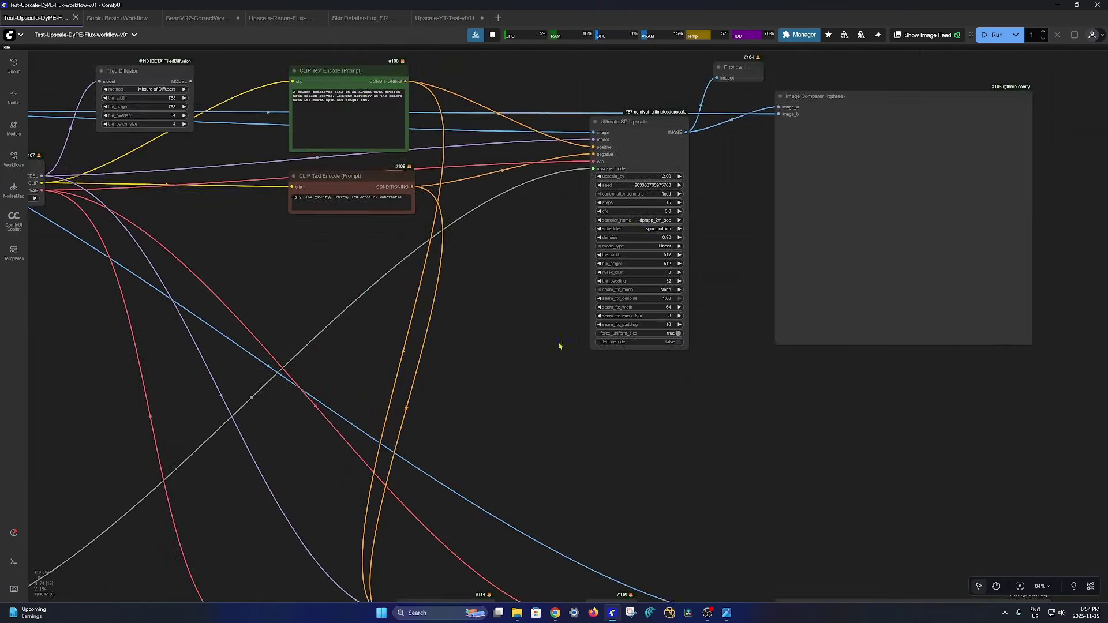
- Pan over KSampler, VAE Decode and the Upscale Model Loader, then recentre the whole graph
drag(585, 372, 650, 201)
drag(535, 460, 741, 406)
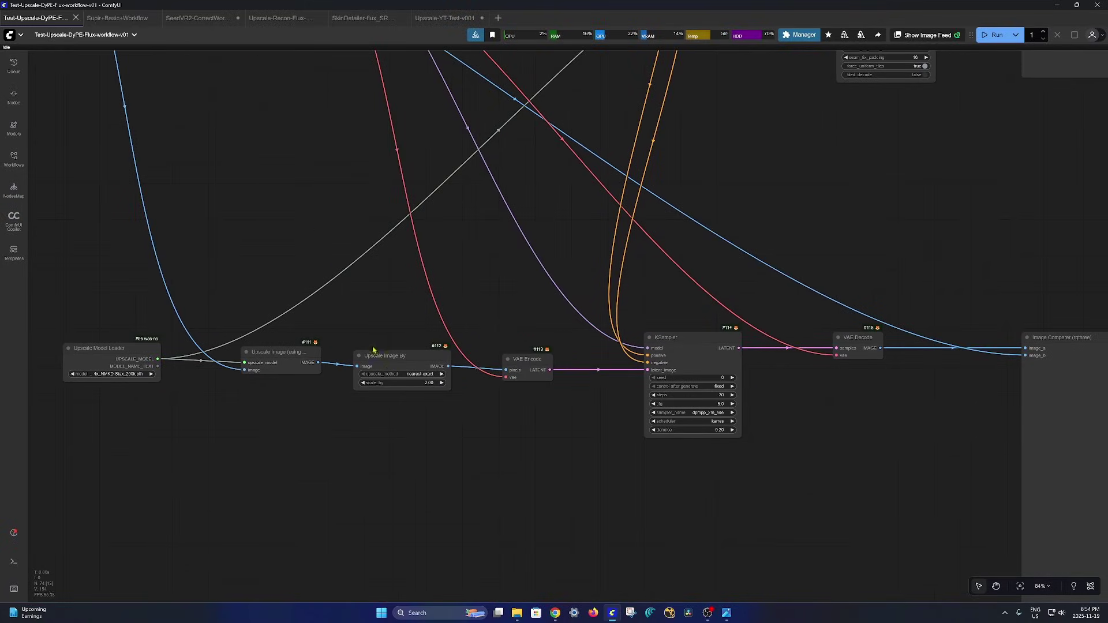
scroll(407, 440, down, 6)
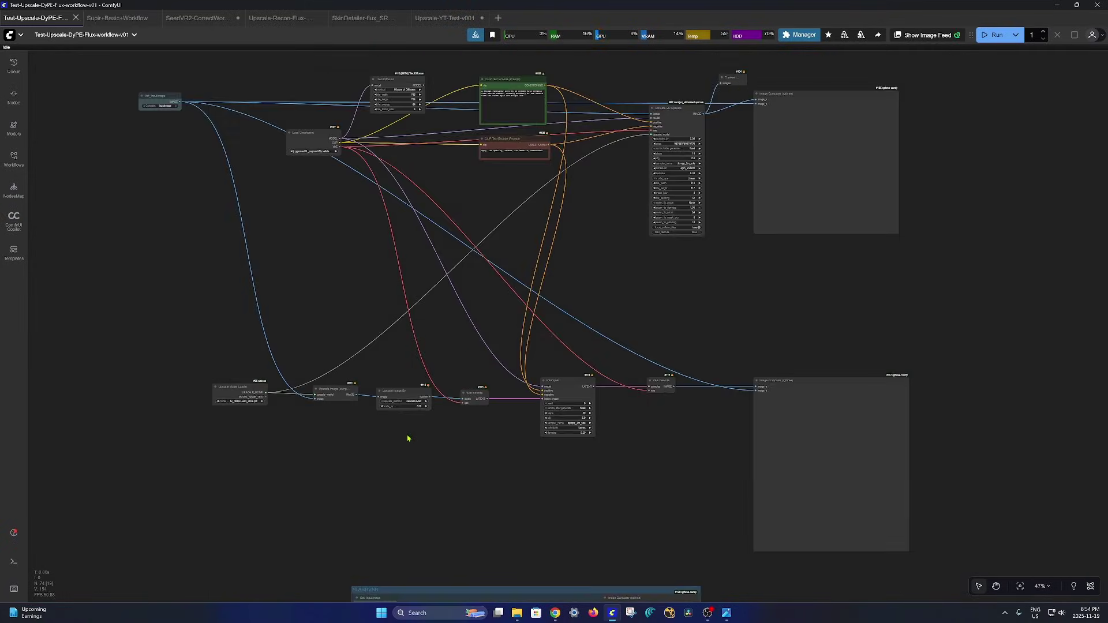
scroll(407, 438, down, 4)
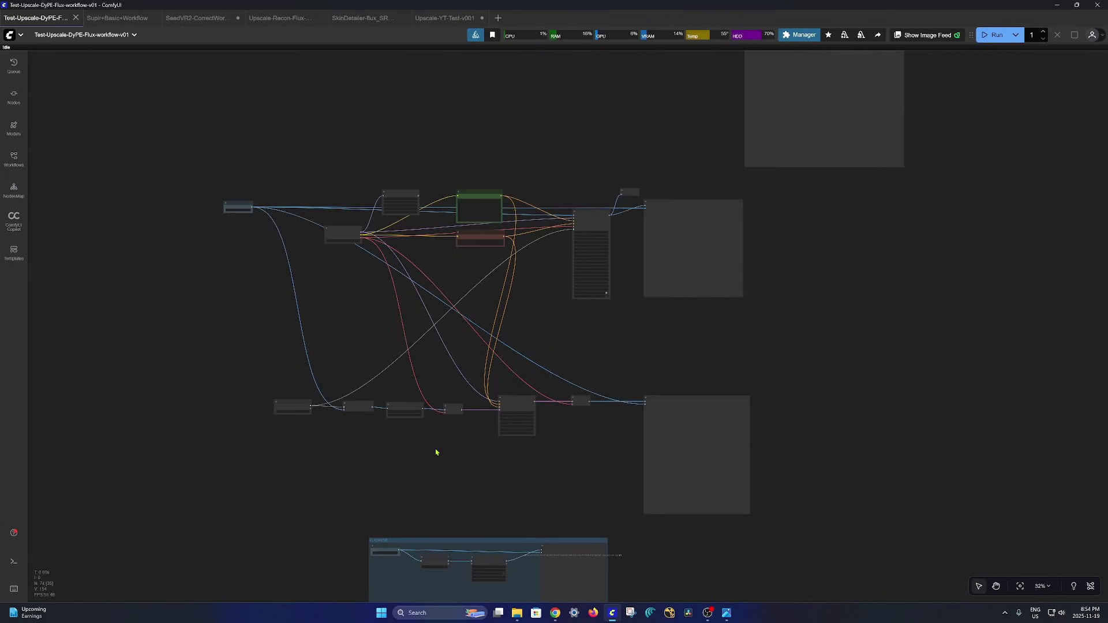
drag(435, 445, 450, 408)
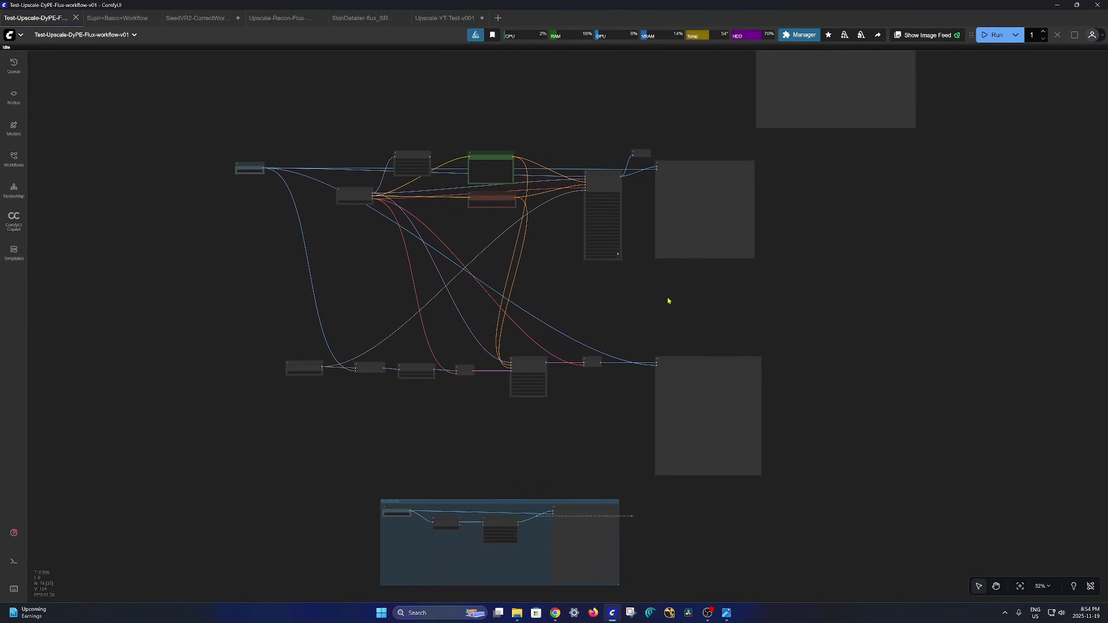
- Bring Photos back to ContactSheet-v01.jpeg and zoom across the SUPIR and SeedVR2 crop columns
click(725, 613)
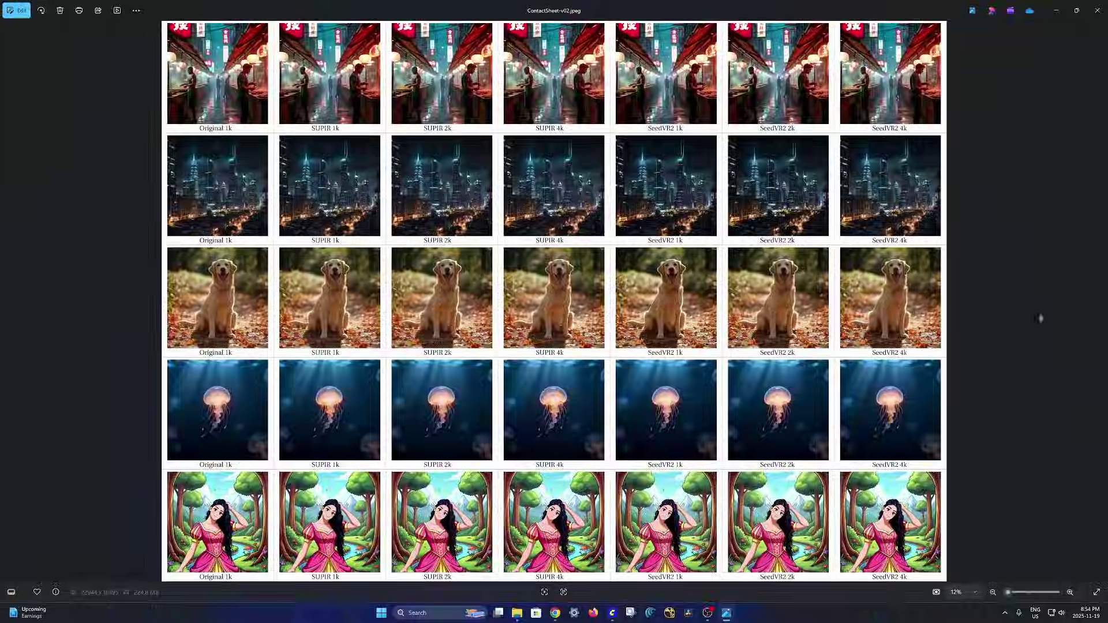
key(Left)
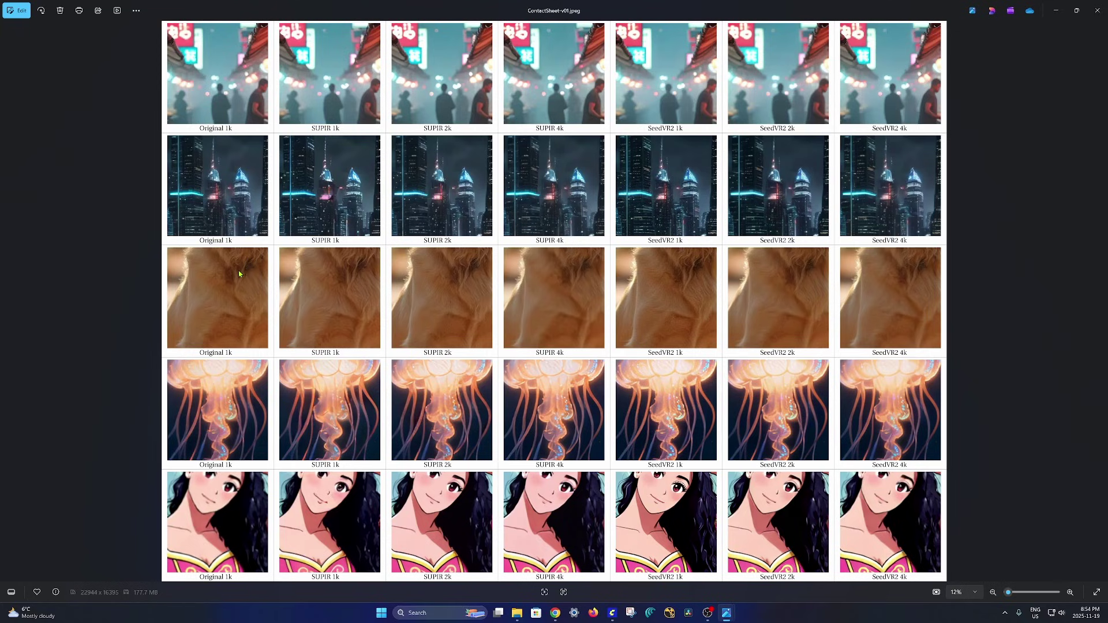
scroll(239, 273, up, 3)
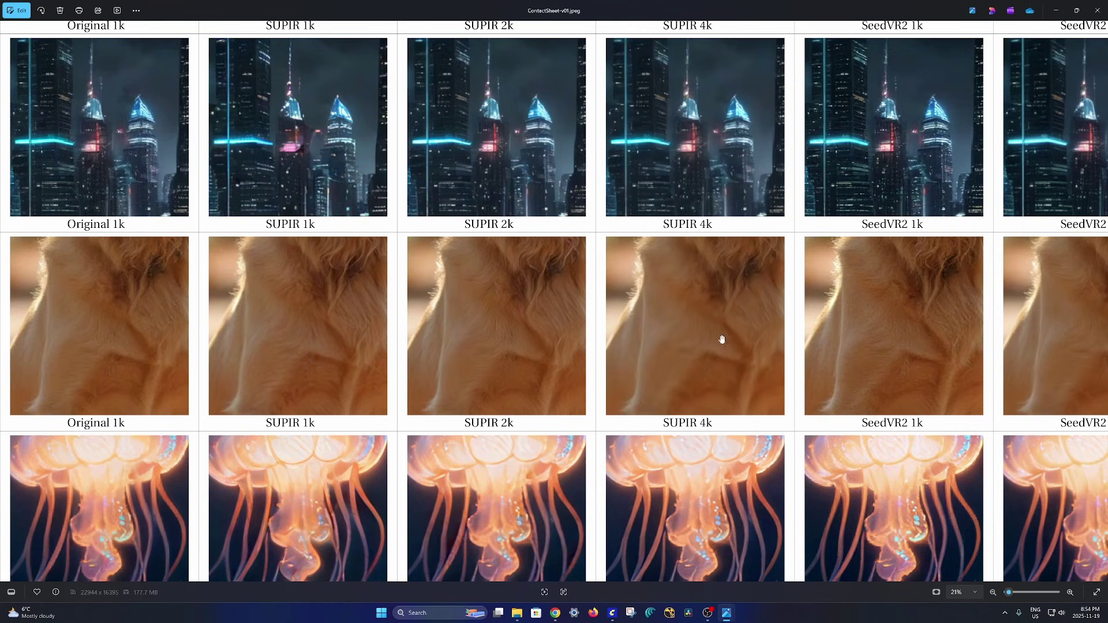
drag(696, 339, 407, 337)
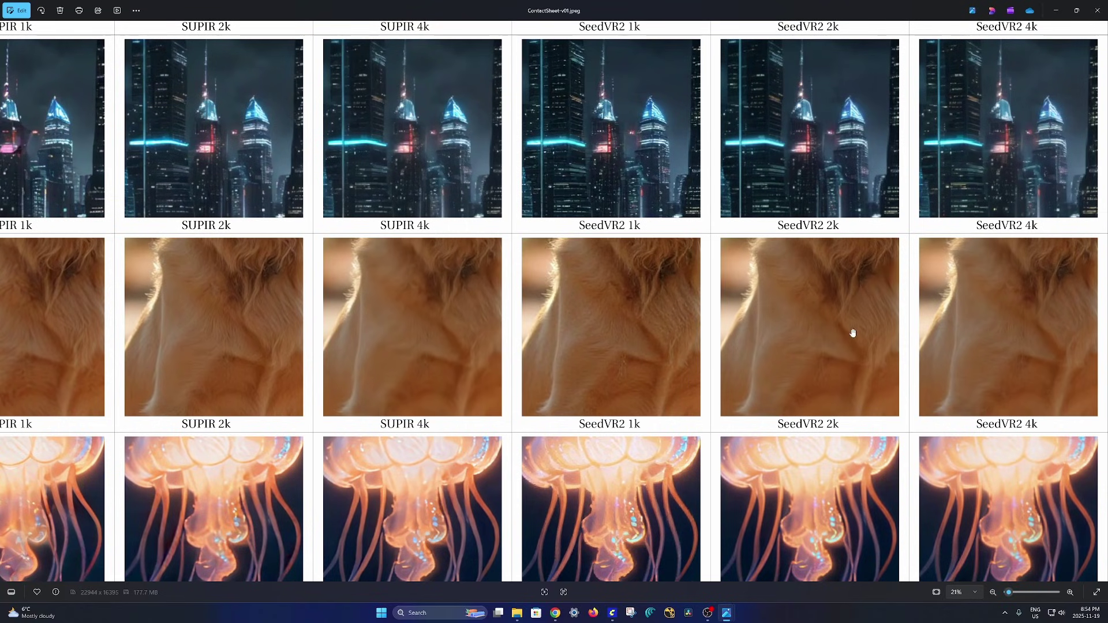
scroll(841, 445, up, 2)
scroll(566, 328, left, 5)
scroll(554, 340, up, 1)
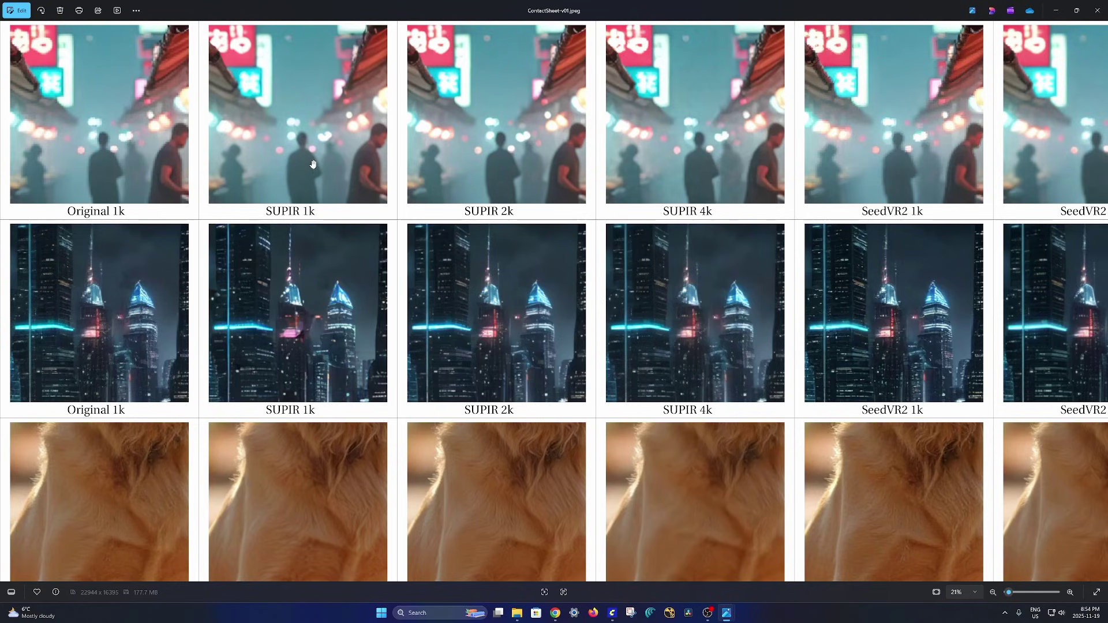
scroll(683, 188, right, 5)
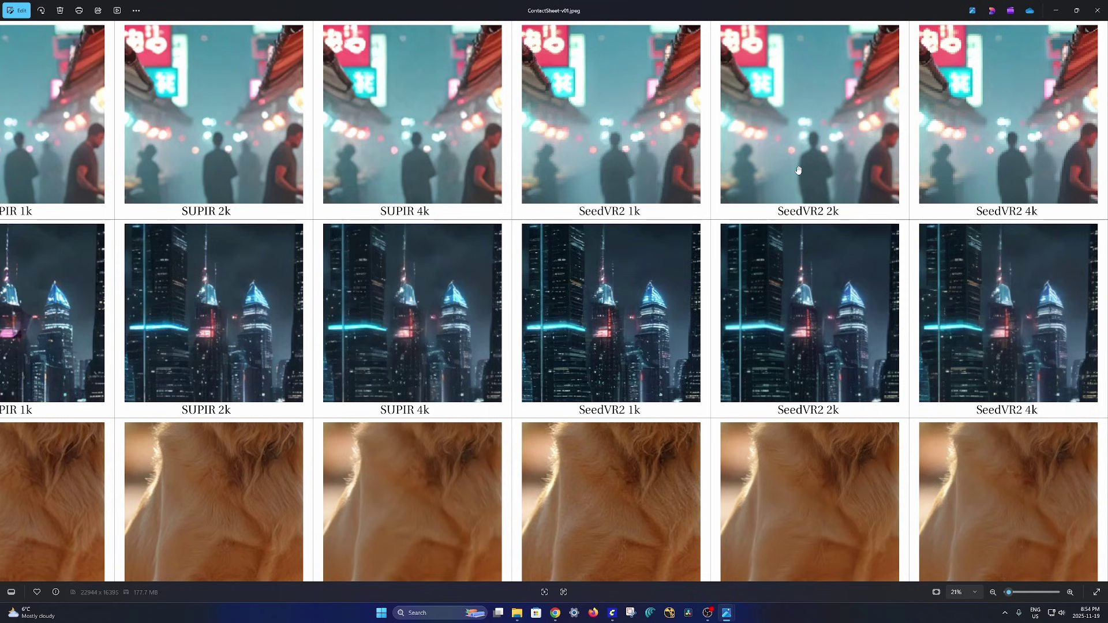
scroll(799, 170, down, 5)
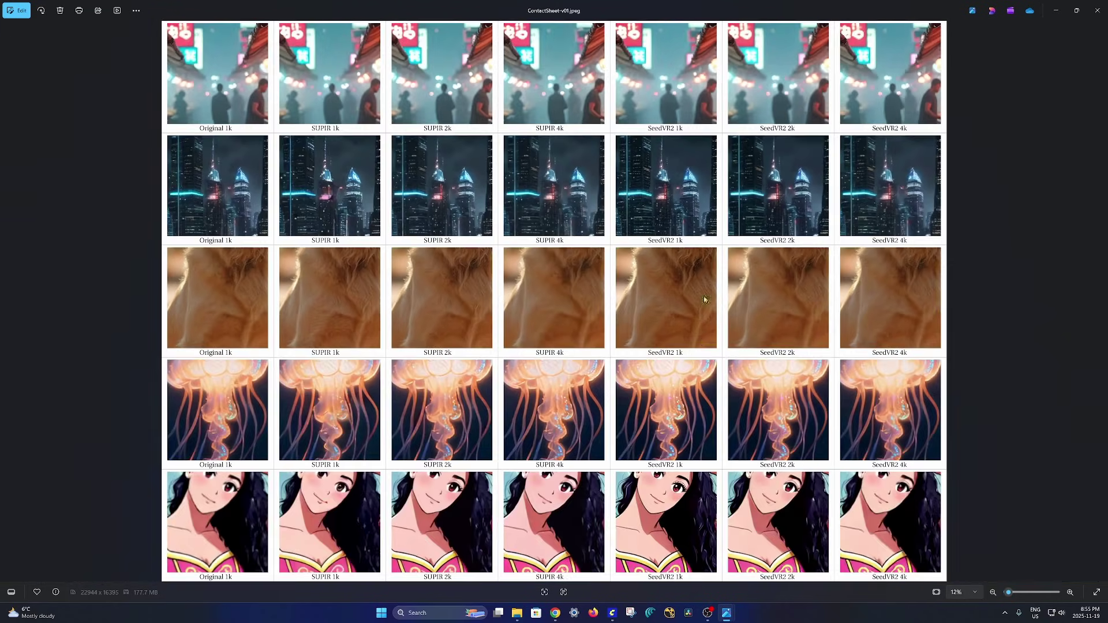
- Zoom and pan ContactSheet-v01 to see all five test images across seven upscale columns
scroll(417, 465, up, 4)
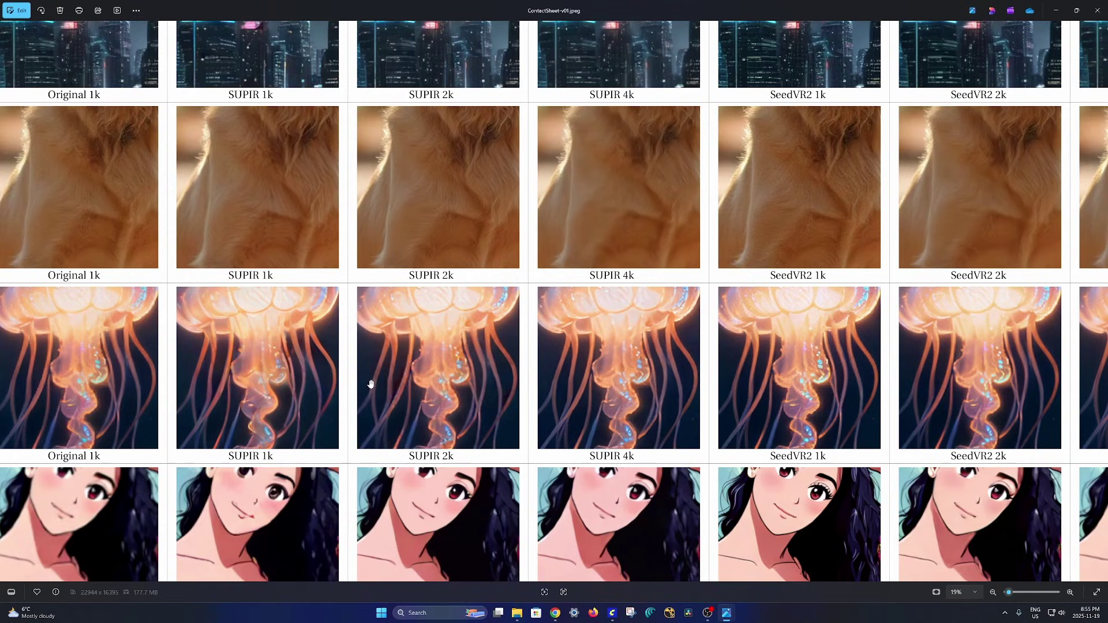
scroll(371, 384, down, 2)
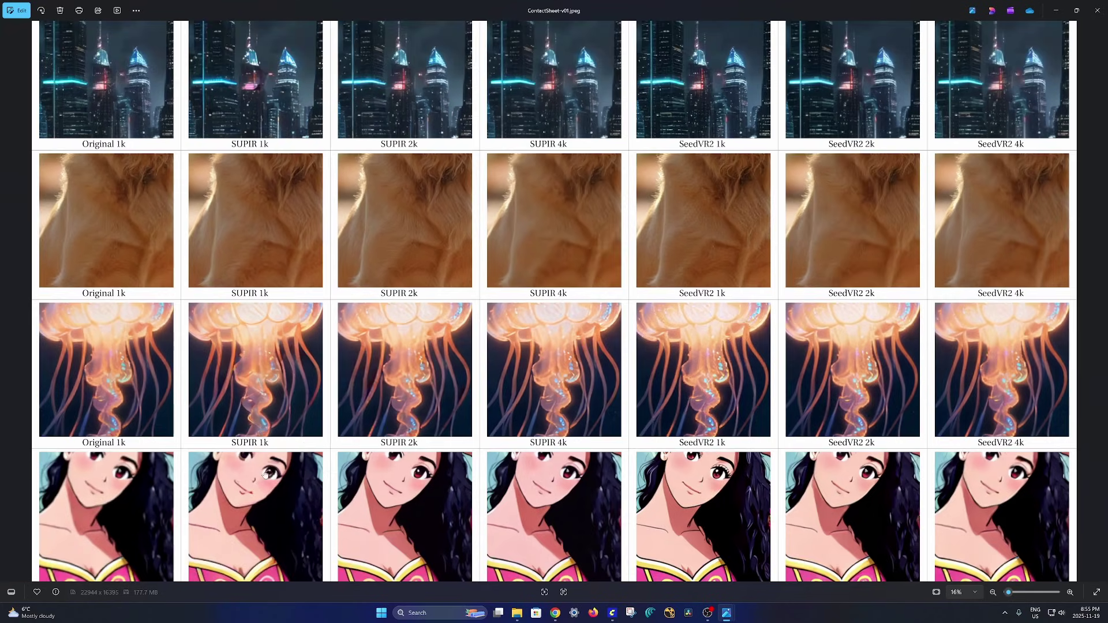
scroll(139, 501, up, 1)
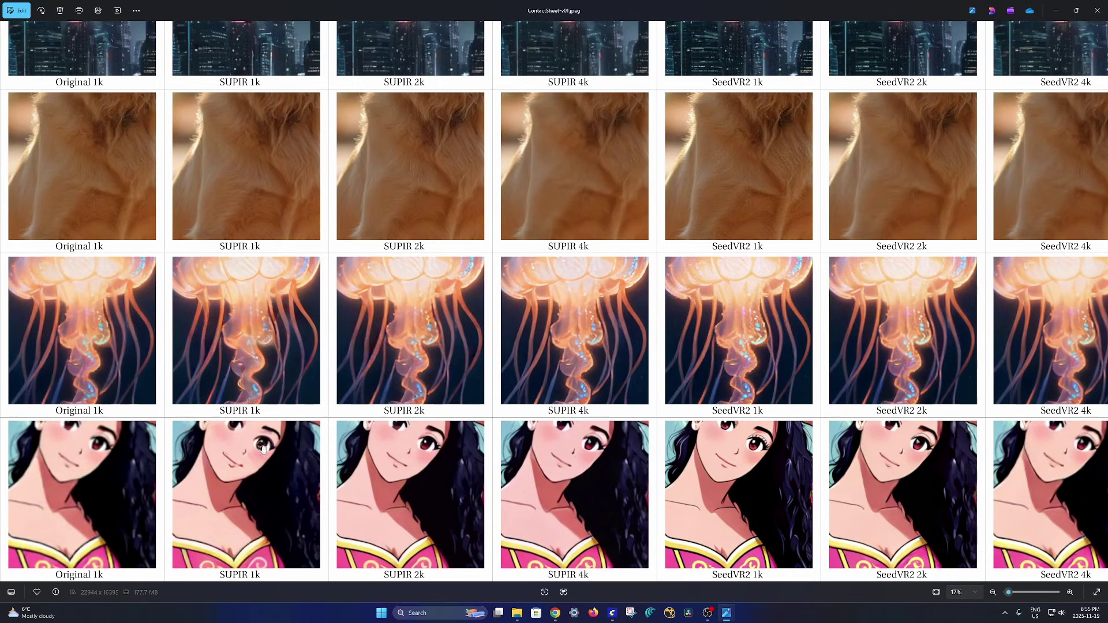
drag(584, 459, 542, 473)
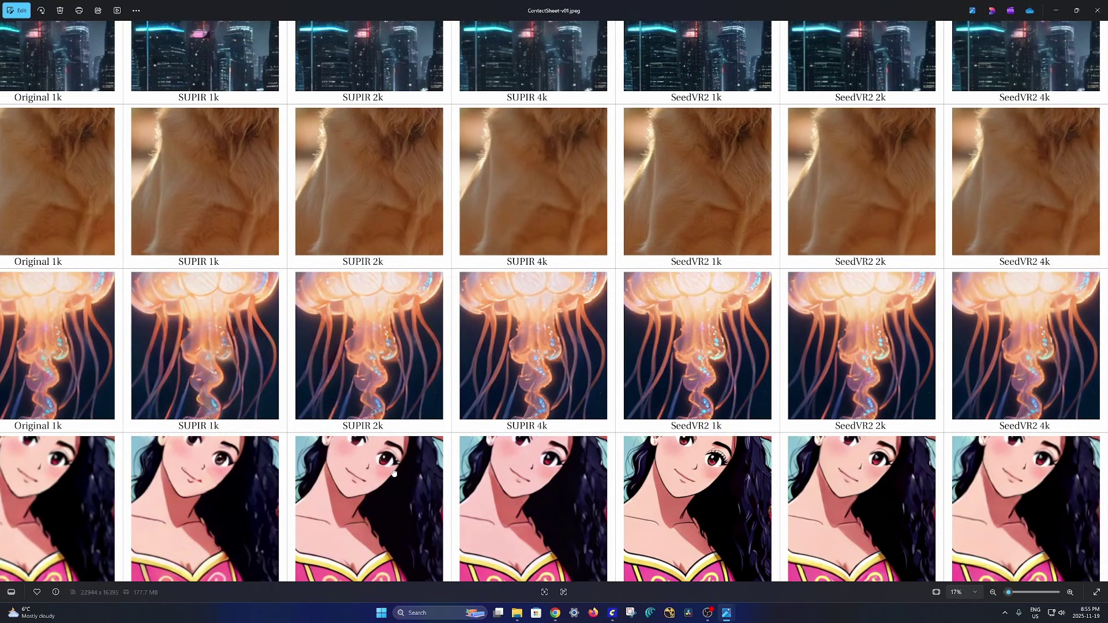
scroll(737, 483, down, 2)
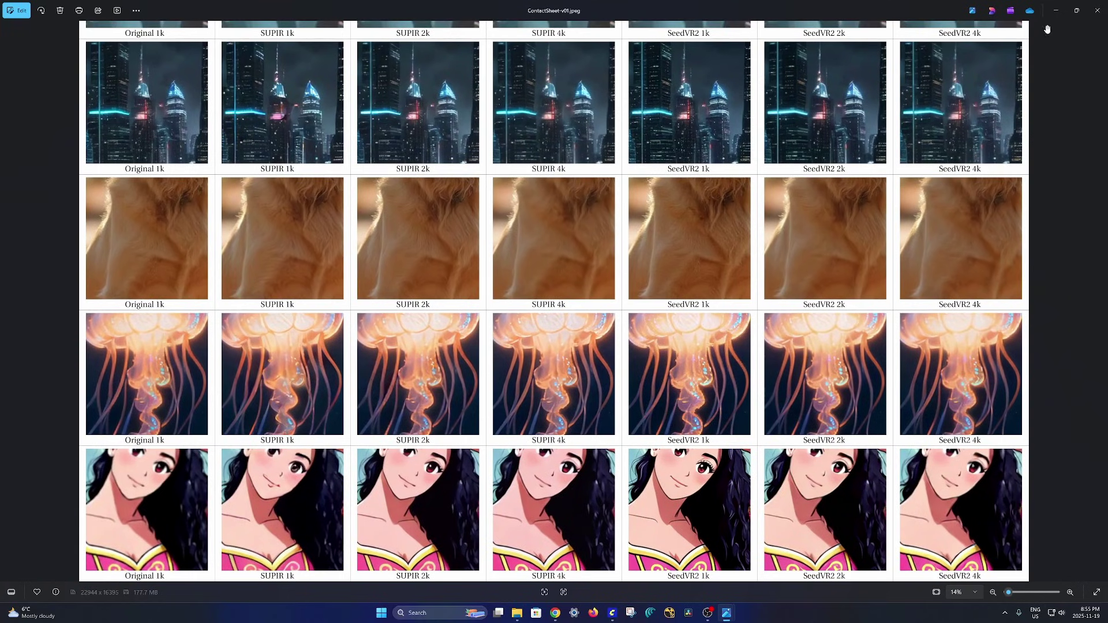
scroll(830, 290, down, 1)
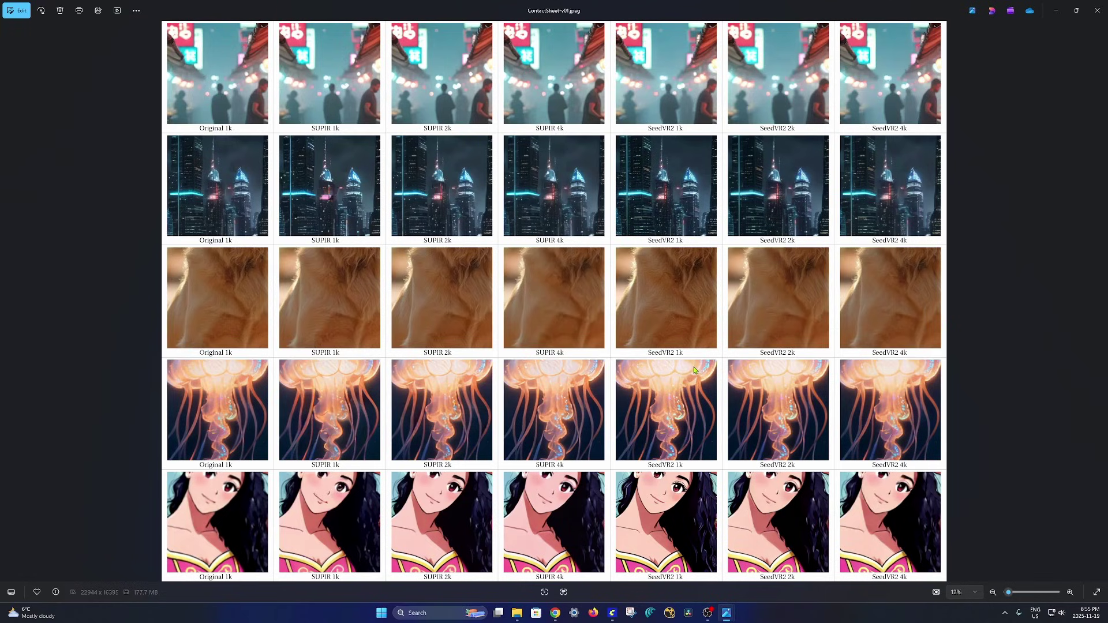
- Minimize both contact sheet windows to return to ComfyUI's DyPE graph
click(1054, 10)
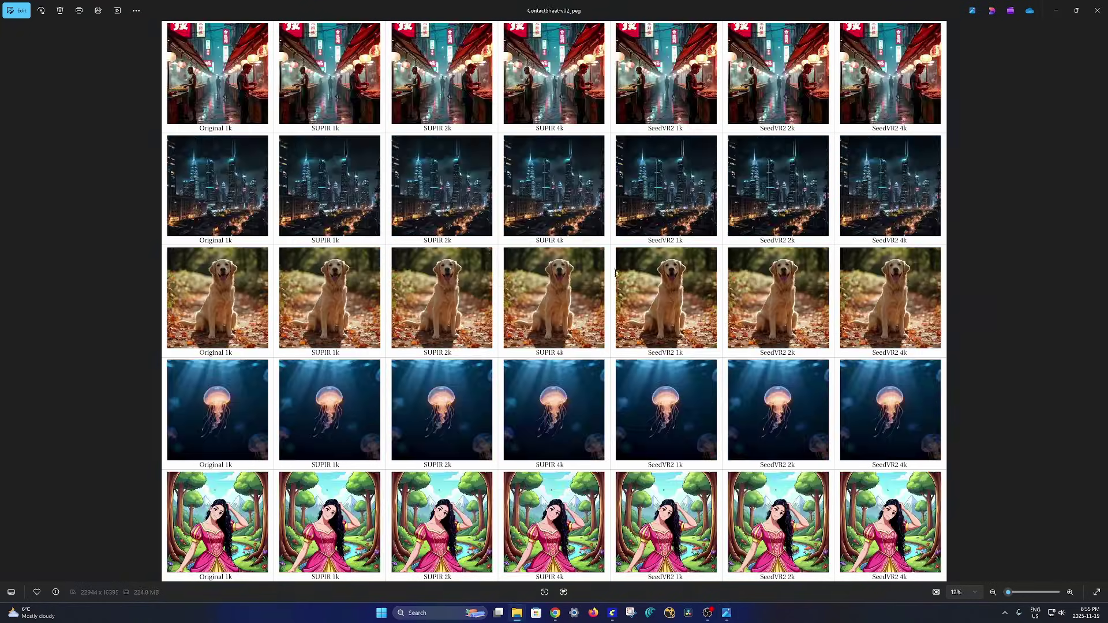
click(1055, 10)
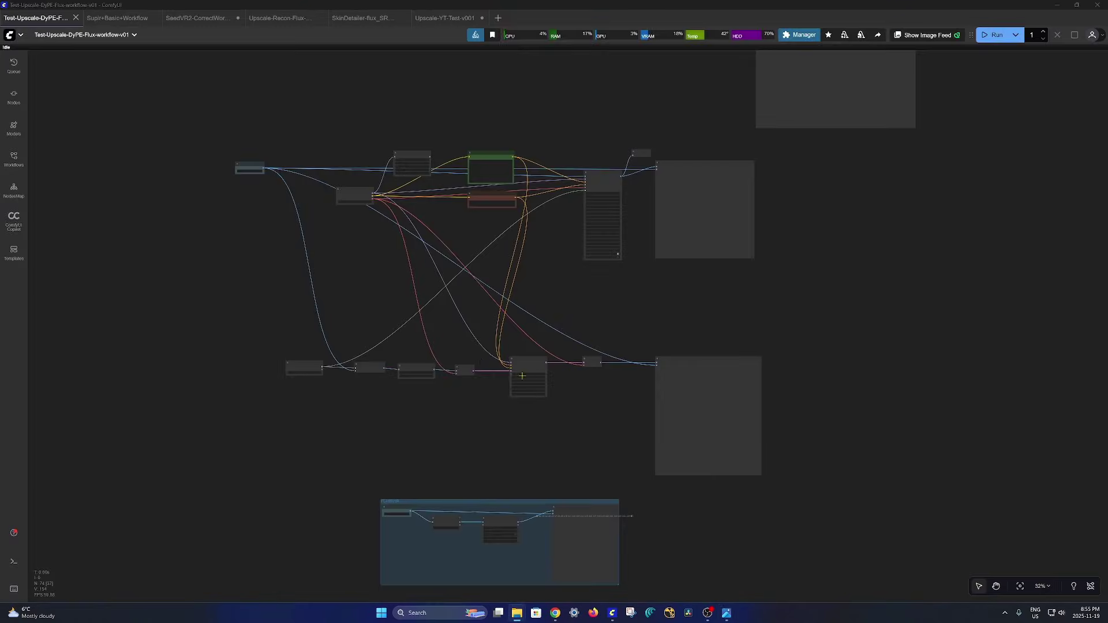
drag(510, 418, 534, 295)
scroll(558, 379, up, 5)
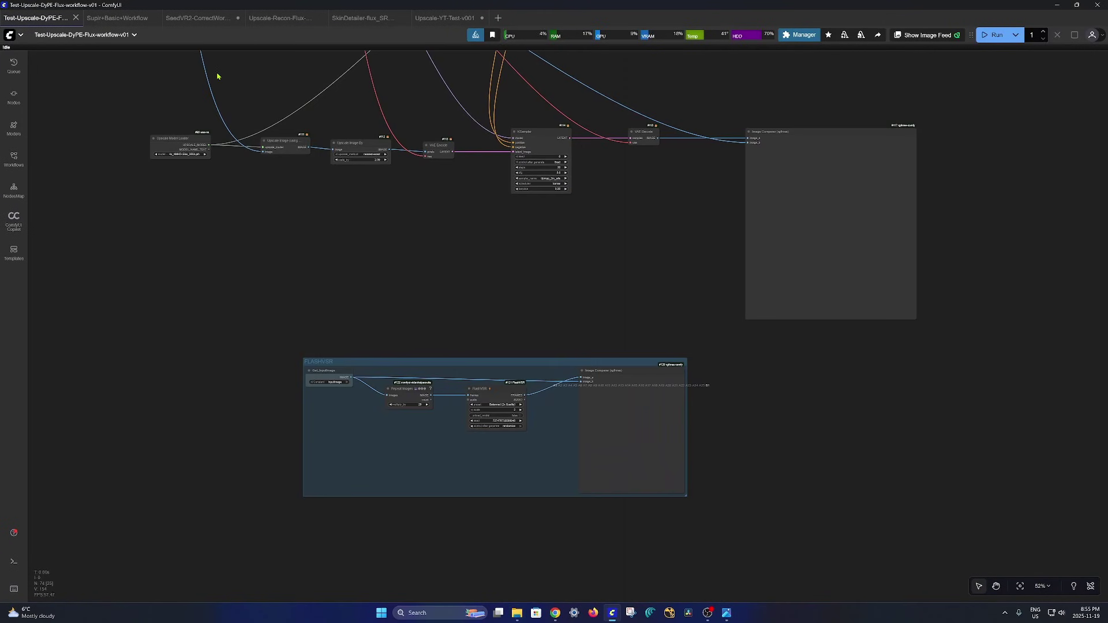
- Switch to Supir+Basic+Workflow and pan across its SUPIR nodes, Load Image and Load Checkpoint
click(115, 18)
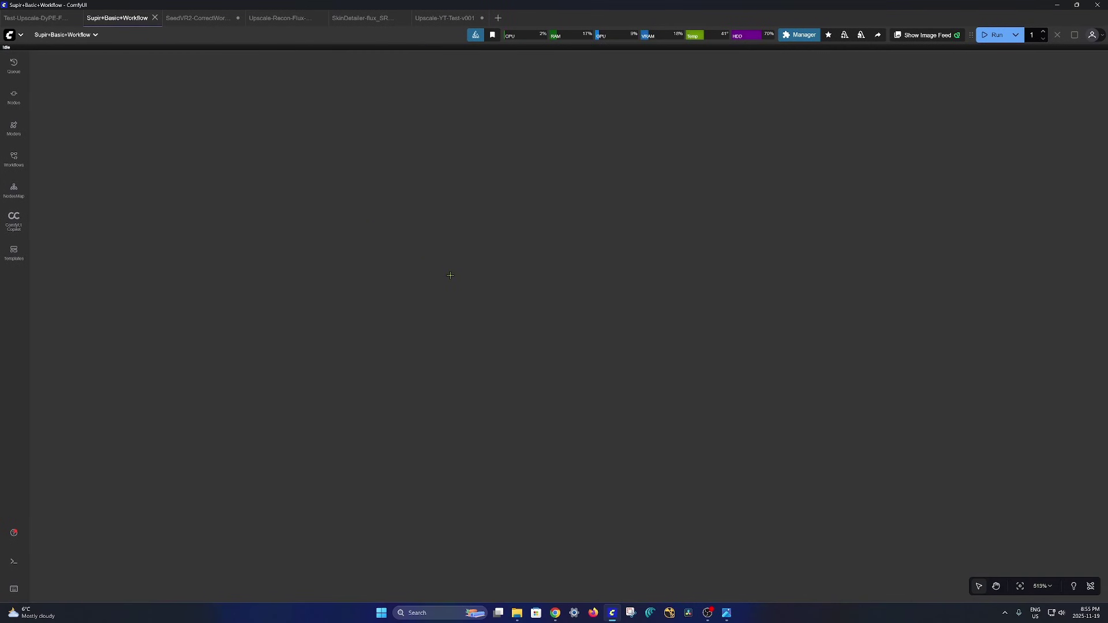
scroll(450, 275, down, 20)
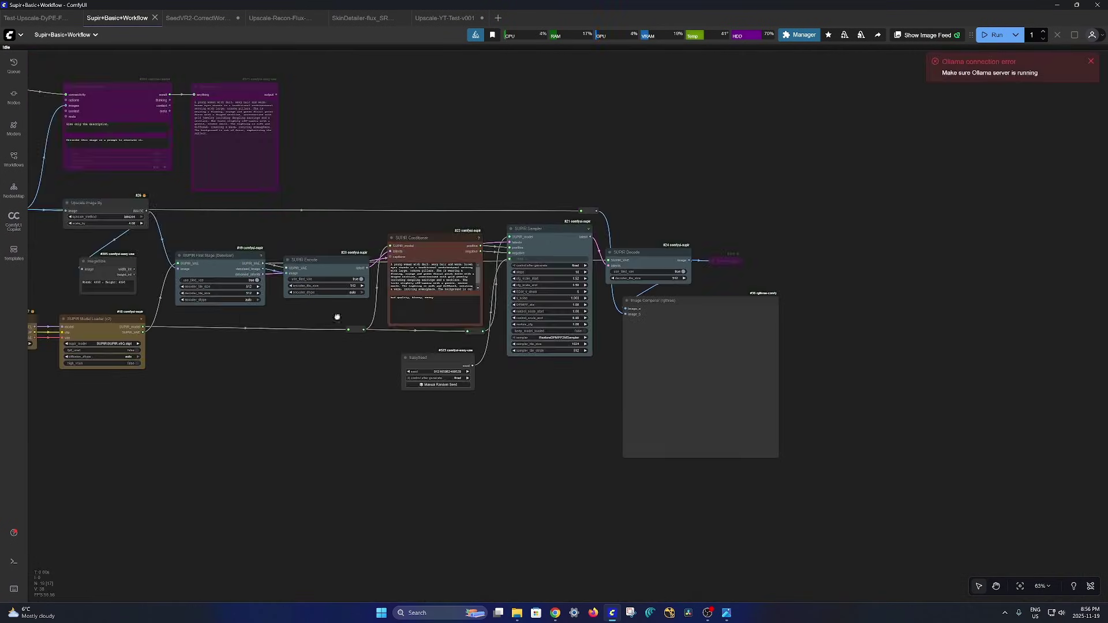
scroll(405, 328, up, 3)
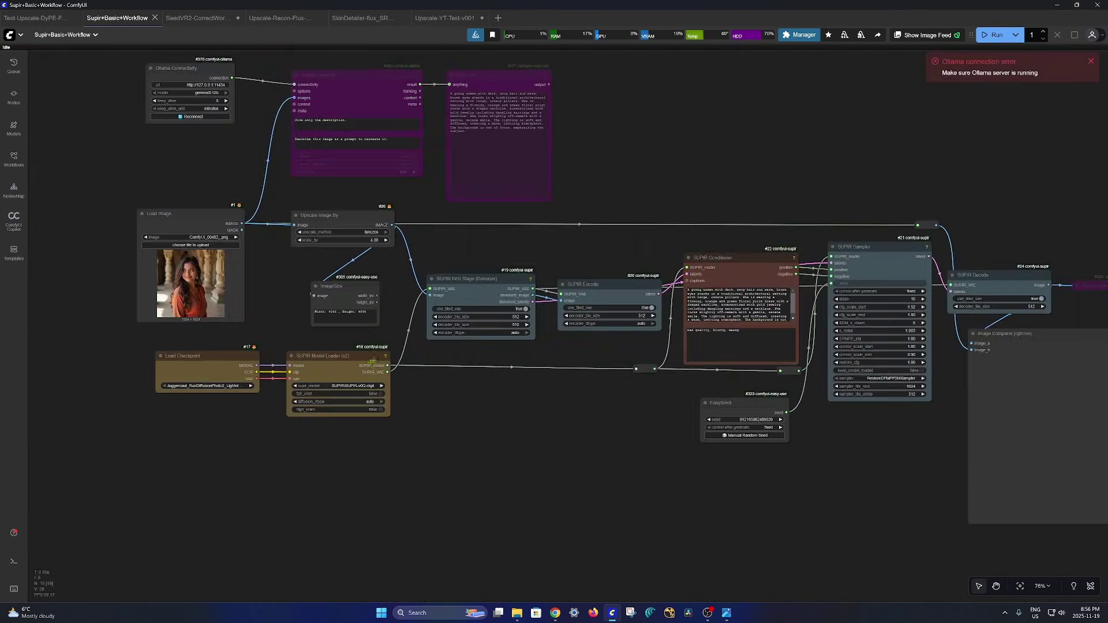
drag(762, 379, 610, 375)
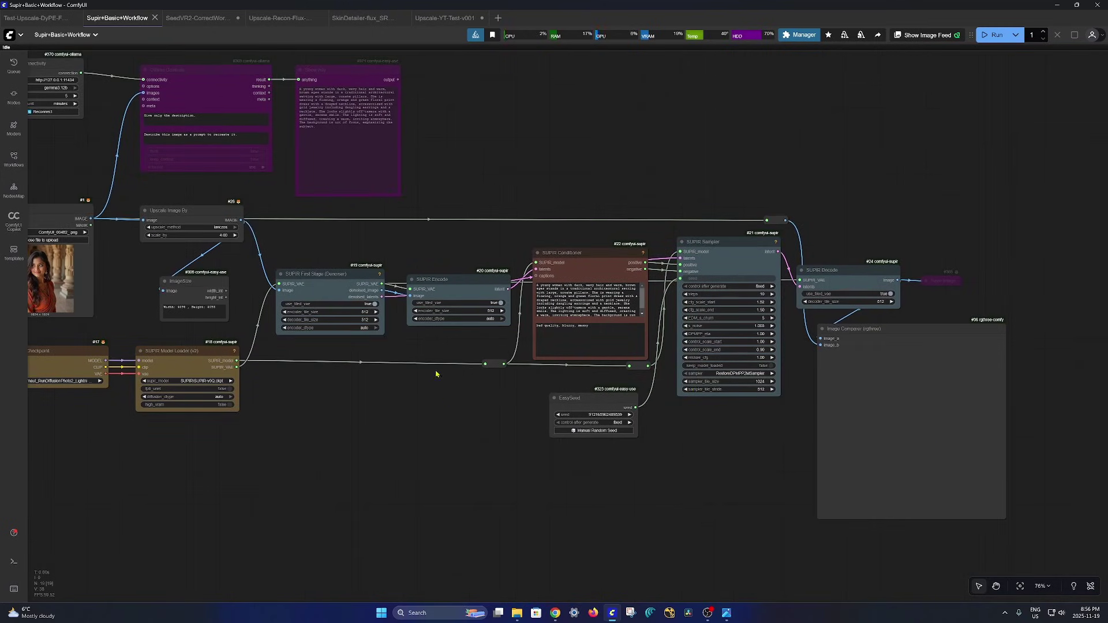
scroll(341, 333, up, 1)
drag(411, 396, 512, 393)
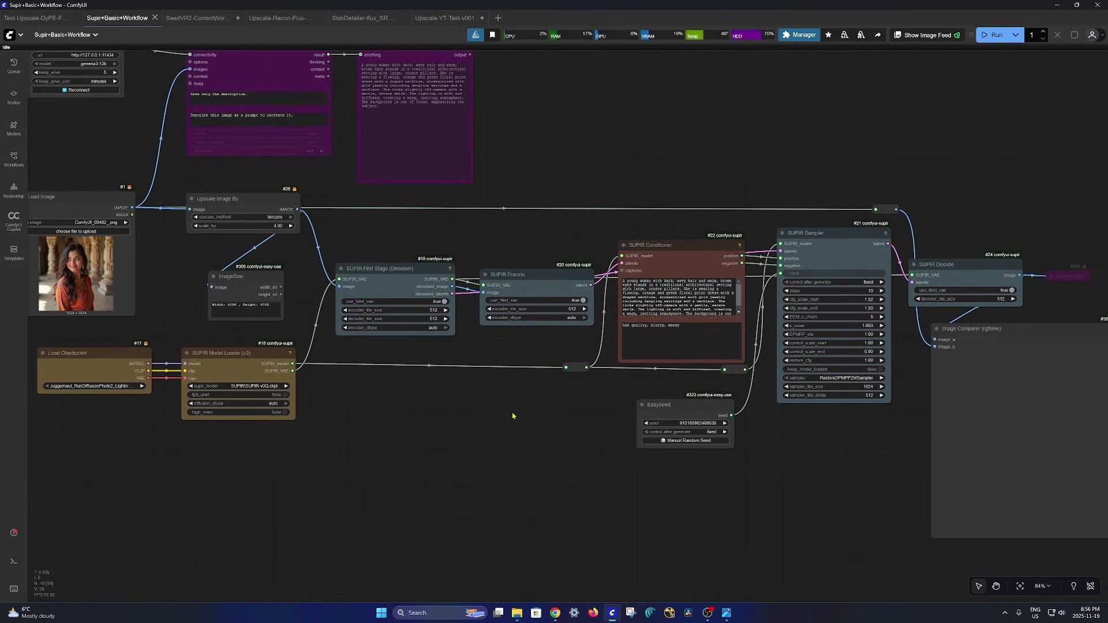
mouse_move(203, 19)
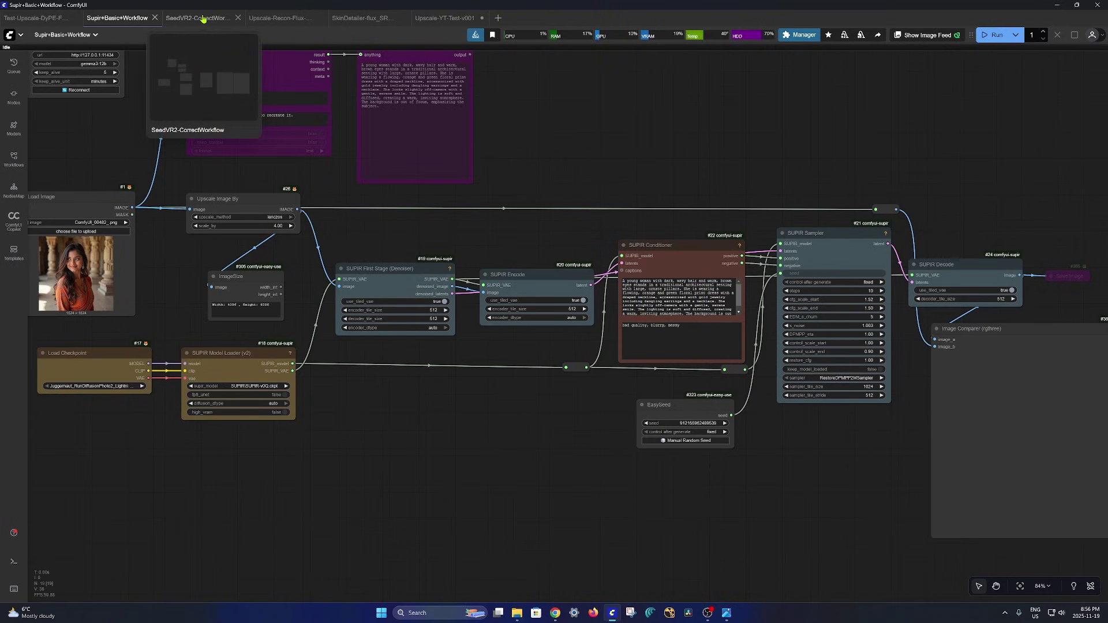
click(202, 18)
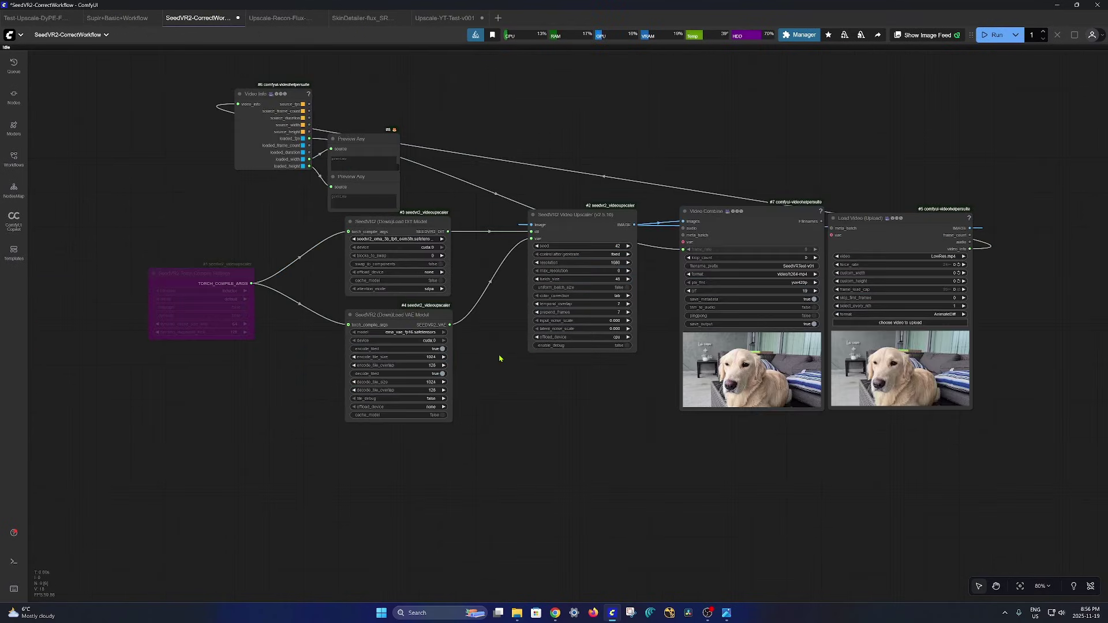
scroll(594, 401, up, 3)
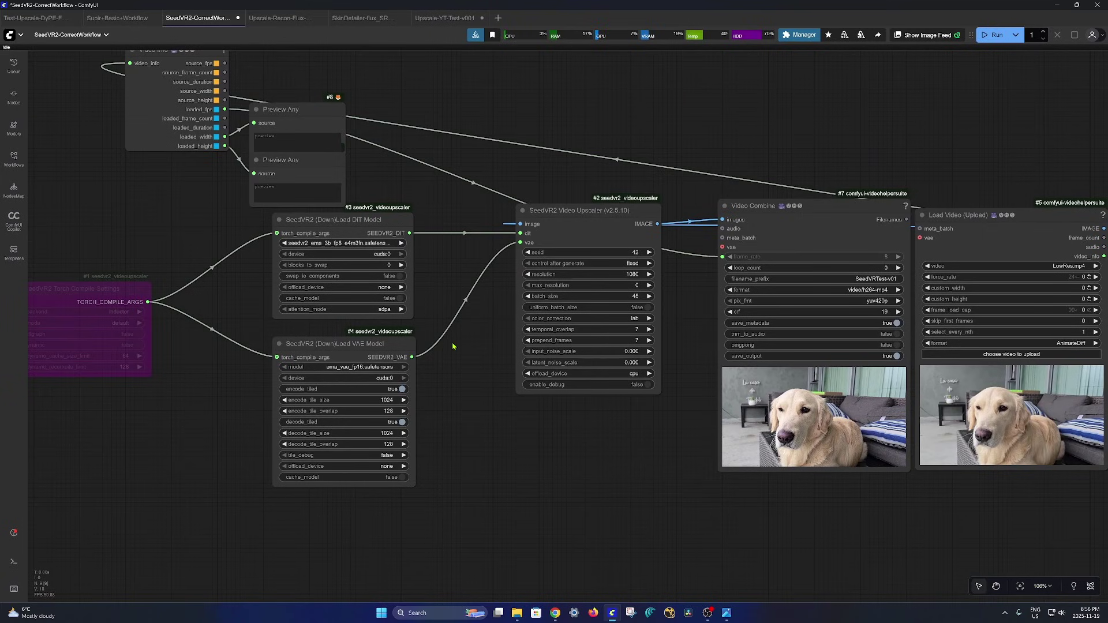
scroll(356, 242, up, 4)
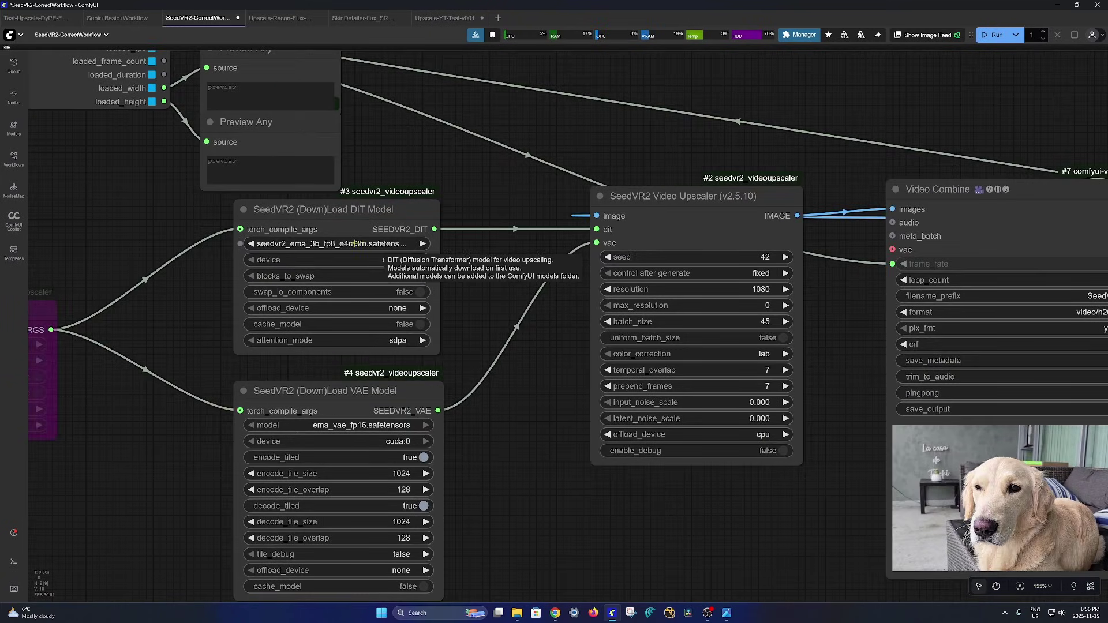
click(346, 244)
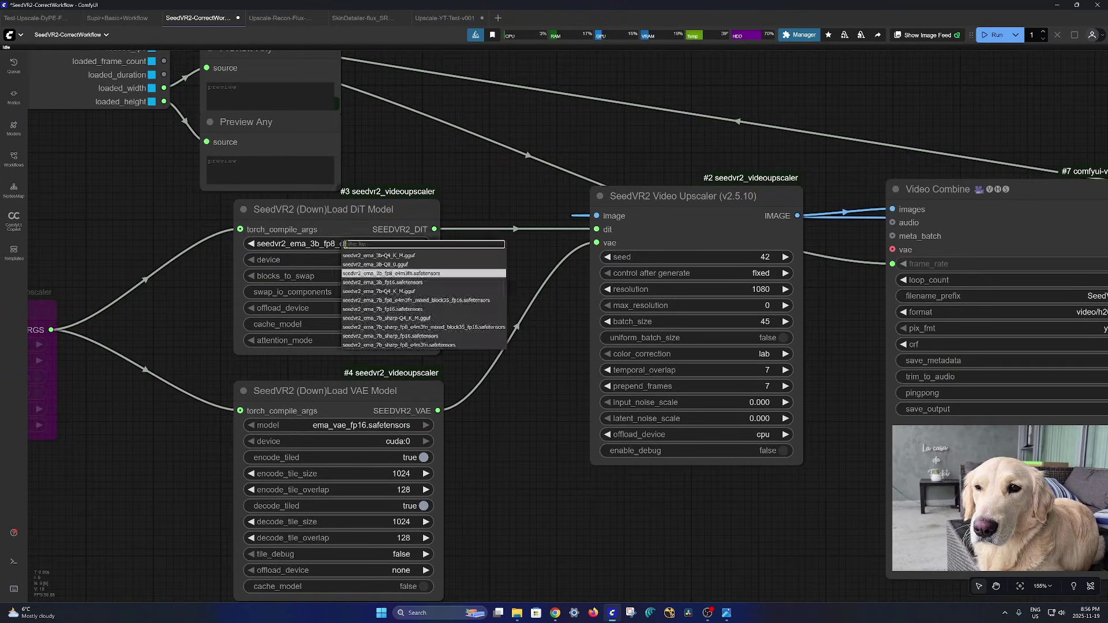
click(456, 217)
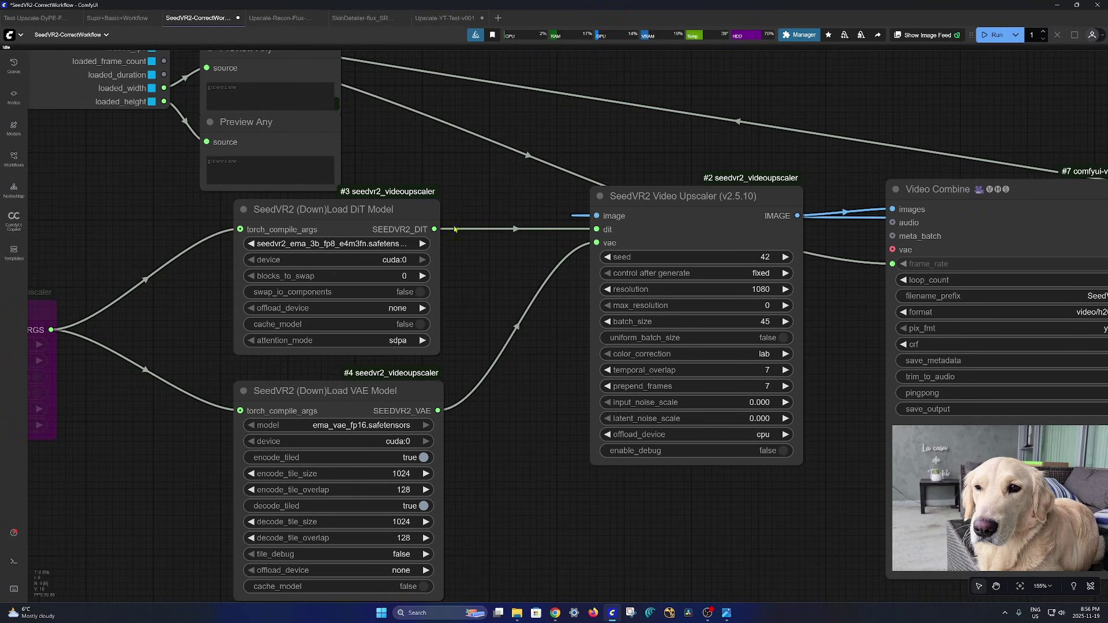
scroll(450, 250, down, 4)
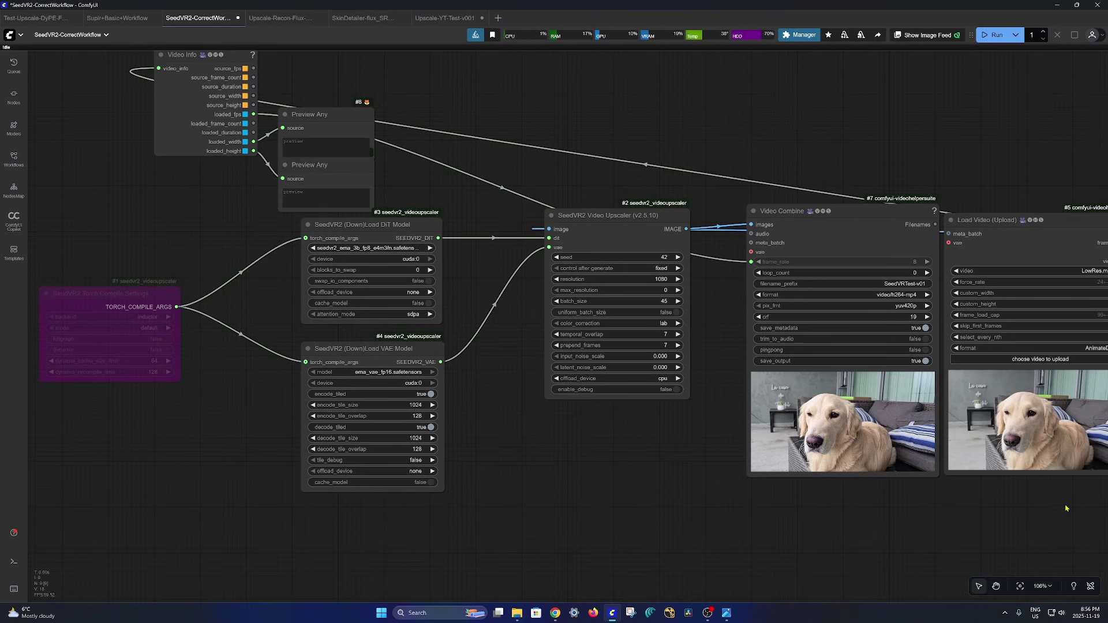
scroll(740, 479, up, 10)
scroll(725, 439, up, 3)
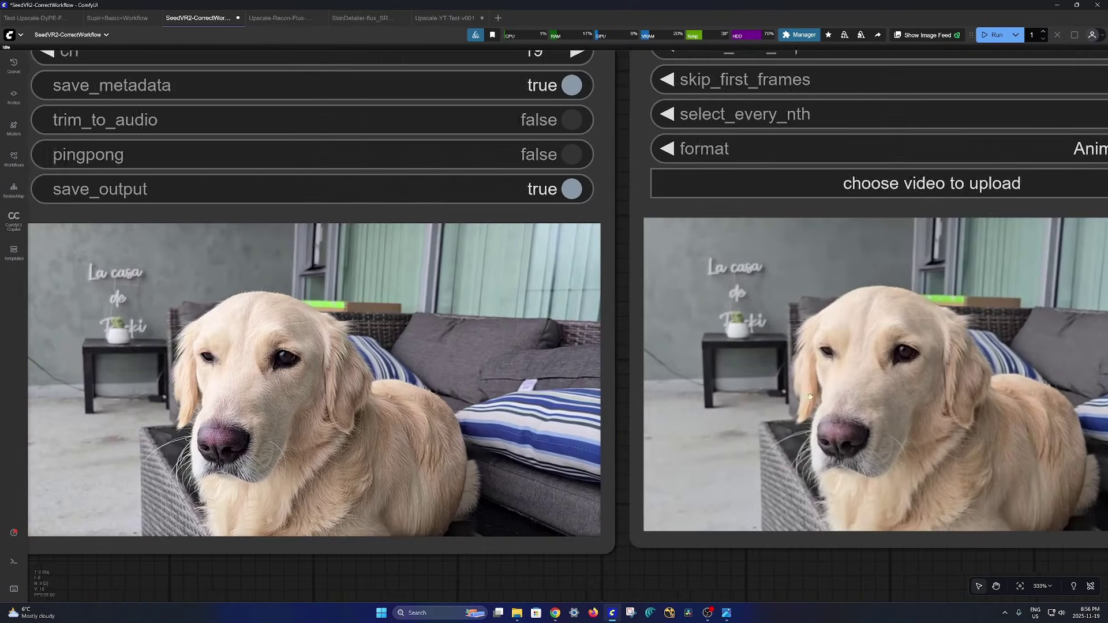
scroll(320, 432, up, 2)
scroll(219, 405, up, 1)
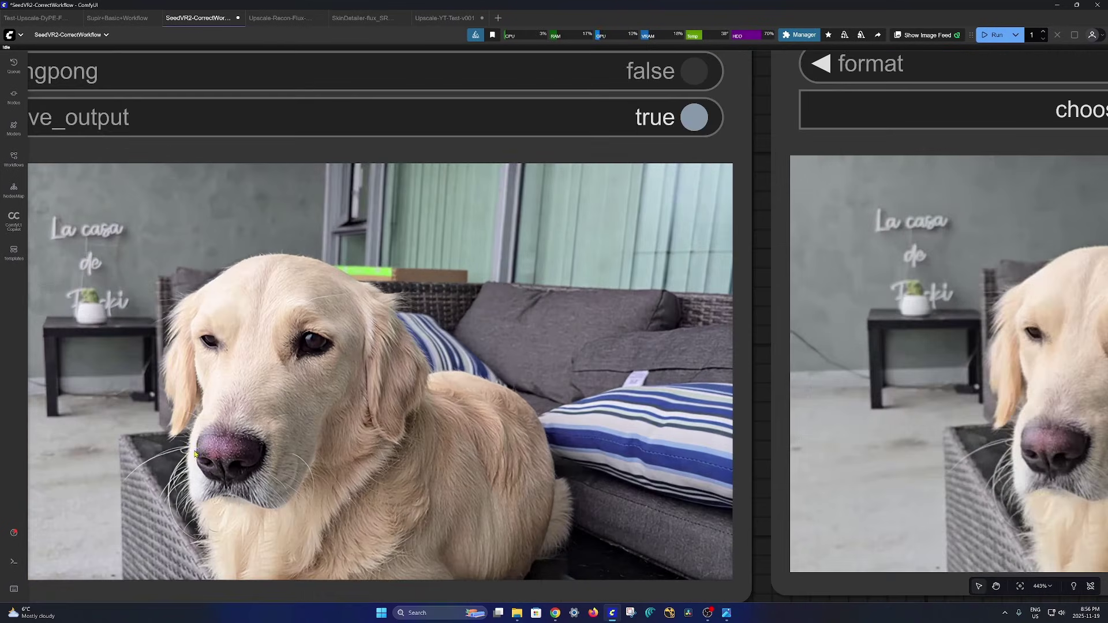
scroll(515, 486, right, 5)
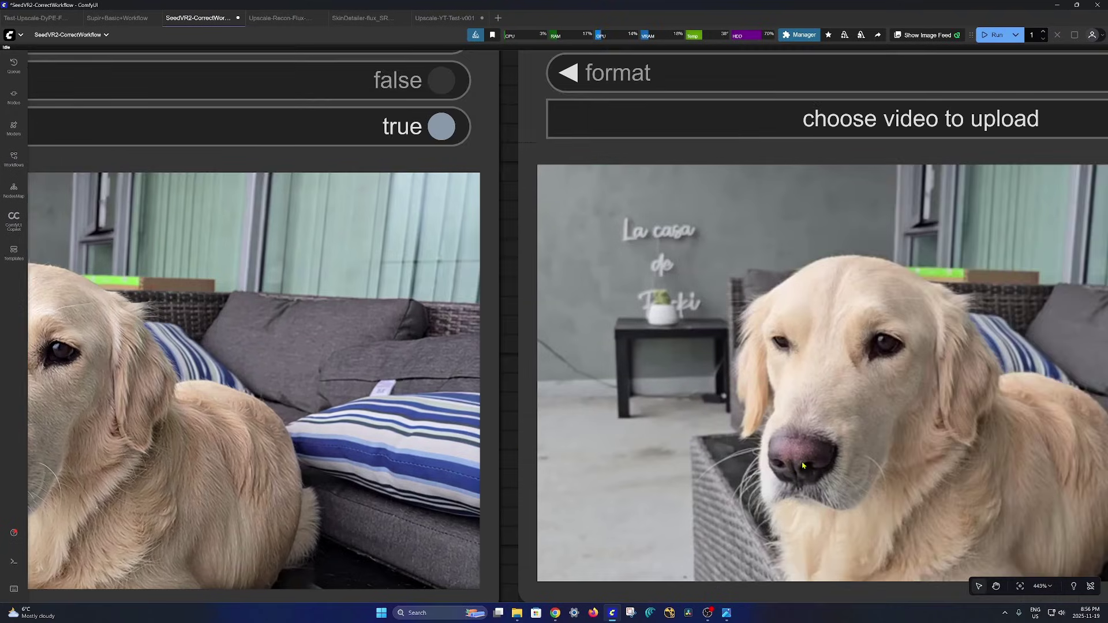
scroll(803, 466, up, 3)
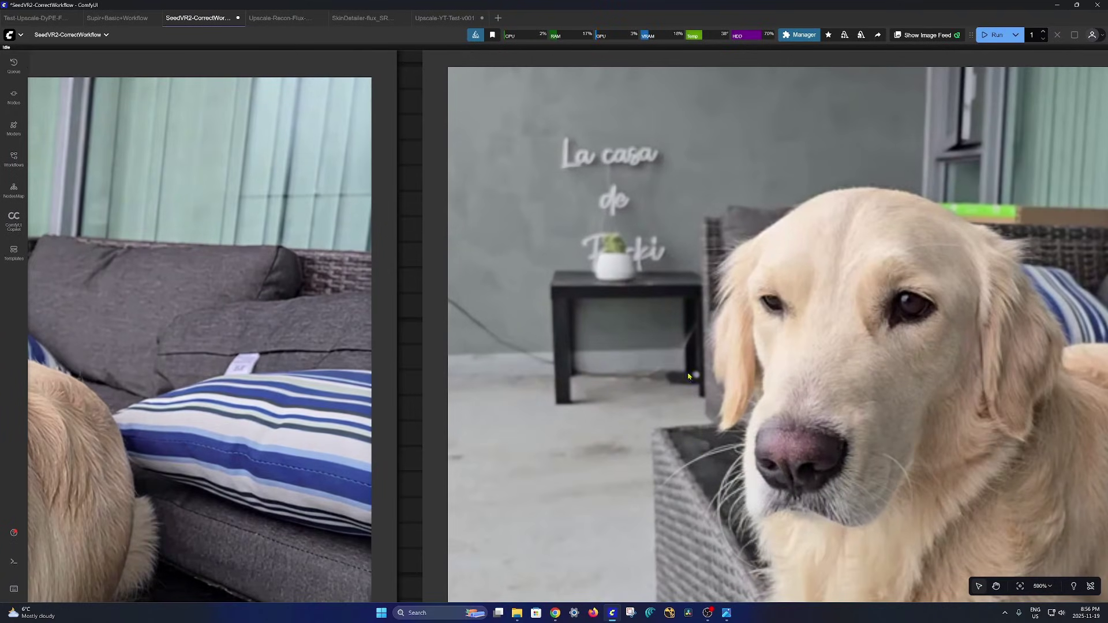
scroll(728, 467, left, 12)
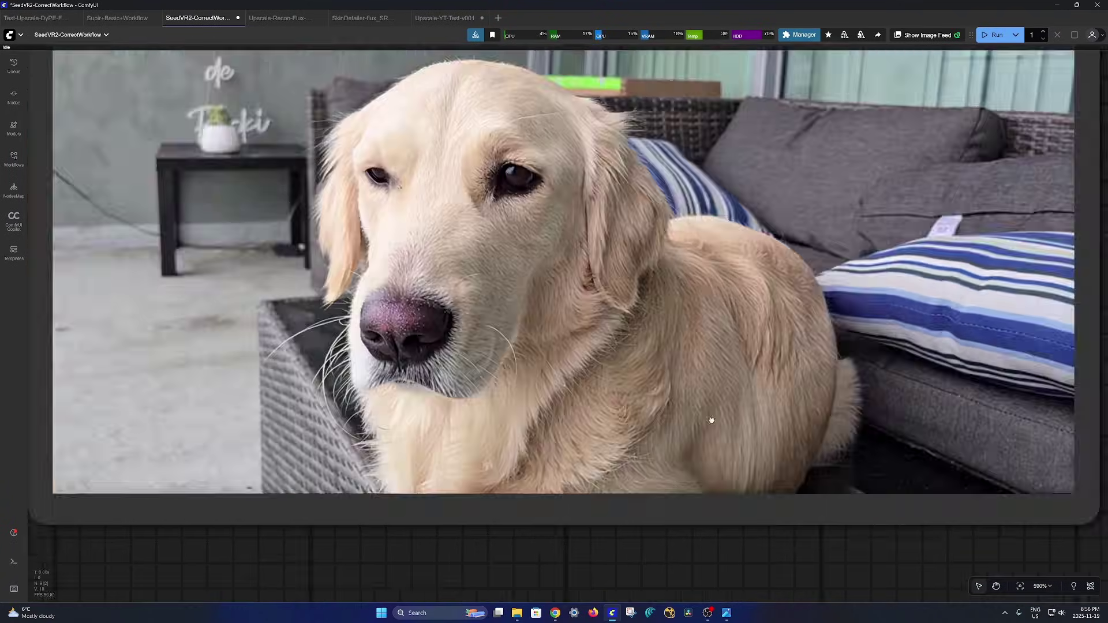
scroll(467, 217, up, 3)
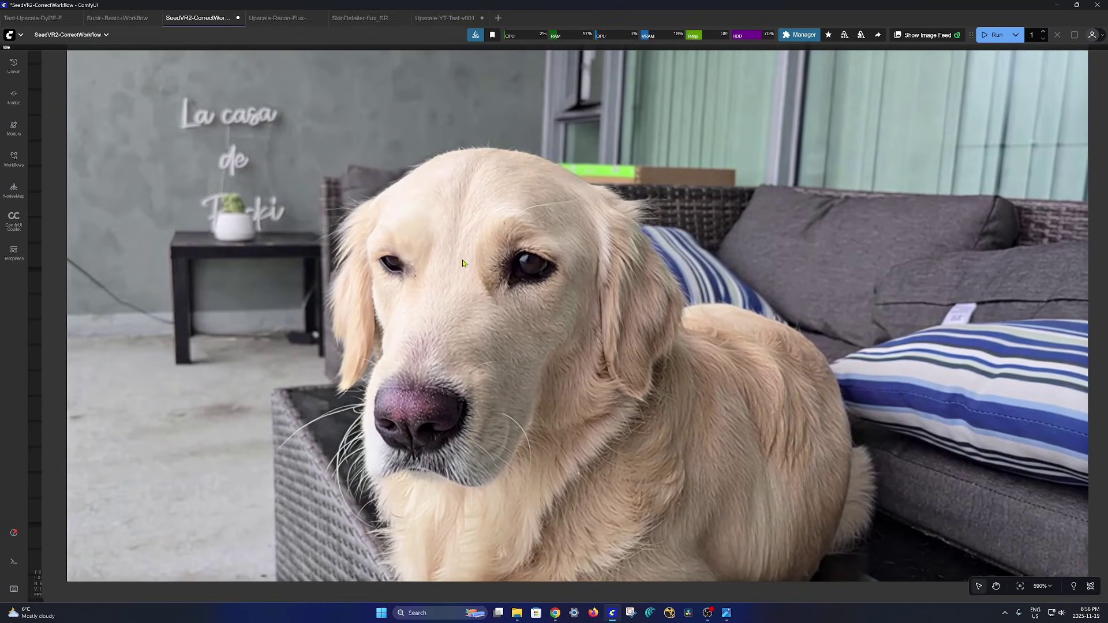
scroll(643, 418, right, 2)
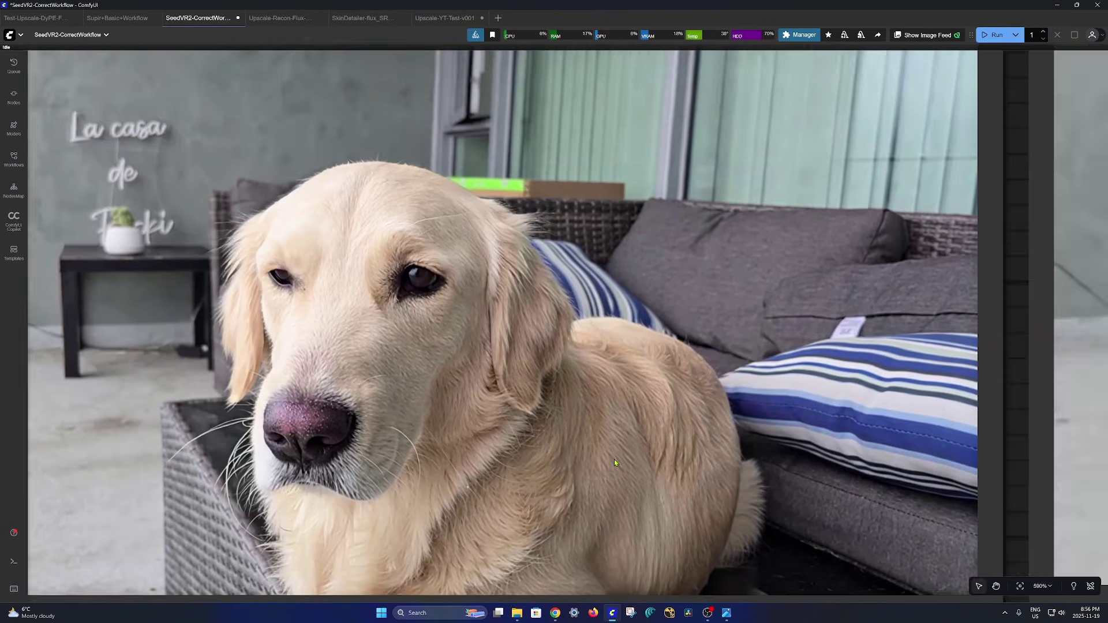
scroll(612, 446, down, 15)
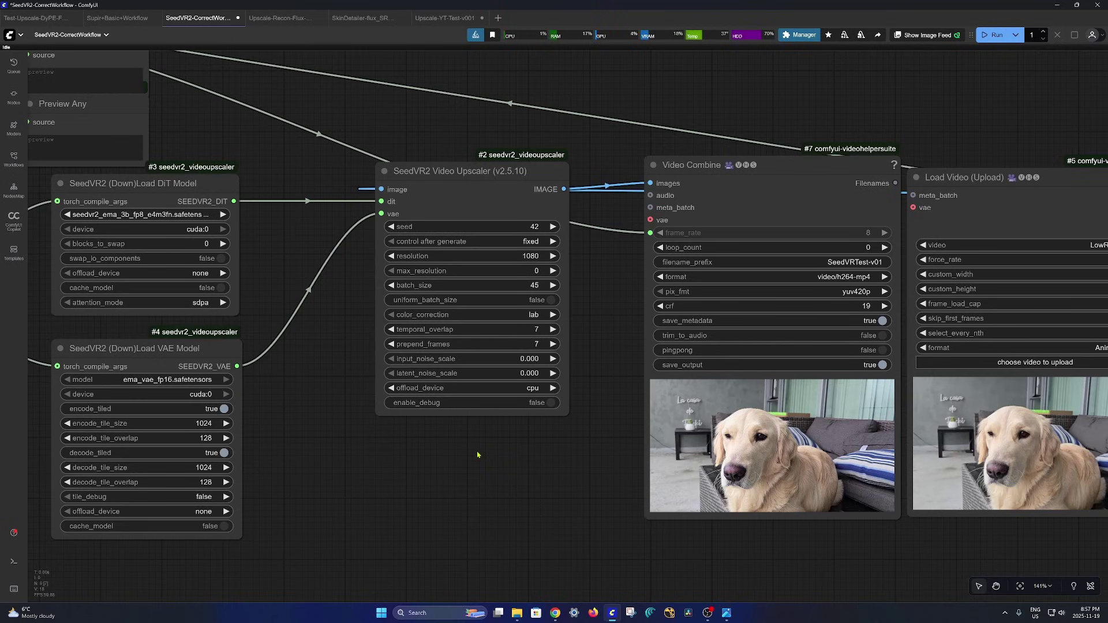
drag(477, 455, 669, 486)
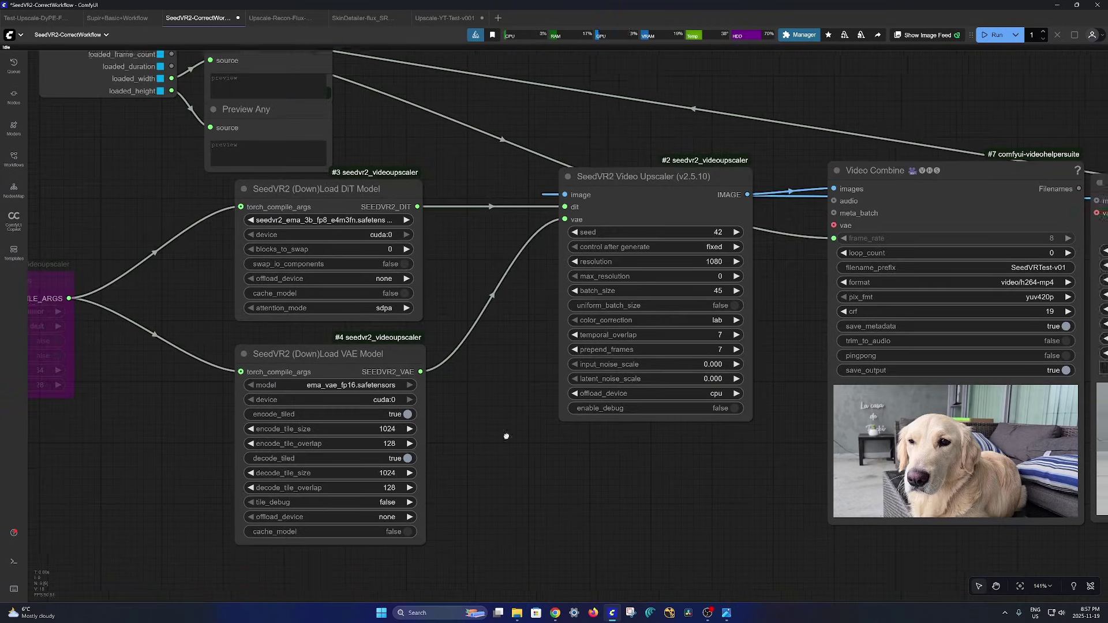
scroll(629, 441, right, 3)
scroll(629, 442, right, 1)
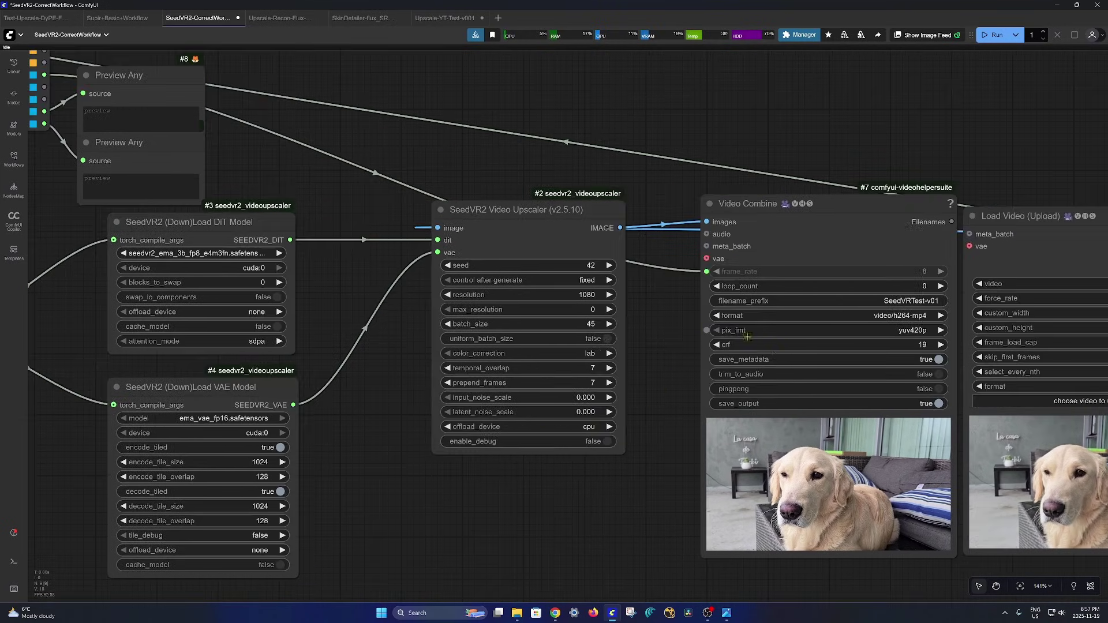
drag(492, 507, 582, 480)
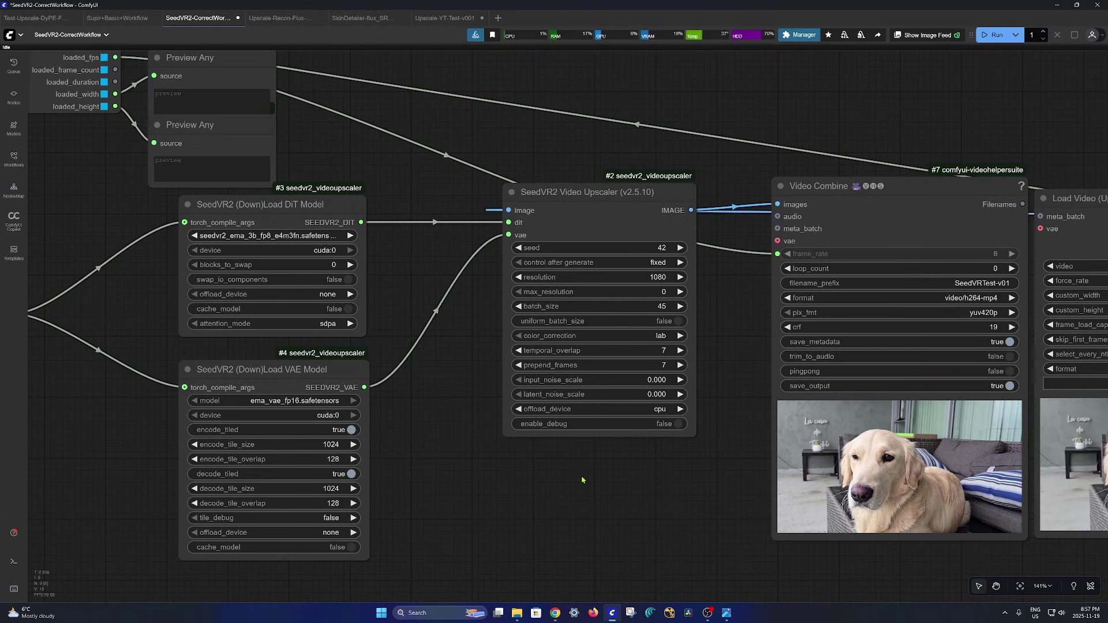
scroll(582, 479, down, 6)
scroll(391, 350, up, 2)
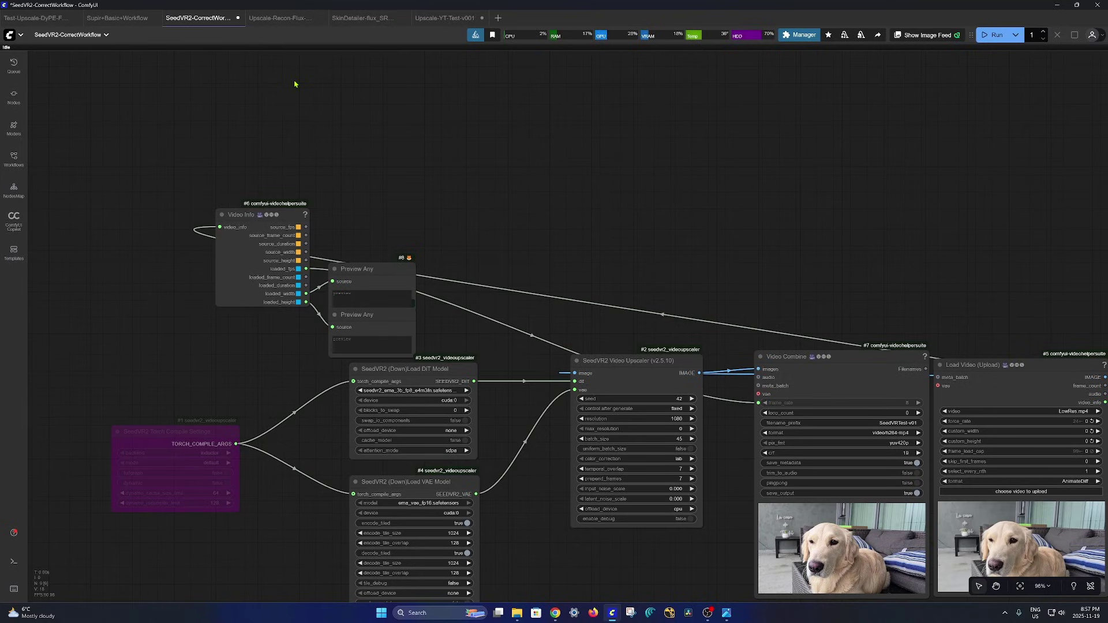
- Switch to Upscale-Recon-Flux-Dype and inspect the Step 1 loaders, including DualCLIPLoader and Set_CLIP
click(266, 18)
drag(775, 398, 561, 215)
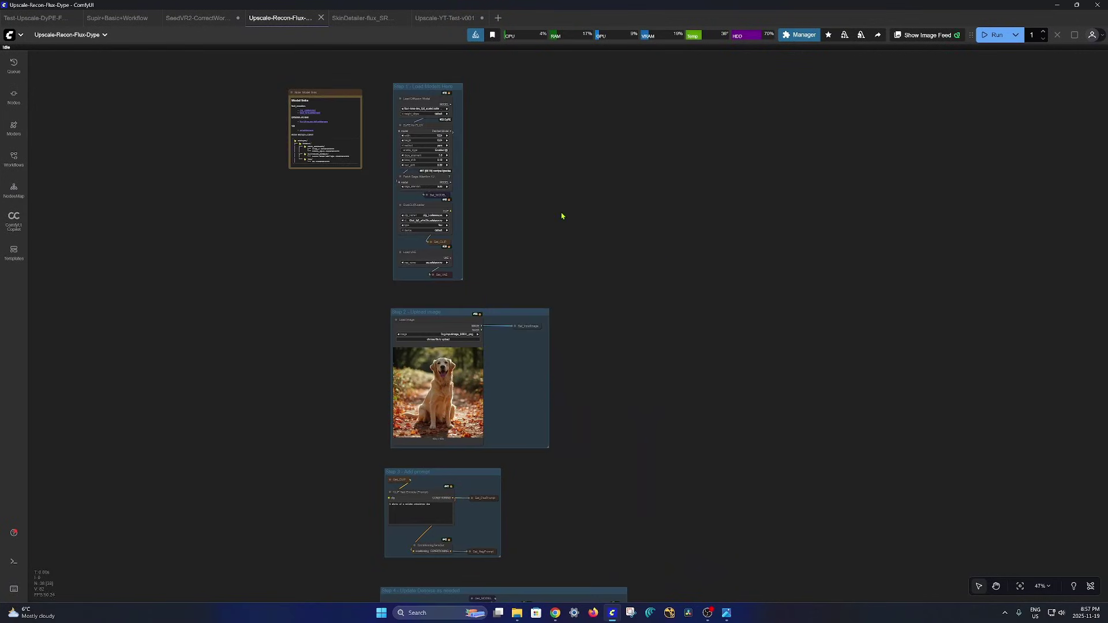
scroll(556, 225, down, 1)
scroll(490, 148, up, 8)
scroll(534, 154, up, 6)
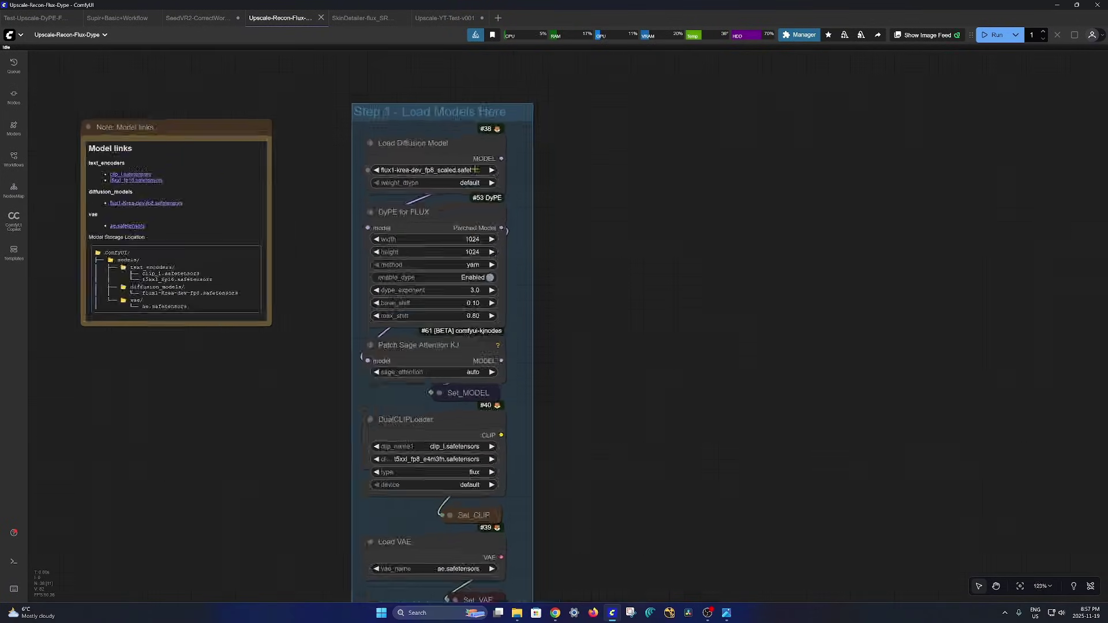
drag(648, 315, 664, 224)
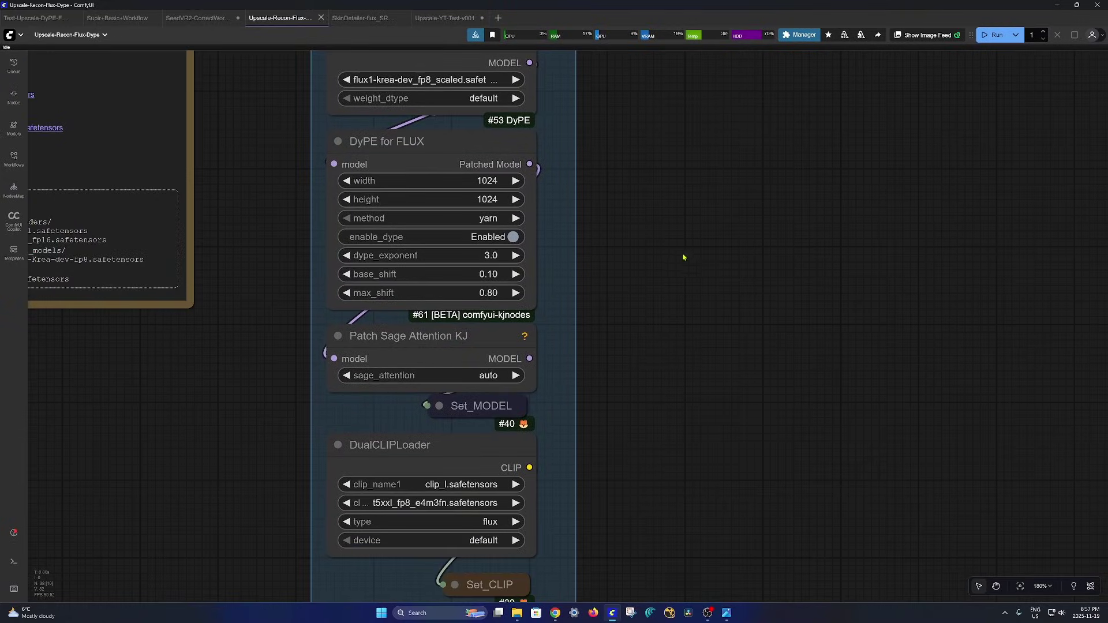
scroll(683, 258, down, 6)
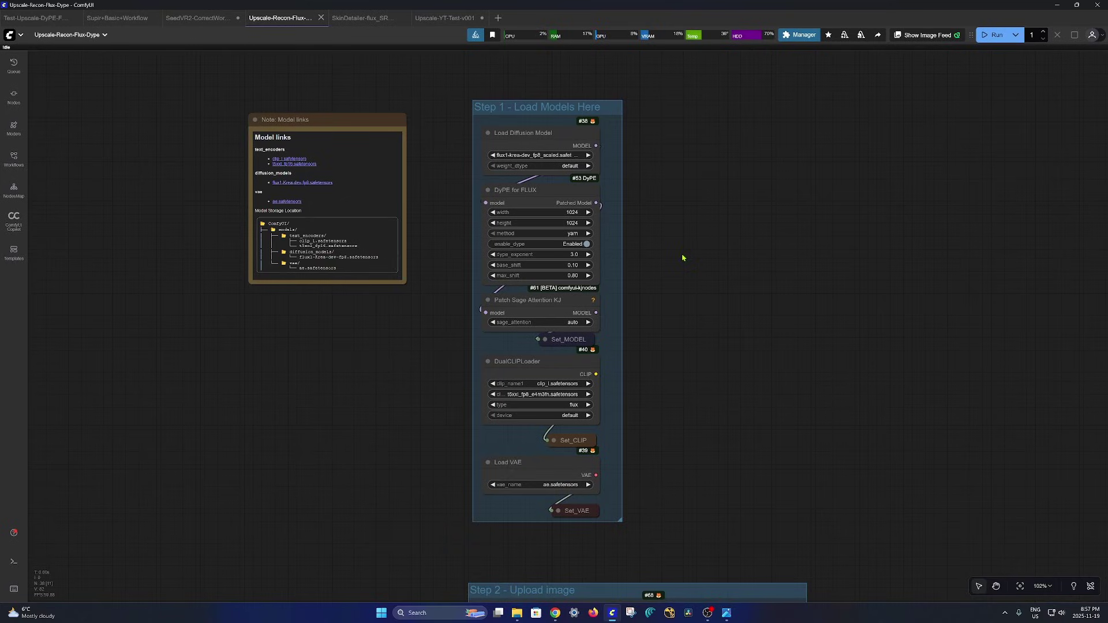
scroll(683, 258, down, 5)
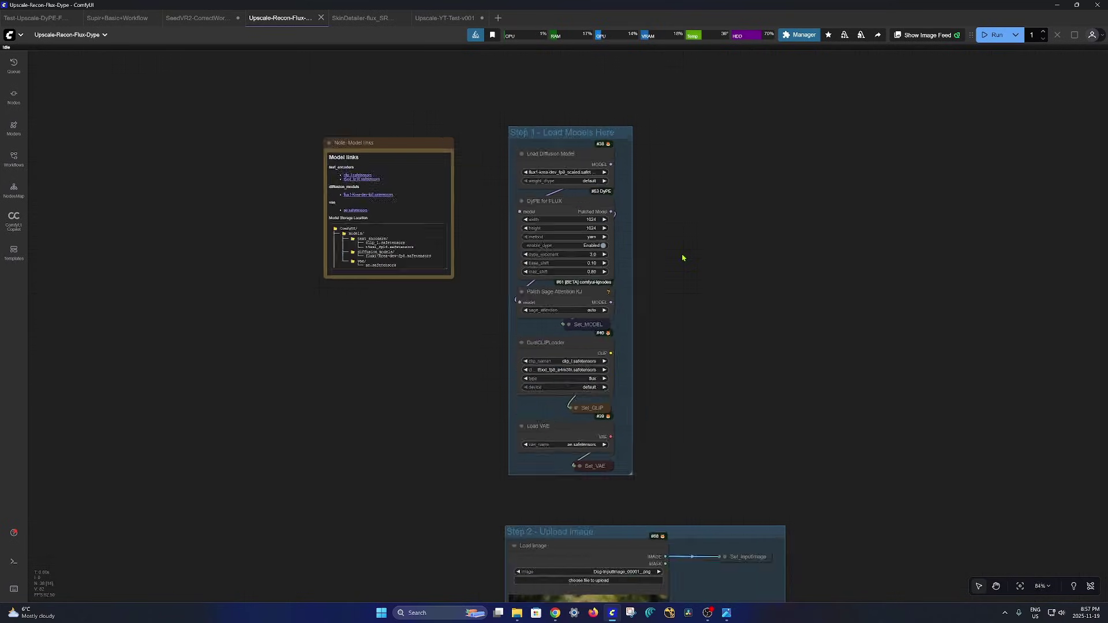
- Pan down through the Step 2 to Step 4 groups, the upscaler group and the Output group
drag(826, 418, 708, 352)
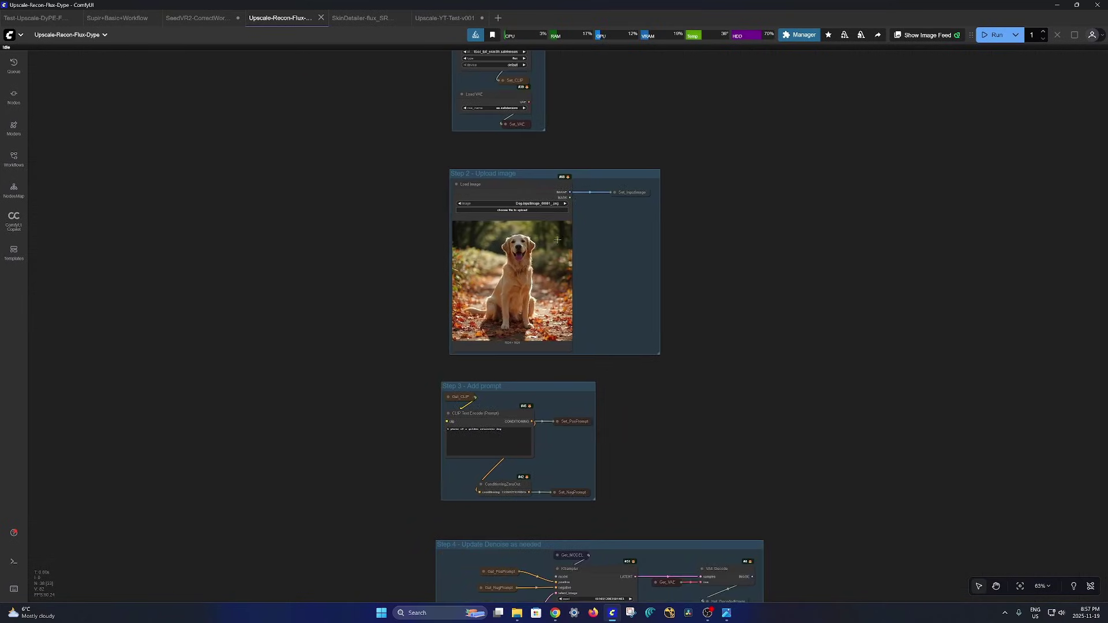
scroll(590, 250, up, 5)
drag(773, 391, 753, 261)
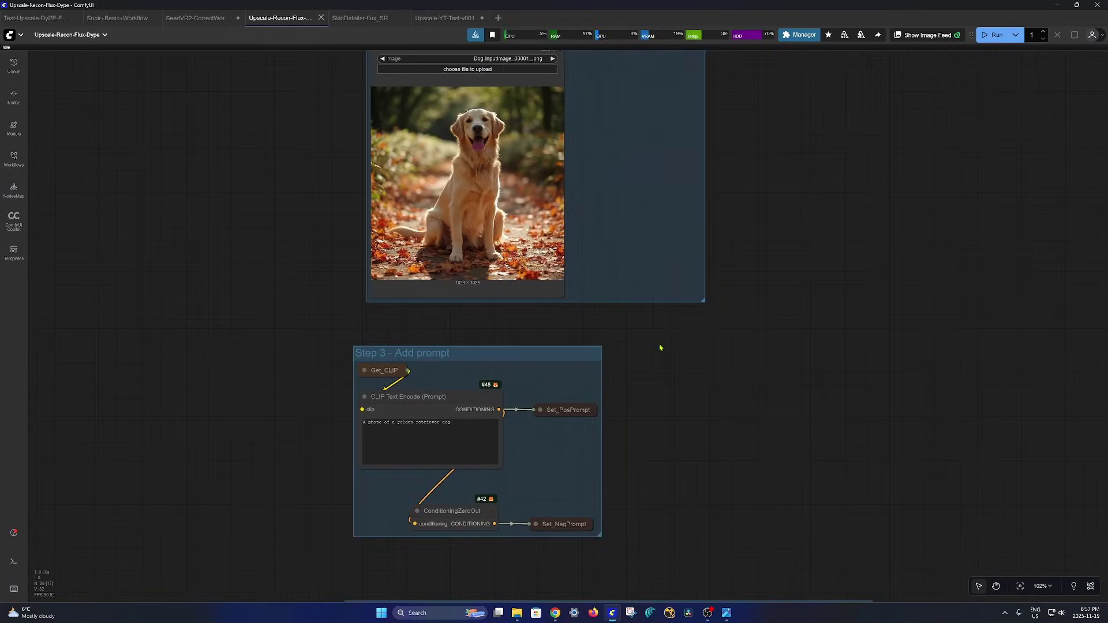
scroll(653, 365, down, 2)
scroll(700, 393, down, 6)
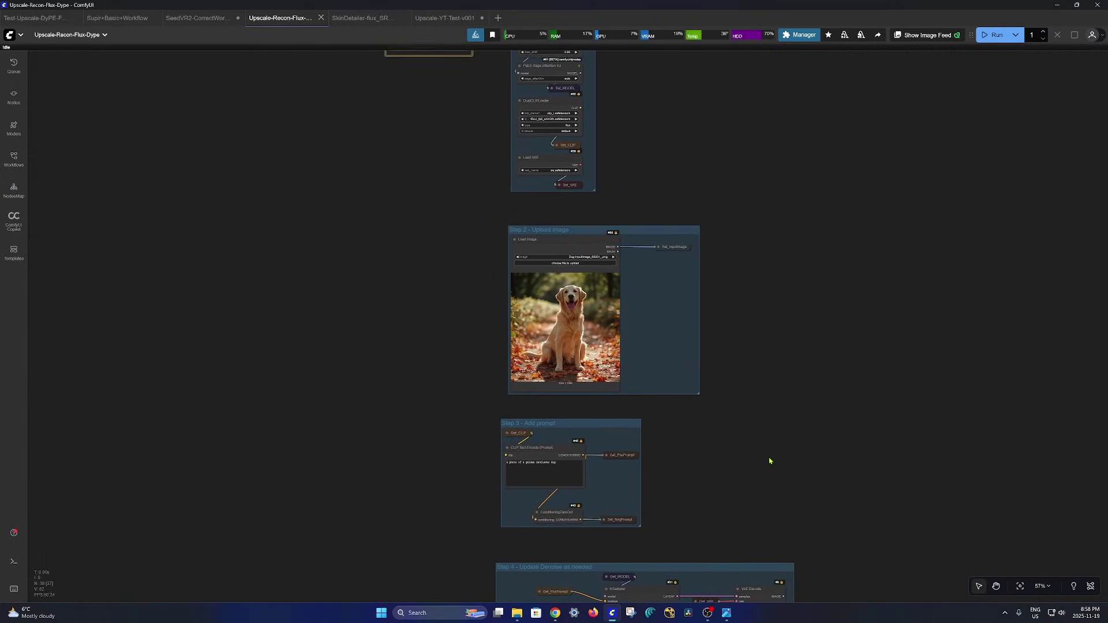
drag(775, 477, 749, 297)
drag(803, 359, 800, 303)
scroll(579, 289, down, 2)
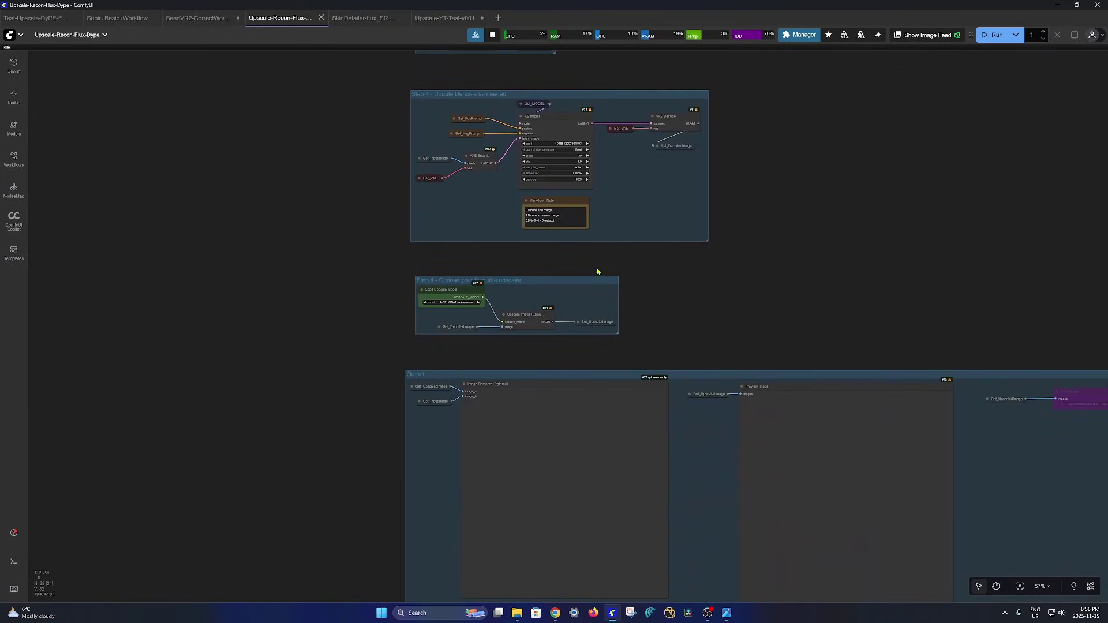
scroll(633, 346, up, 7)
scroll(474, 265, up, 4)
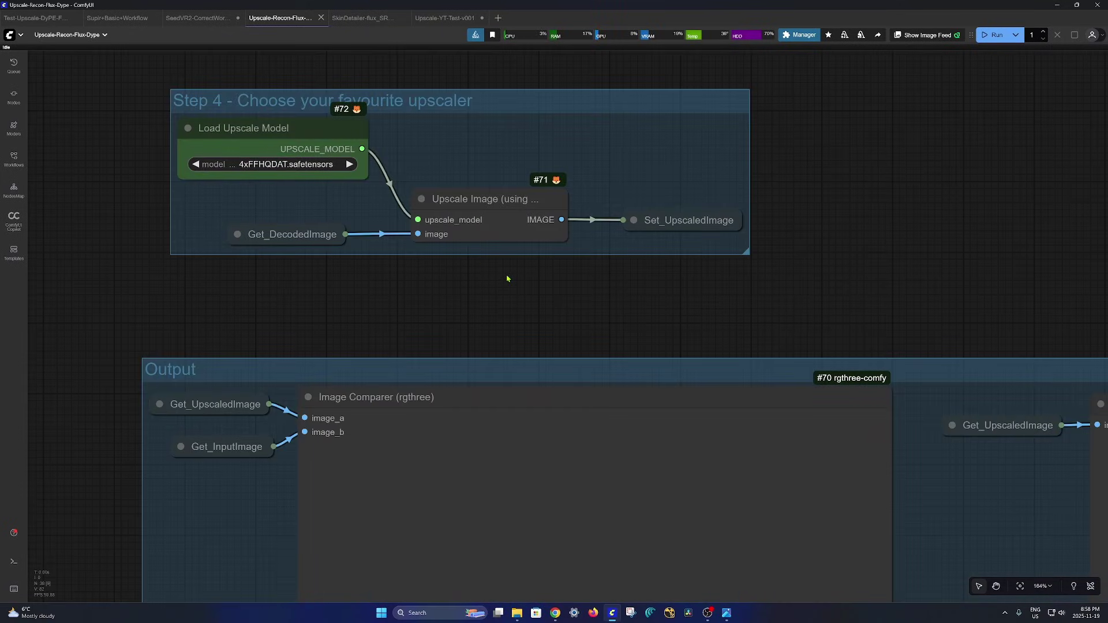
- Select the Image Comparer node, run the workflow up to it, and keep Output in view
scroll(562, 307, down, 4)
click(580, 364)
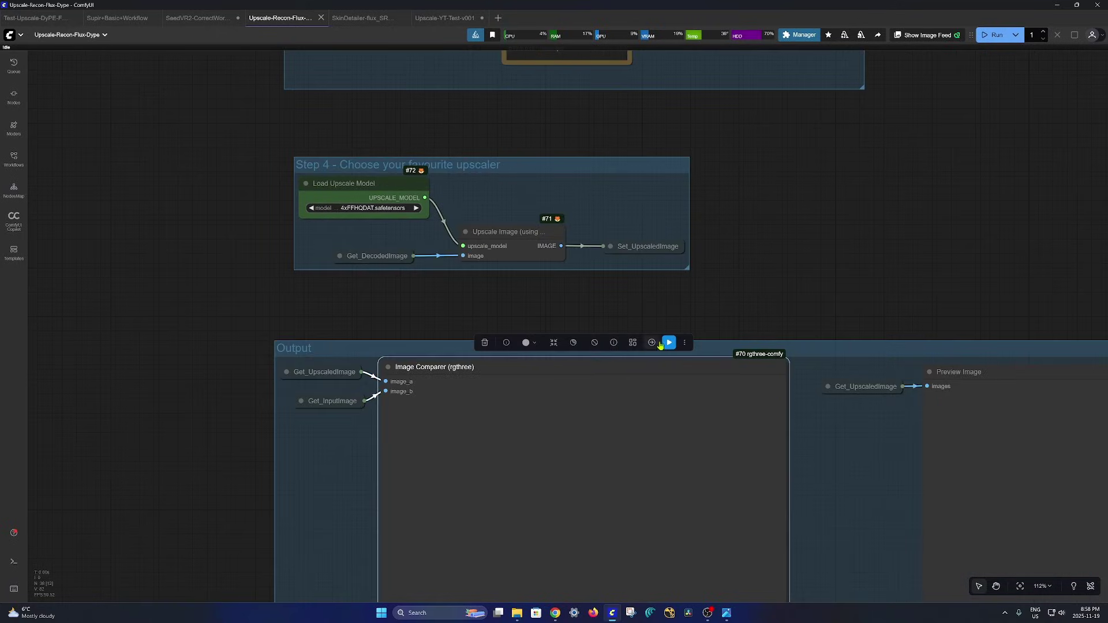
click(669, 343)
drag(718, 314, 692, 133)
scroll(701, 176, up, 1)
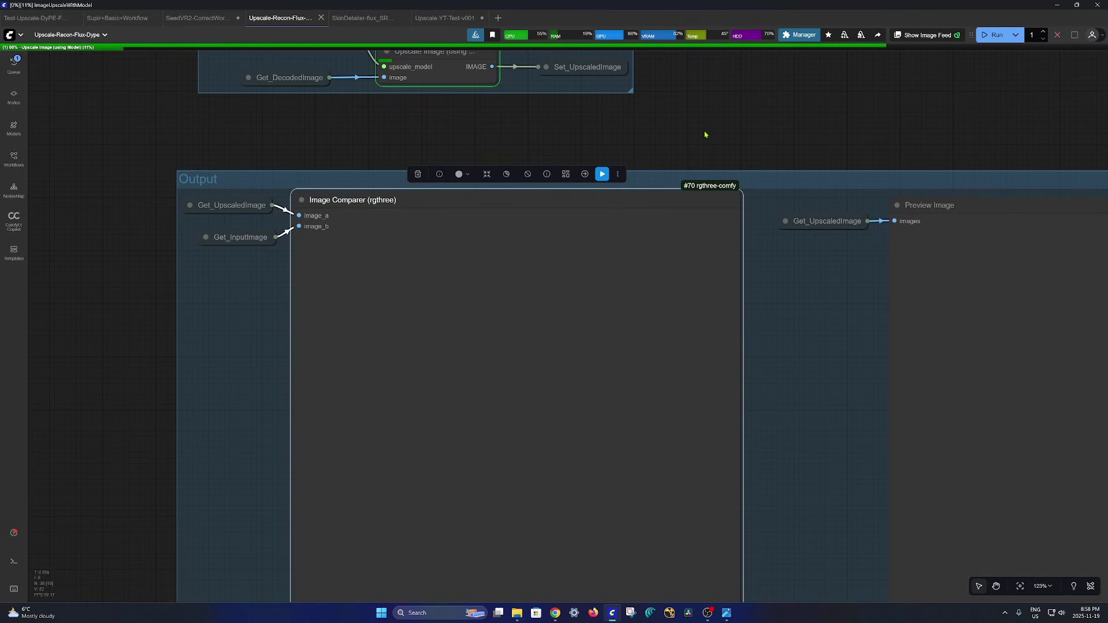
- Nudge the Image Comparer node and centre the upscaled golden retriever's face
scroll(668, 372, up, 10)
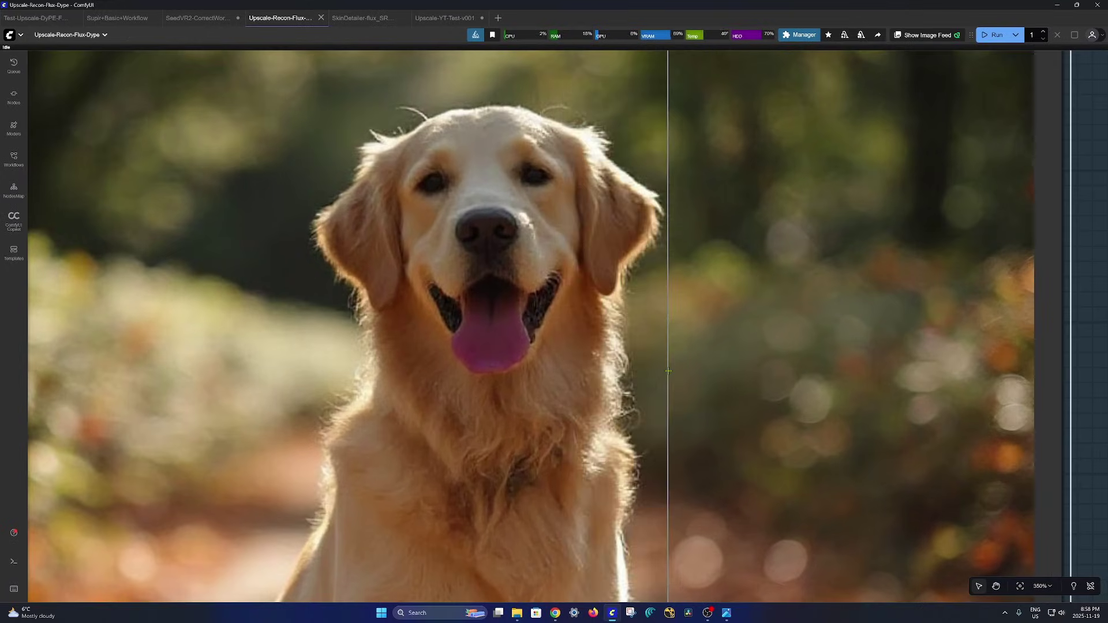
drag(668, 372, 676, 409)
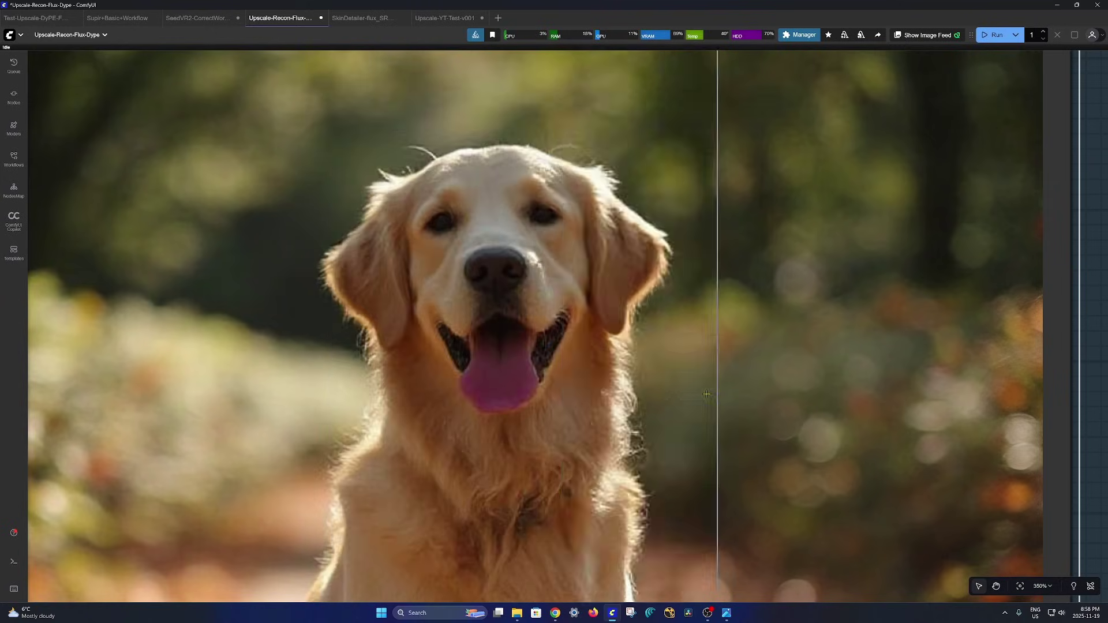
scroll(479, 399, up, 8)
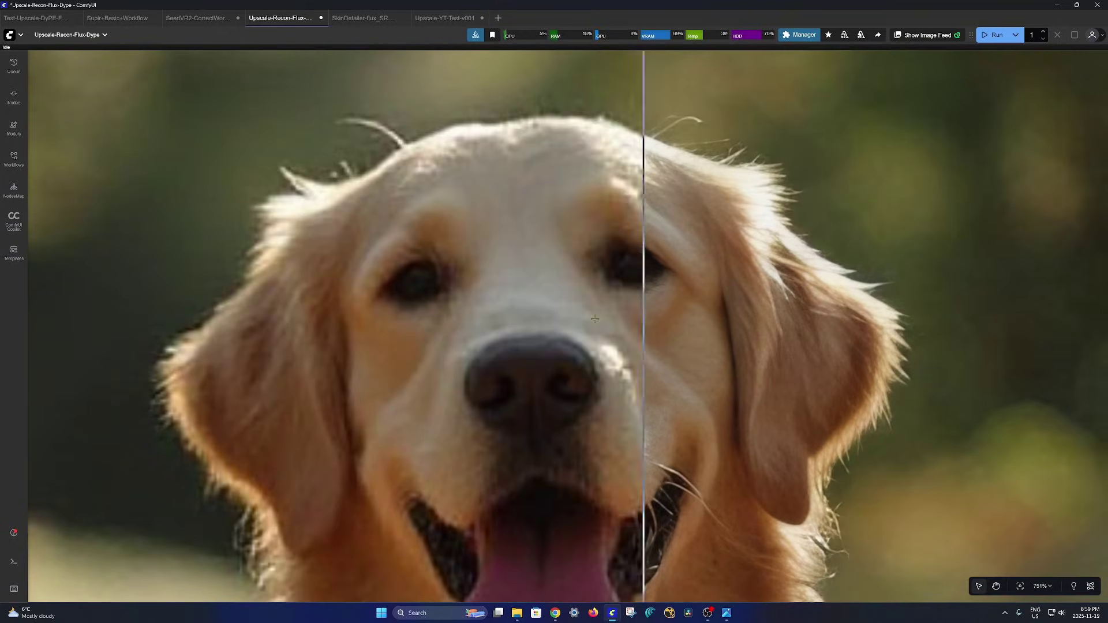
scroll(162, 304, down, 3)
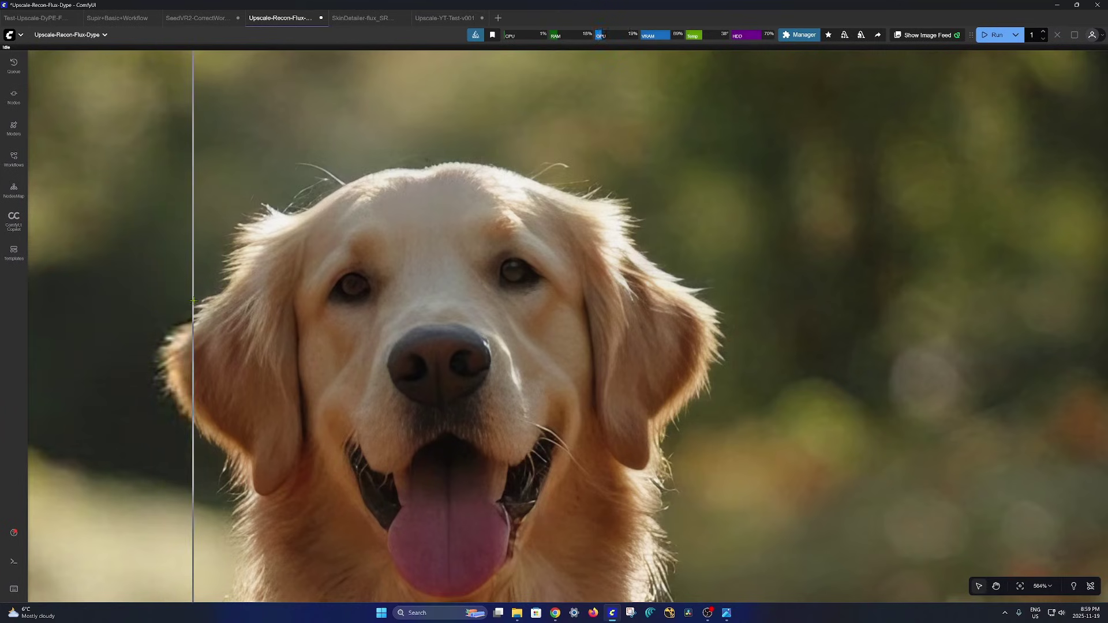
drag(193, 301, 312, 285)
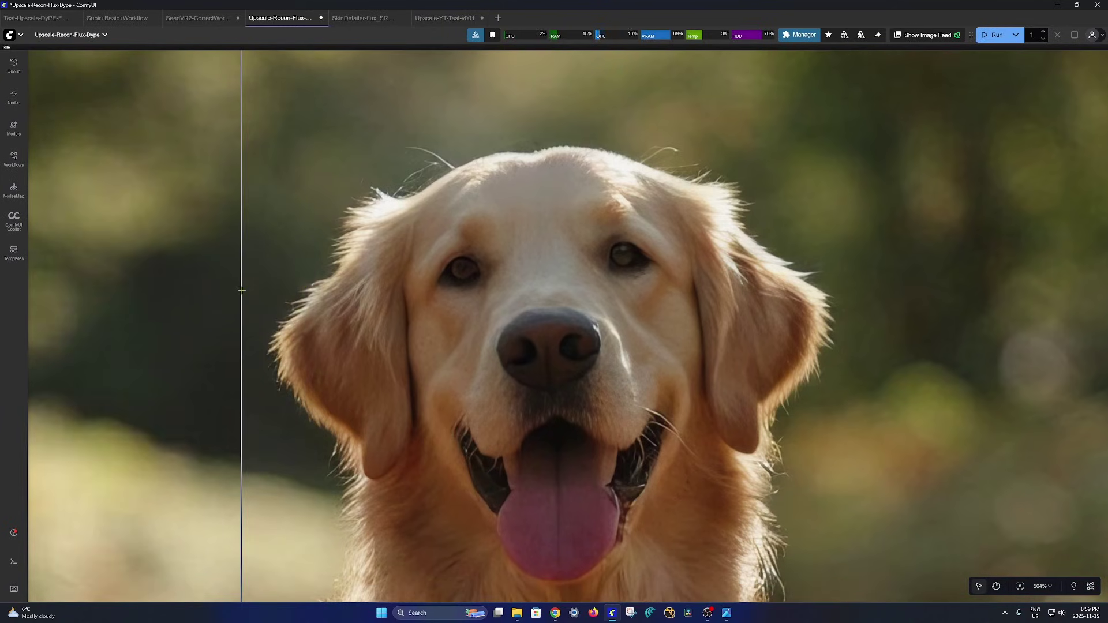
- Zoom in and out on the dog's face, comparing upscaled detail against the original
scroll(241, 291, down, 4)
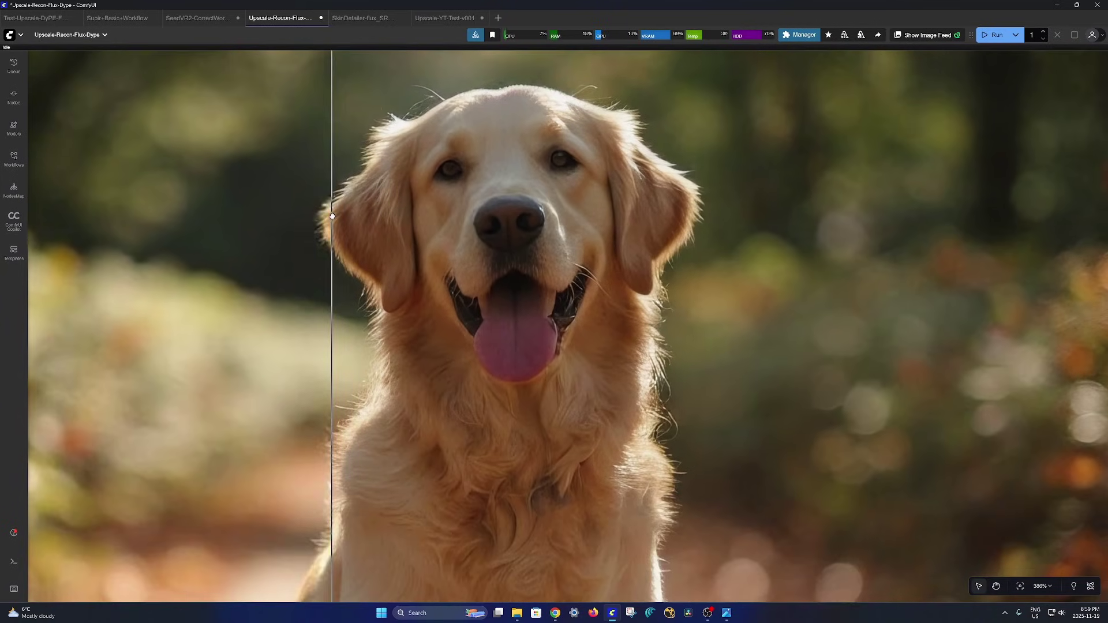
scroll(370, 249, down, 3)
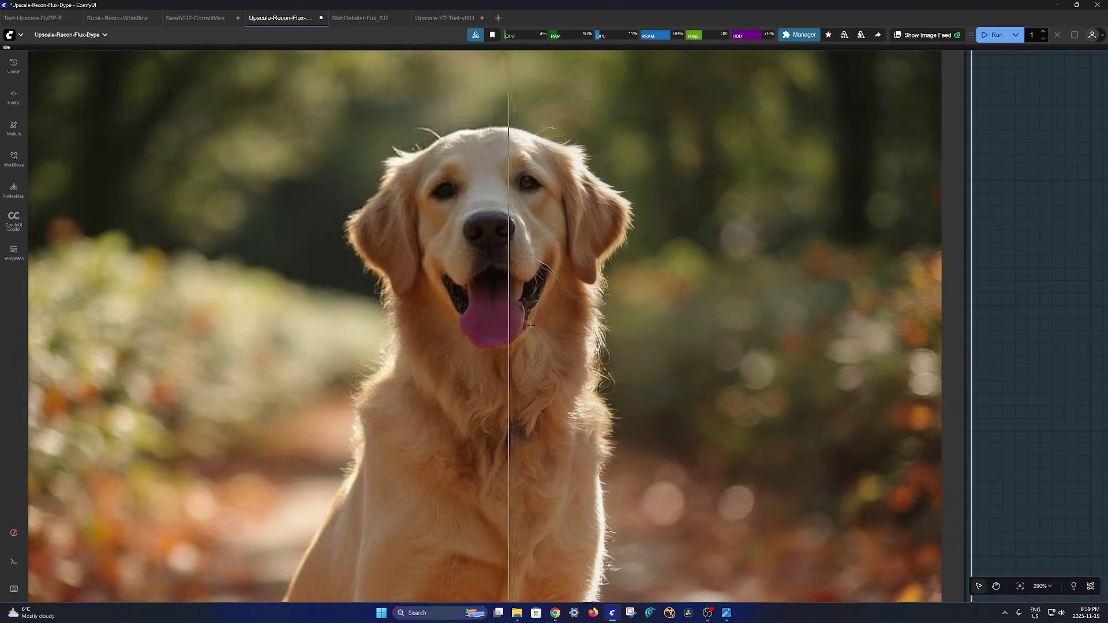
scroll(399, 325, up, 4)
scroll(401, 325, down, 2)
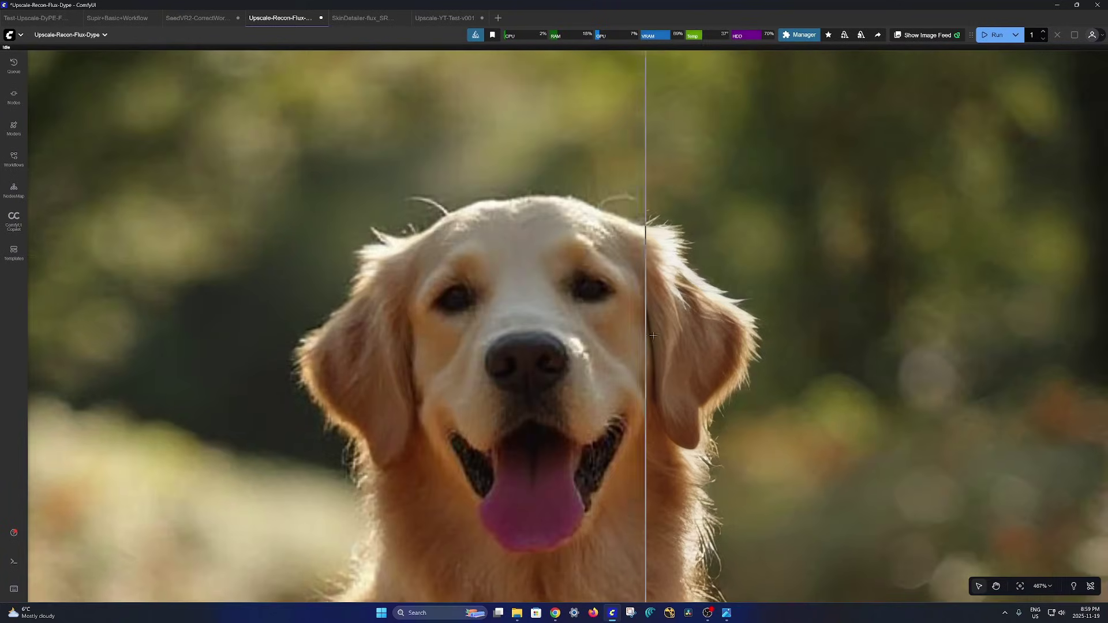
scroll(291, 323, down, 2)
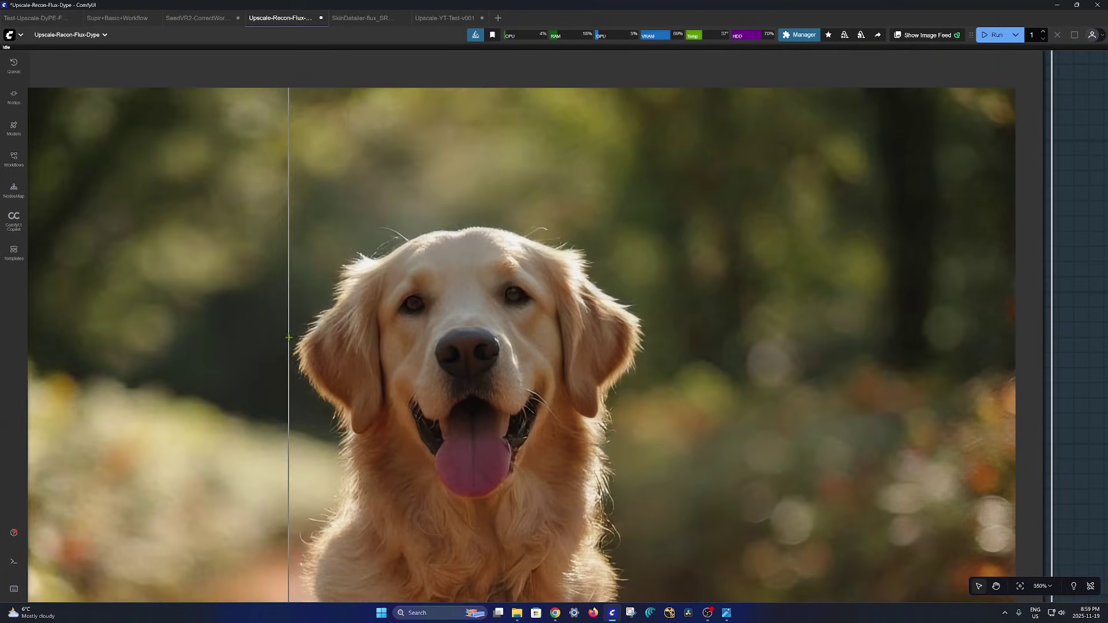
drag(336, 345, 362, 237)
scroll(380, 242, down, 8)
scroll(439, 277, up, 3)
drag(418, 292, 456, 424)
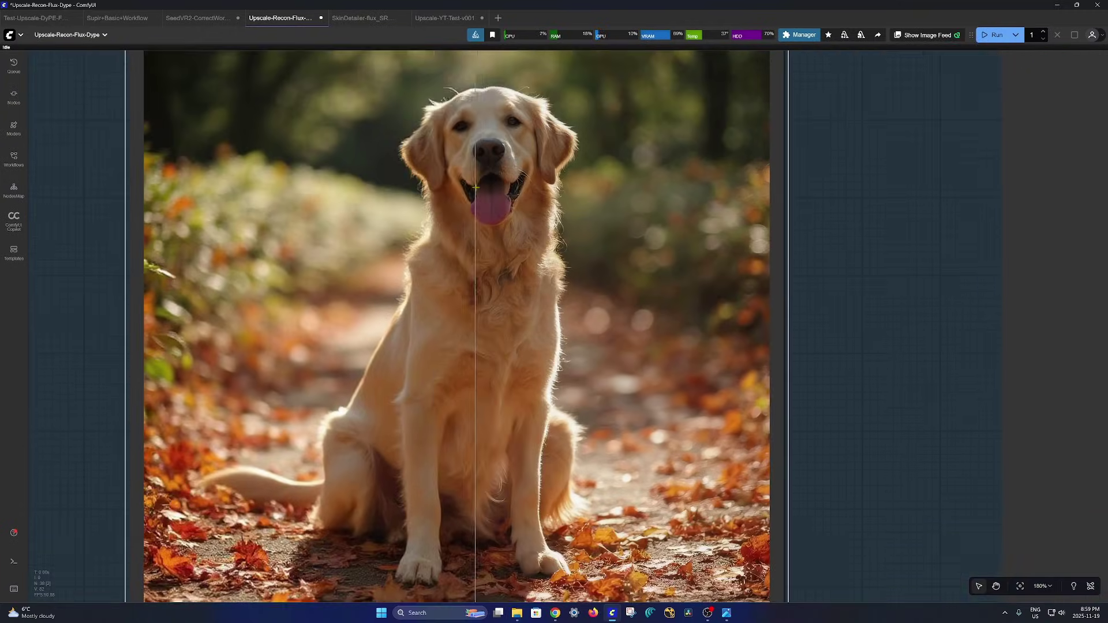
scroll(456, 424, down, 3)
scroll(384, 329, up, 8)
scroll(384, 329, up, 3)
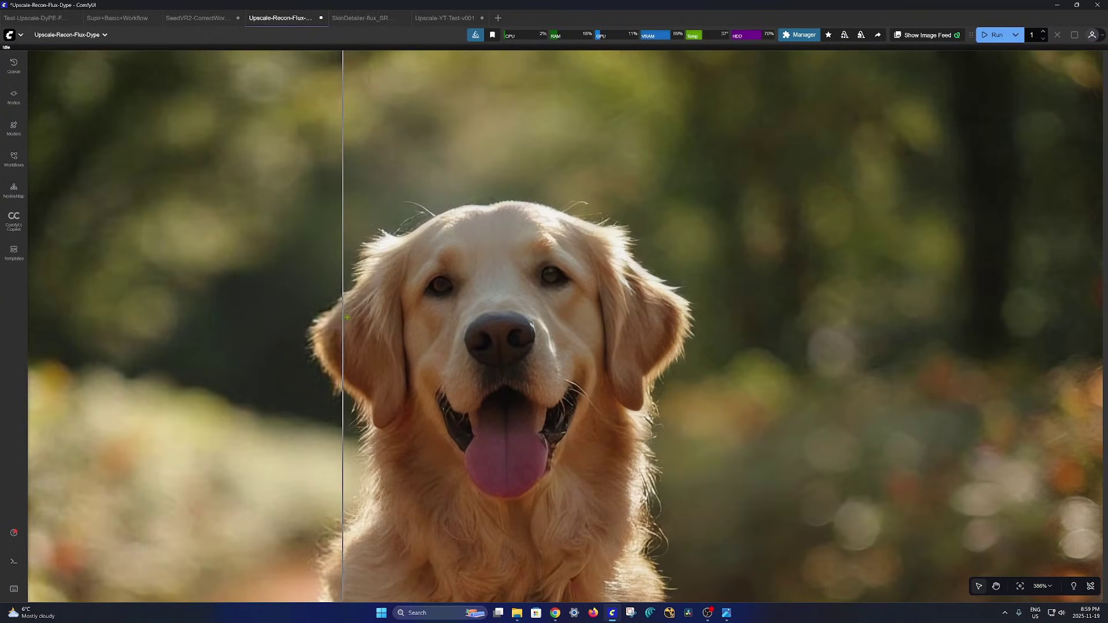
mouse_move(366, 25)
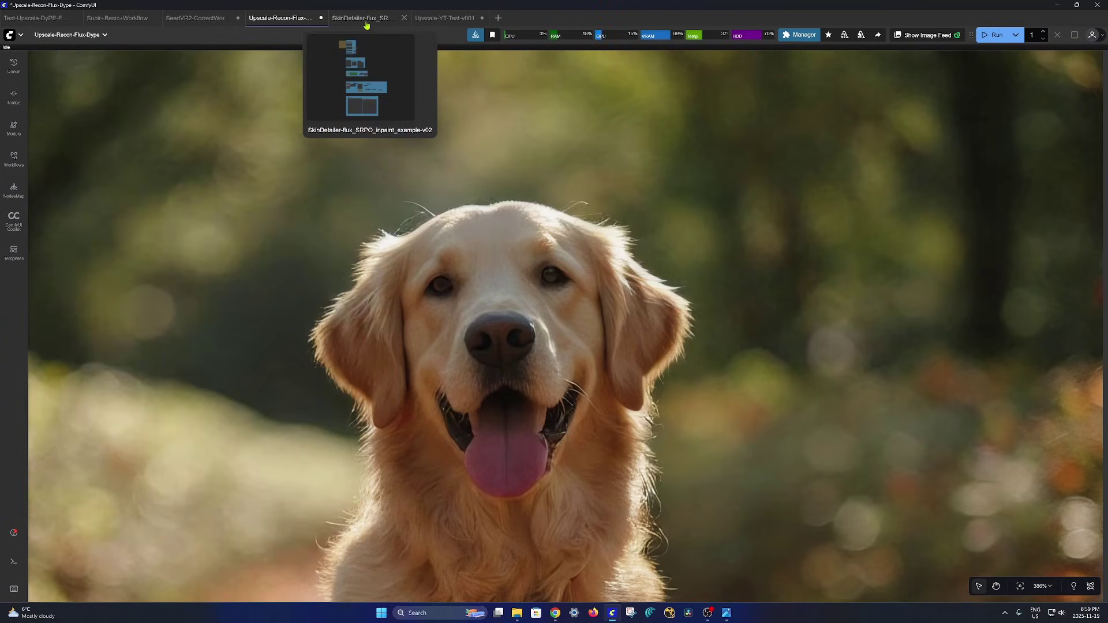
- Open the SkinDetailer workflow and pan its Step 2 group fully into view
click(366, 22)
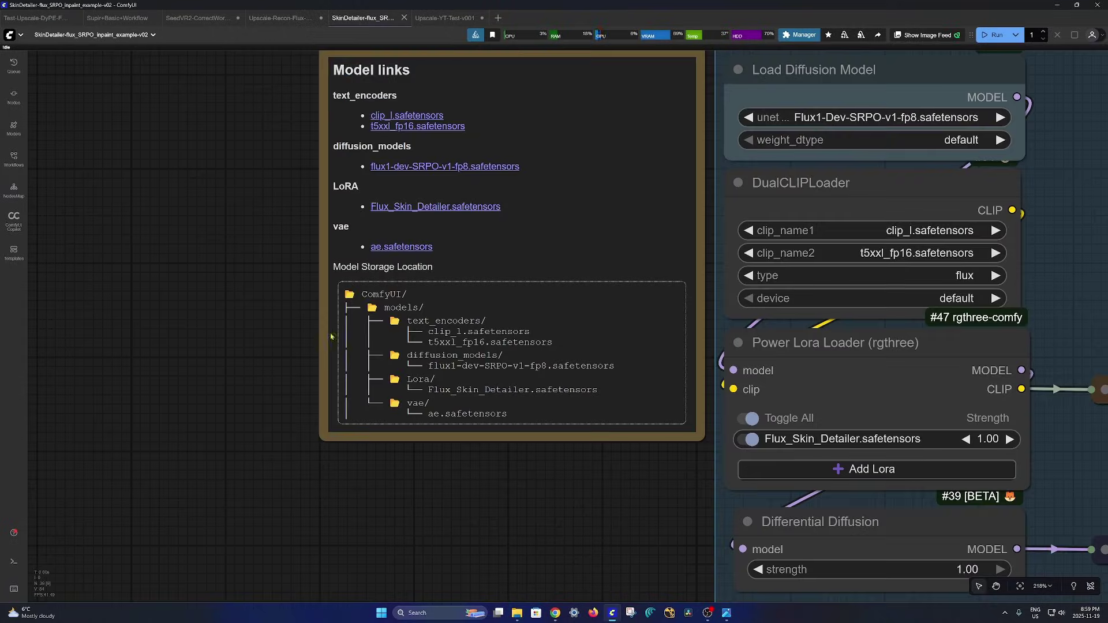
scroll(342, 354, down, 12)
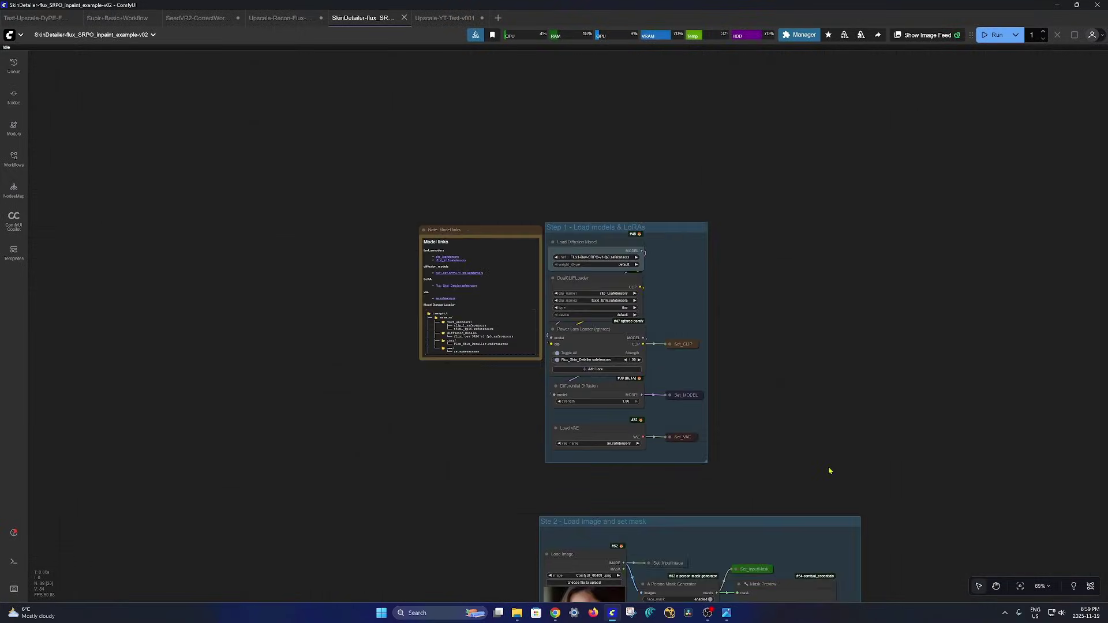
drag(815, 458, 668, 321)
- Glance at Upscale-Recon-Flux-Dype, return, and centre the Step 1 loaders and Model links note
click(288, 24)
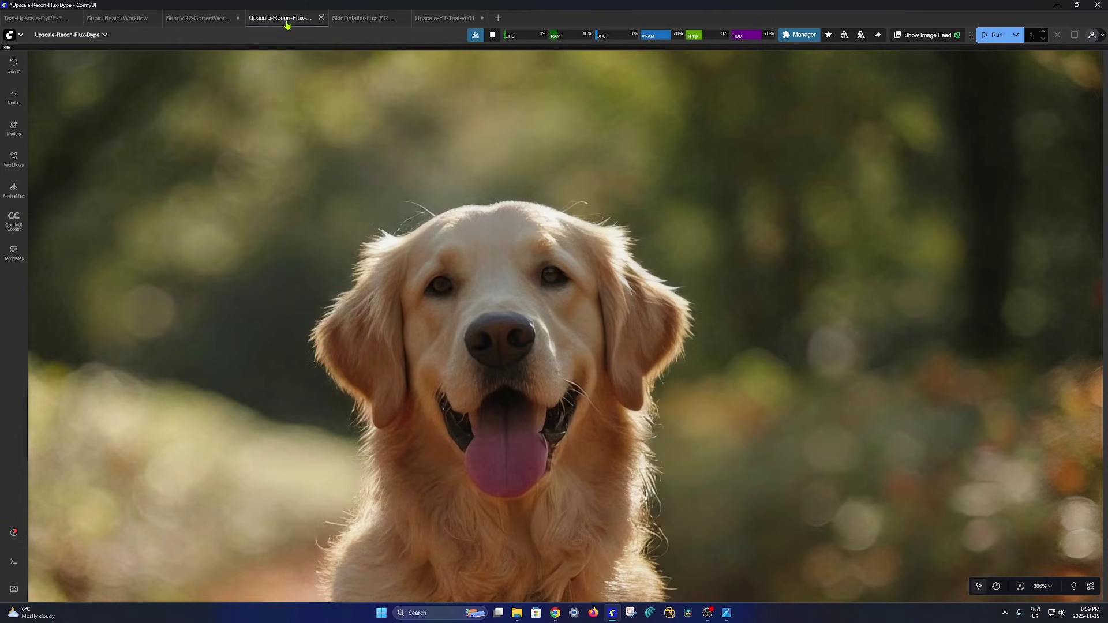
click(361, 22)
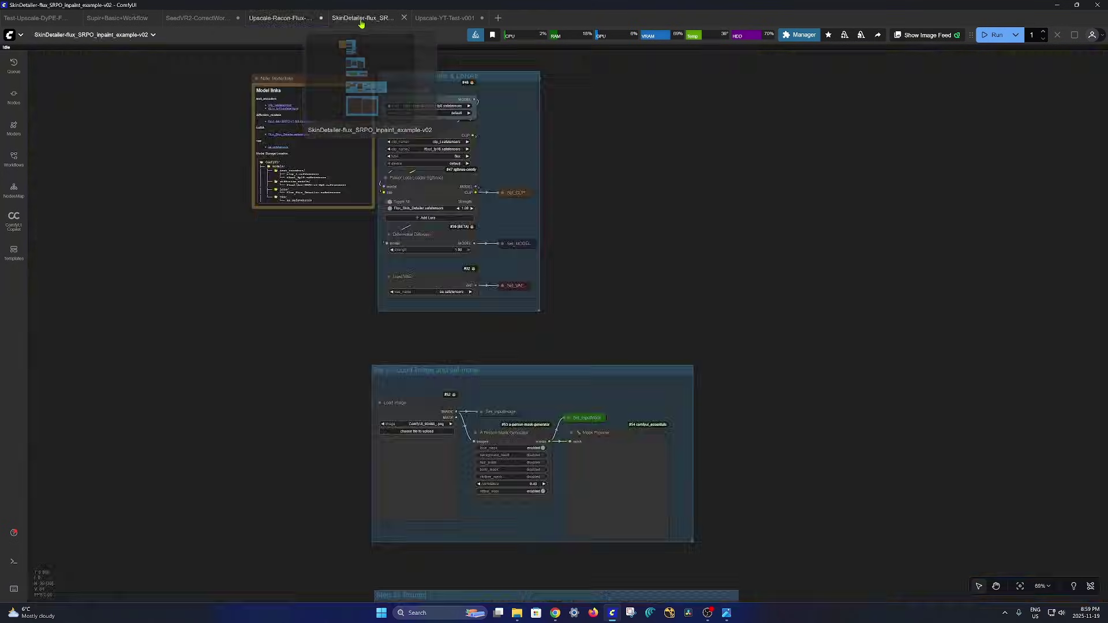
scroll(709, 326, down, 4)
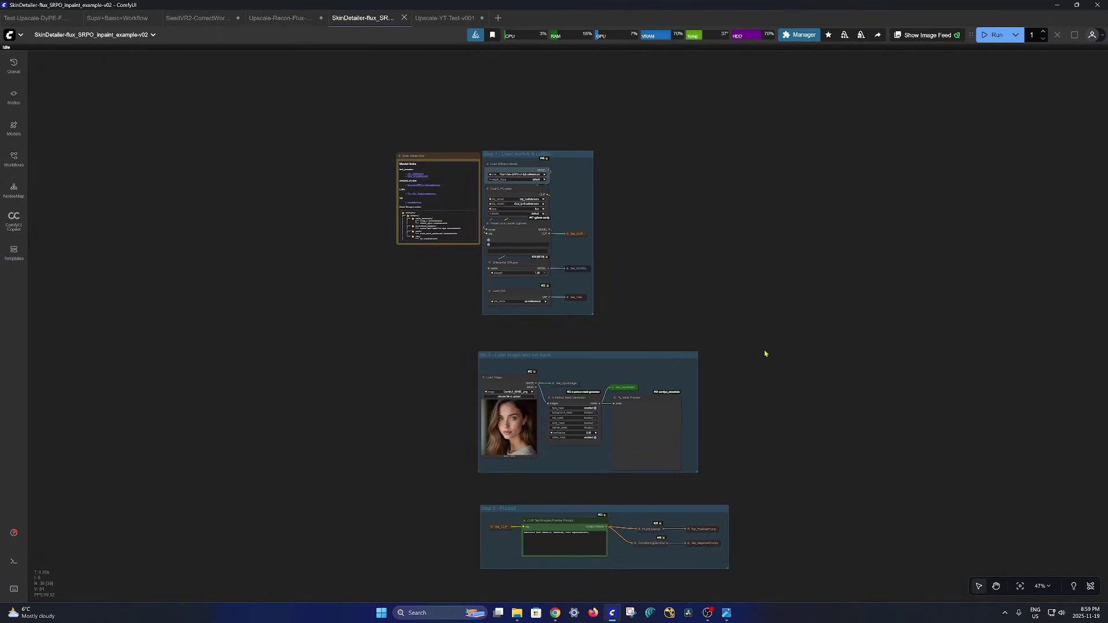
drag(799, 464, 750, 426)
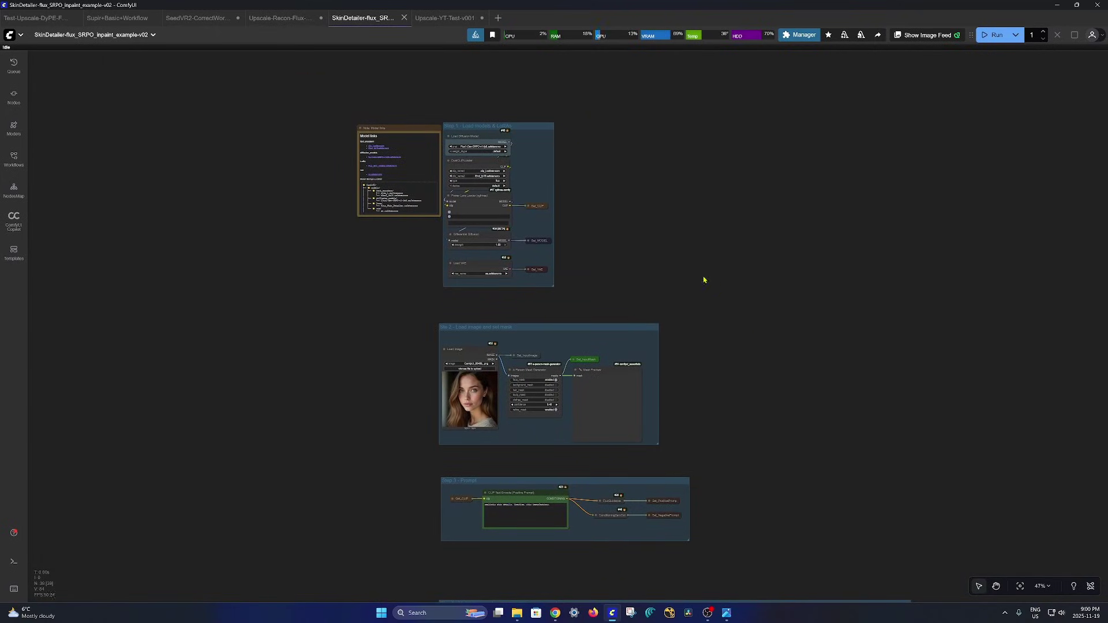
scroll(679, 269, up, 6)
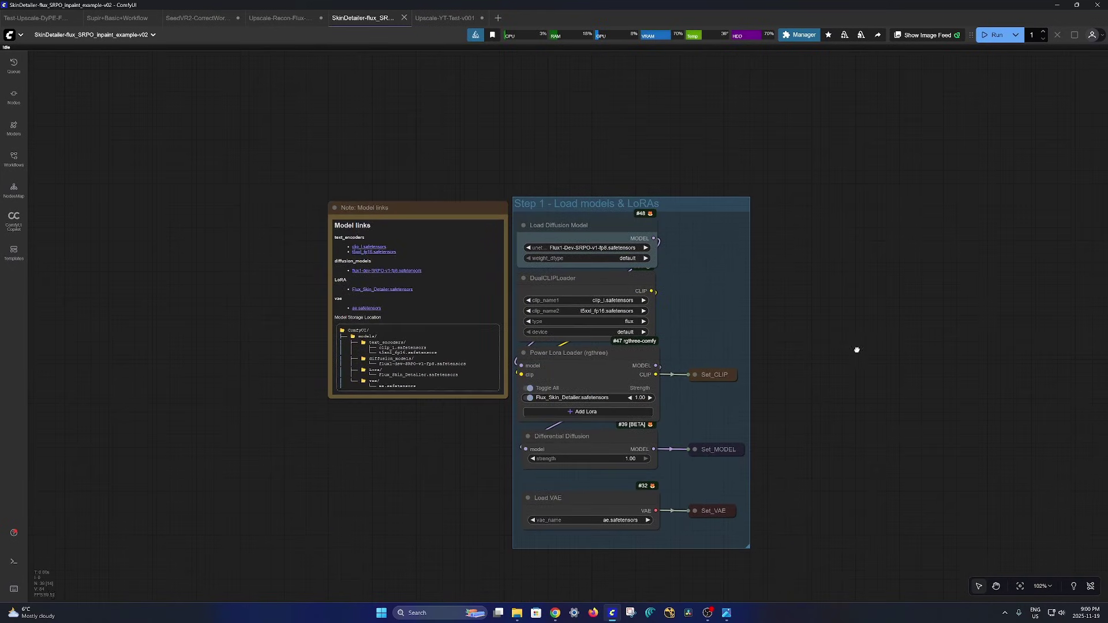
scroll(872, 359, up, 6)
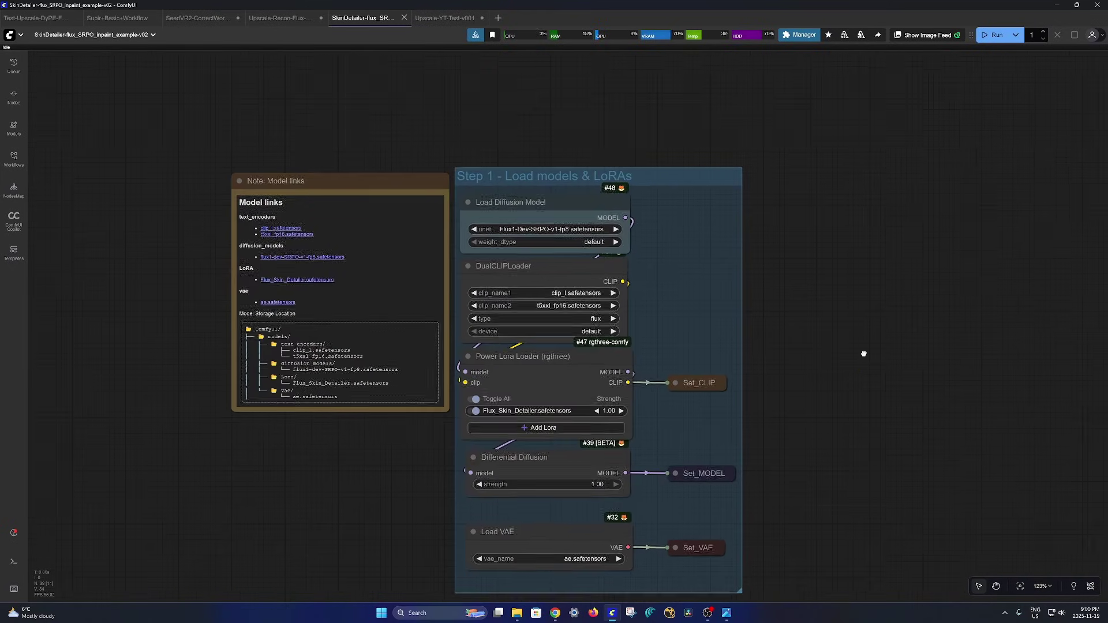
drag(922, 352, 972, 345)
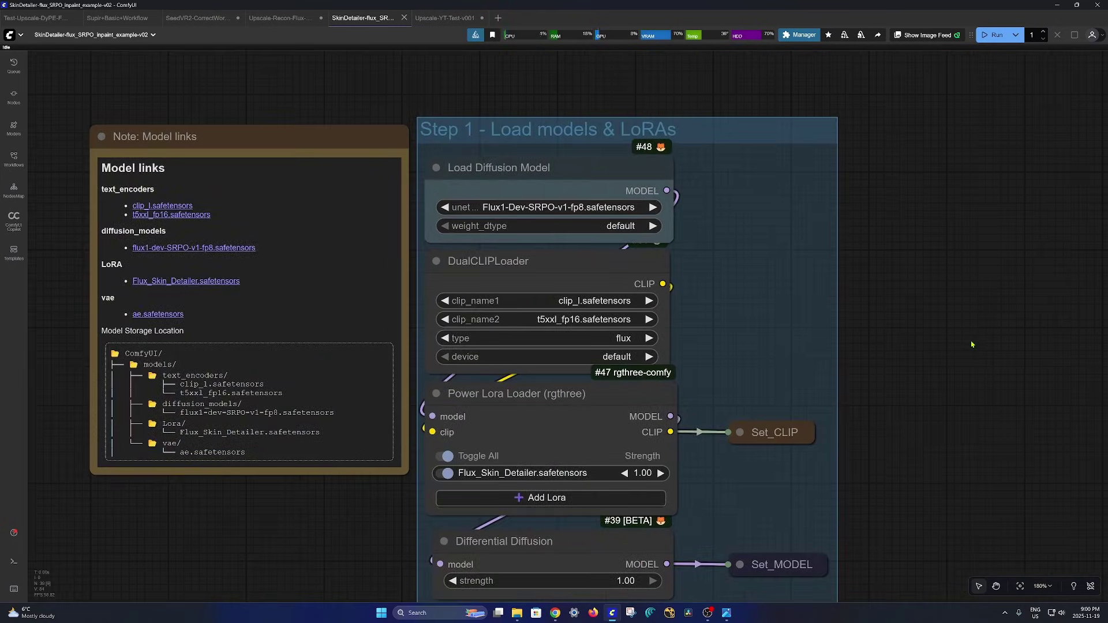
- Zoom into Step 1 to read the Model links note and the Flux1-Dev-SRPO and LoRA loaders
scroll(972, 345, down, 10)
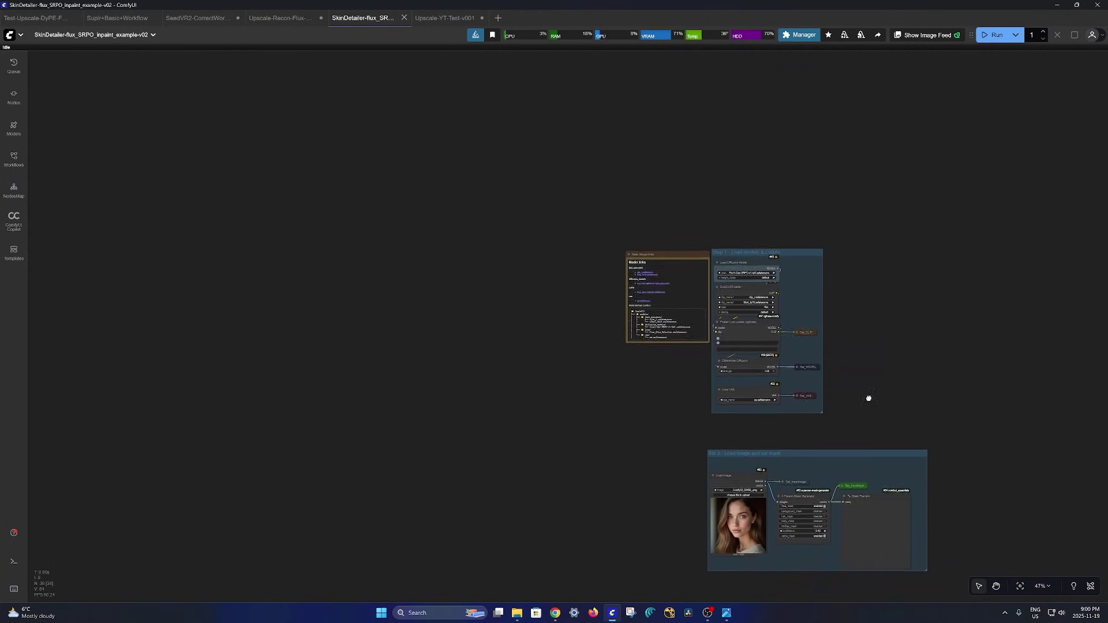
scroll(842, 372, up, 3)
scroll(842, 372, up, 2)
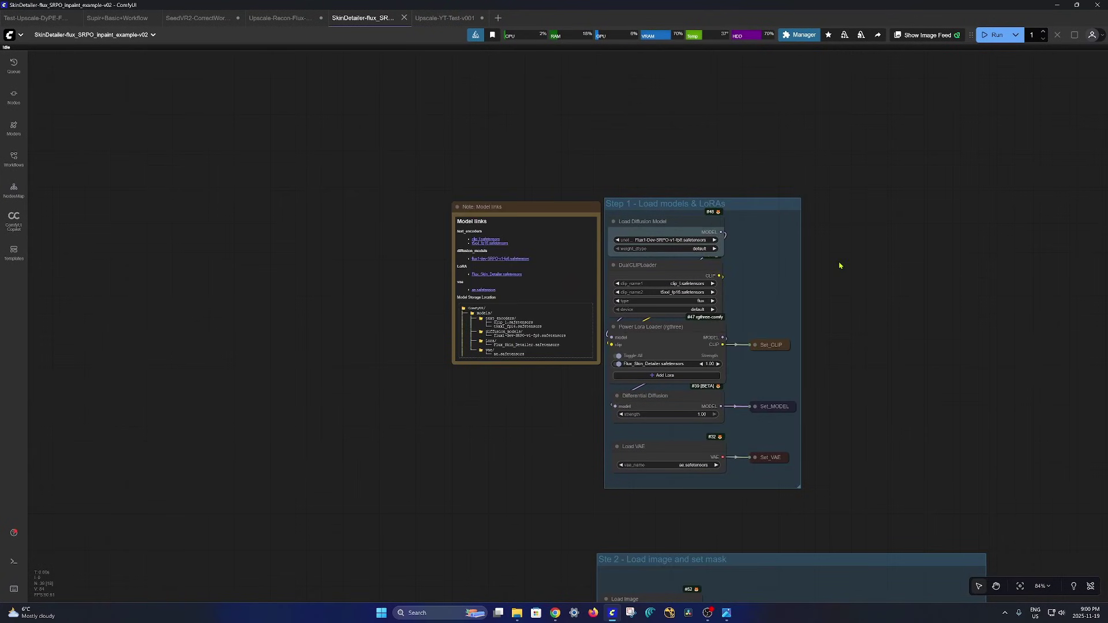
scroll(860, 341, up, 8)
scroll(963, 304, up, 2)
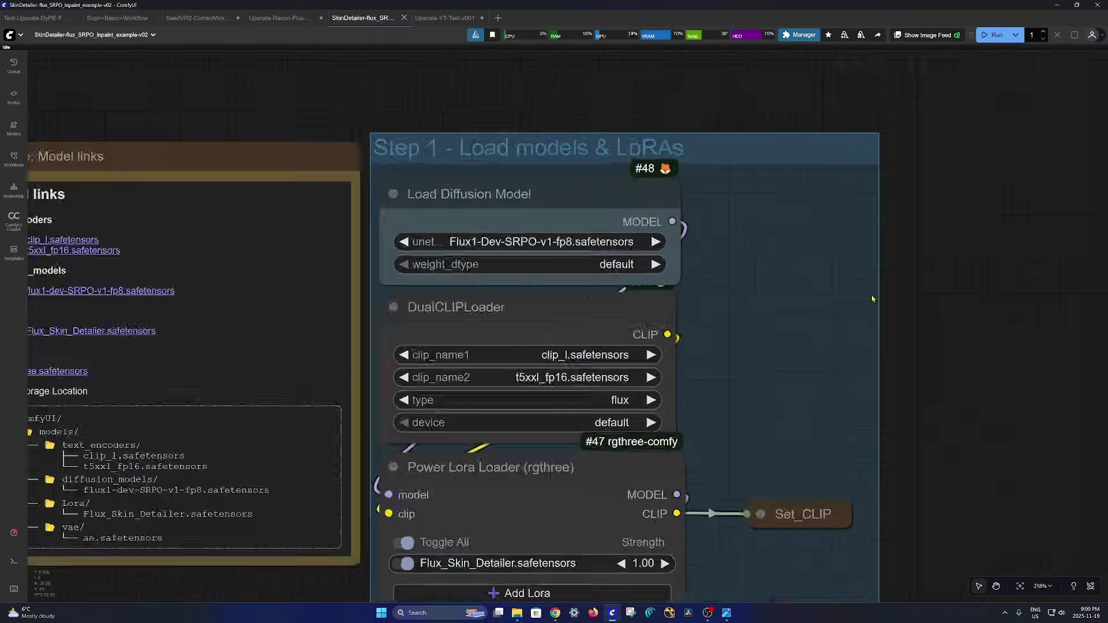
drag(539, 241, 638, 242)
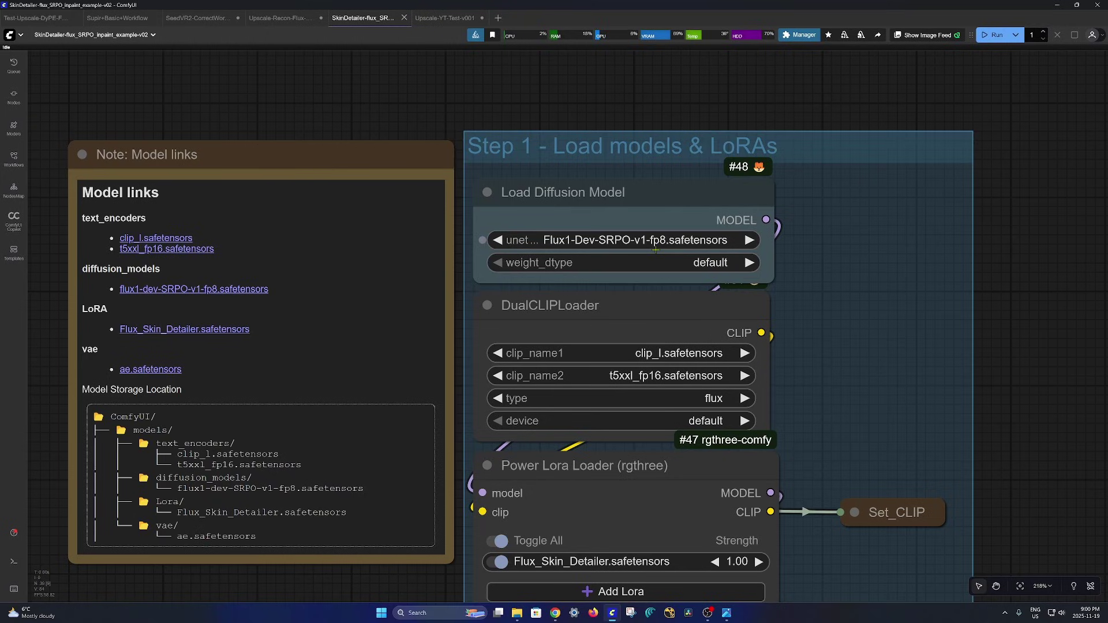
drag(875, 397, 822, 146)
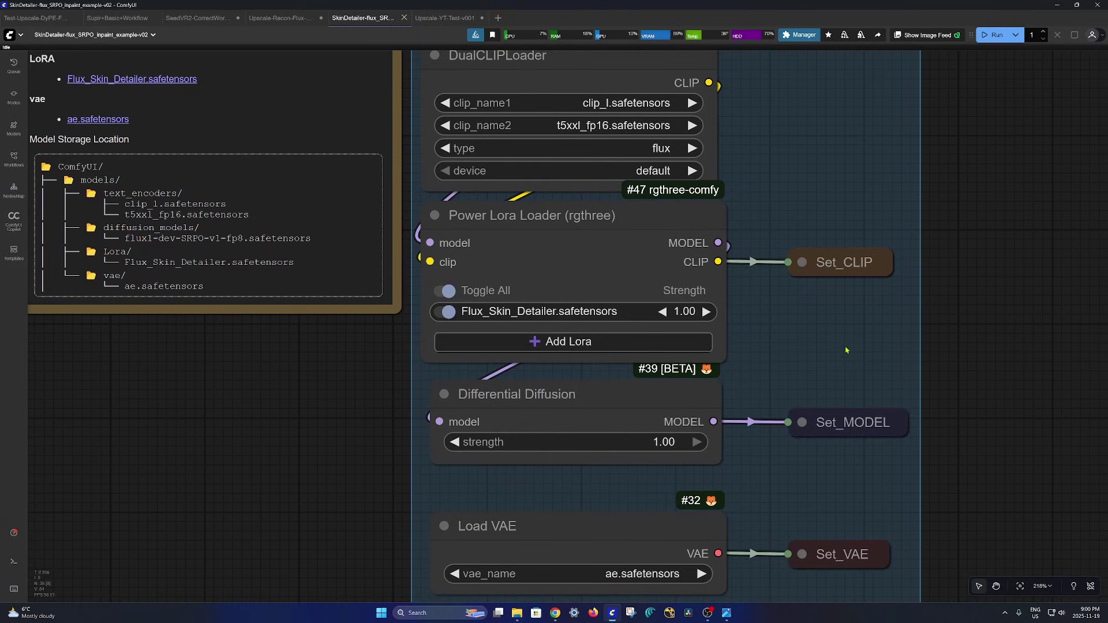
- Zoom out and pan to the Step 2 portrait loader and A Person Mask Generator
scroll(955, 349, down, 8)
drag(870, 331, 799, 232)
scroll(800, 232, up, 5)
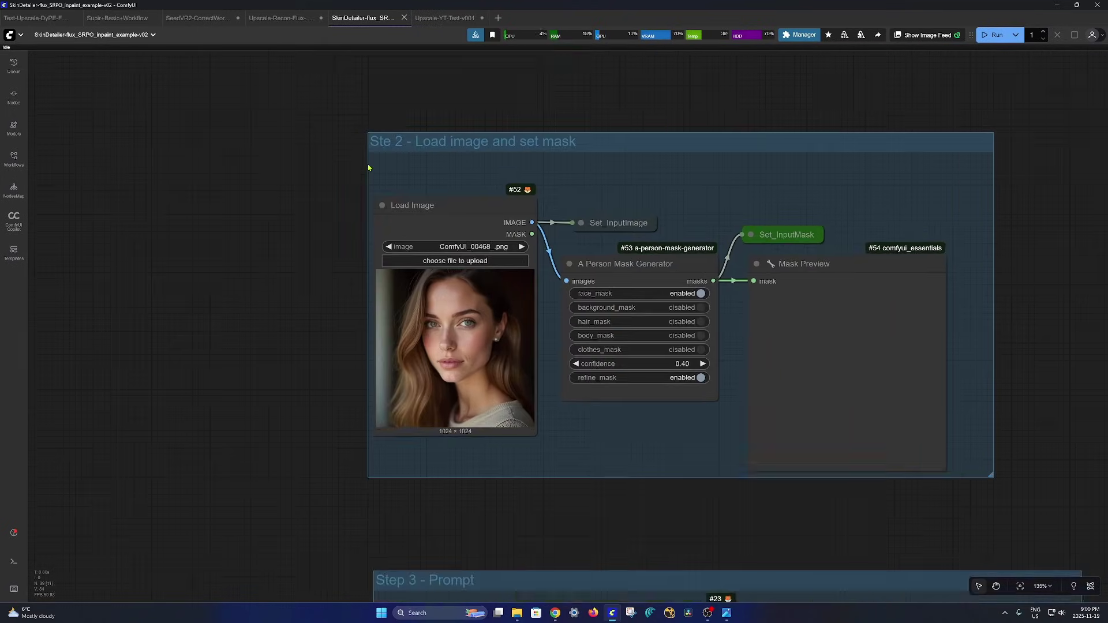
- Insert the missing 'p' so the group title reads 'Step 2 - Load image and set mask'
scroll(435, 167, up, 3)
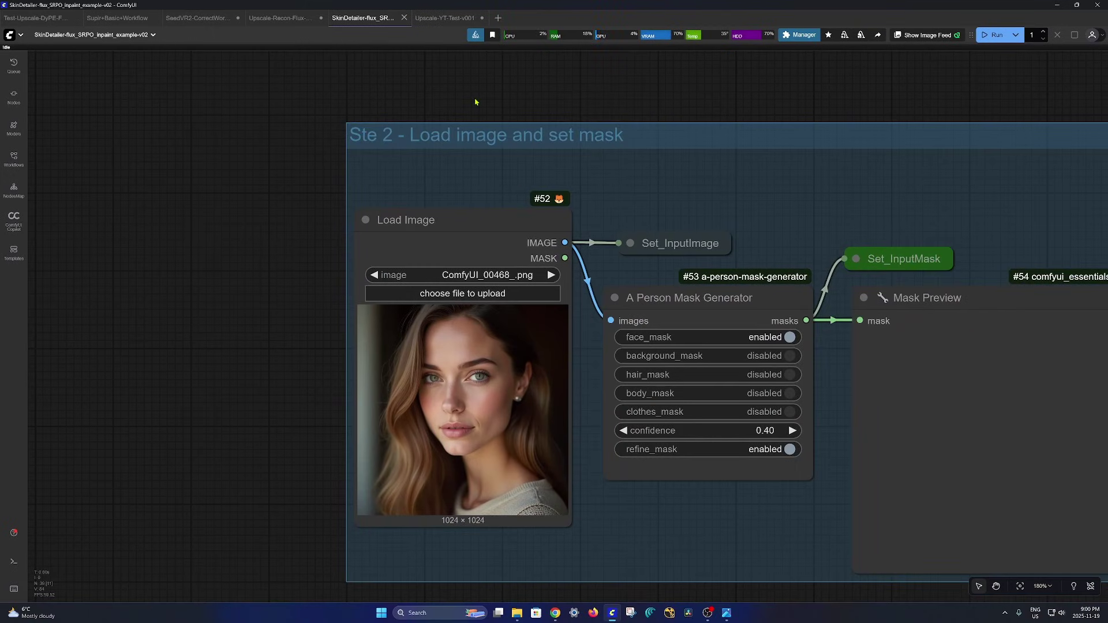
double_click(382, 145)
click(381, 137)
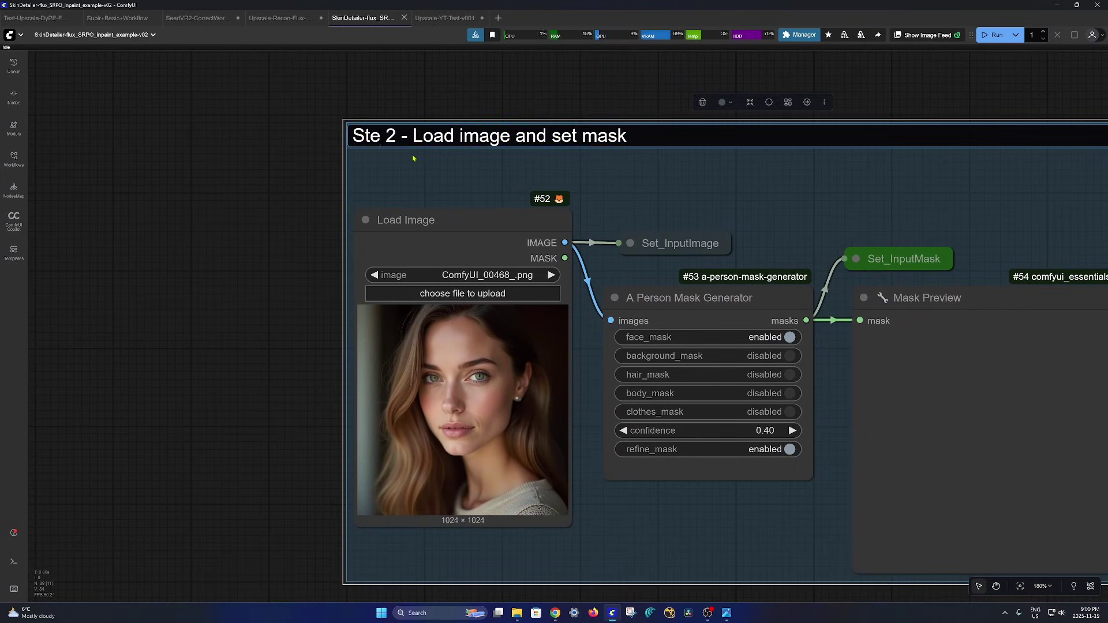
text(p)
click(290, 200)
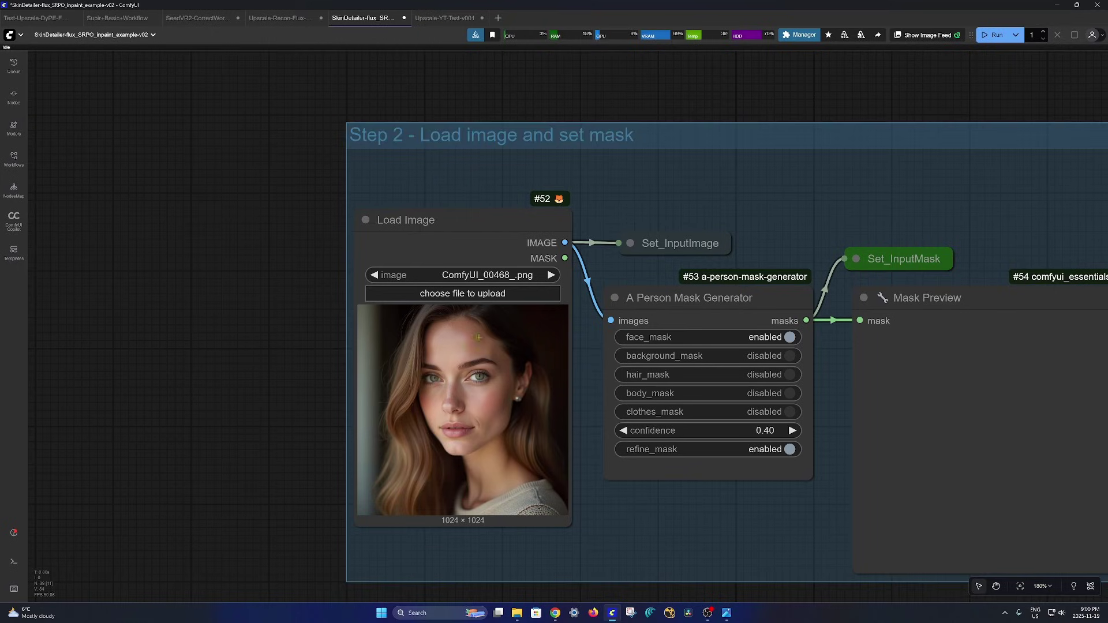
- Run the Mask Preview node to generate the 1024×1024 face mask of the portrait
scroll(488, 338, down, 5)
scroll(488, 338, right, 5)
click(775, 179)
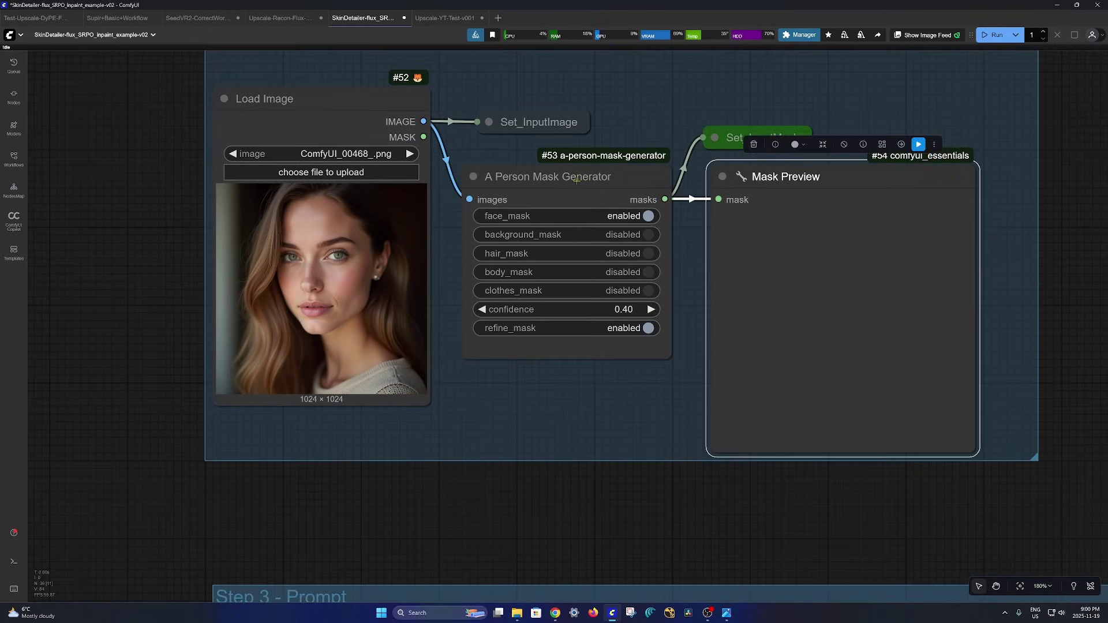
click(918, 145)
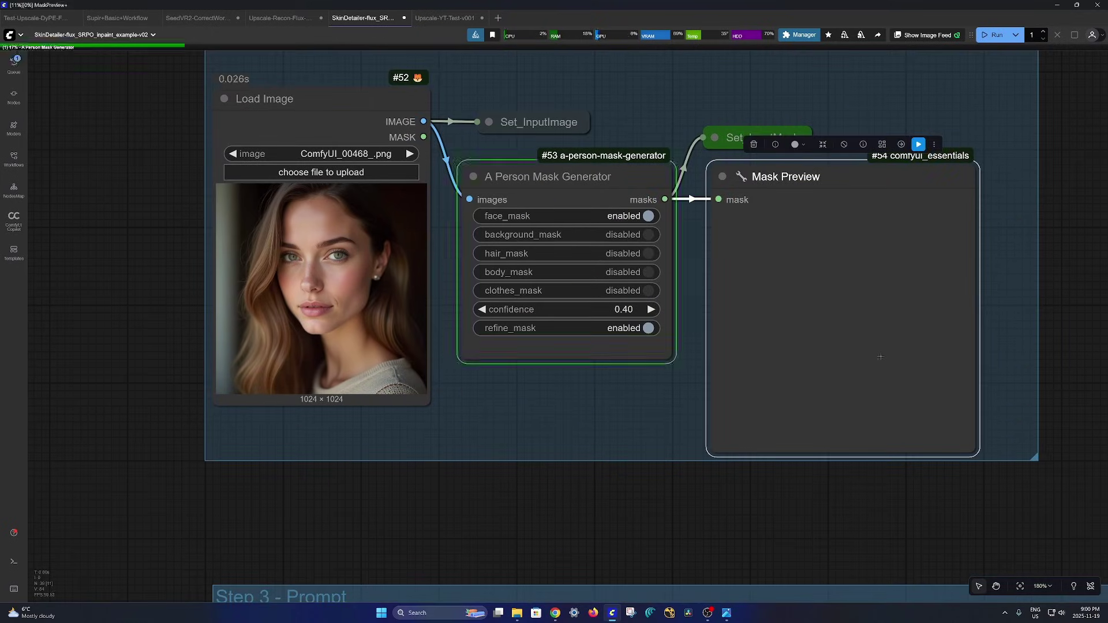
scroll(890, 312, up, 2)
scroll(890, 314, up, 1)
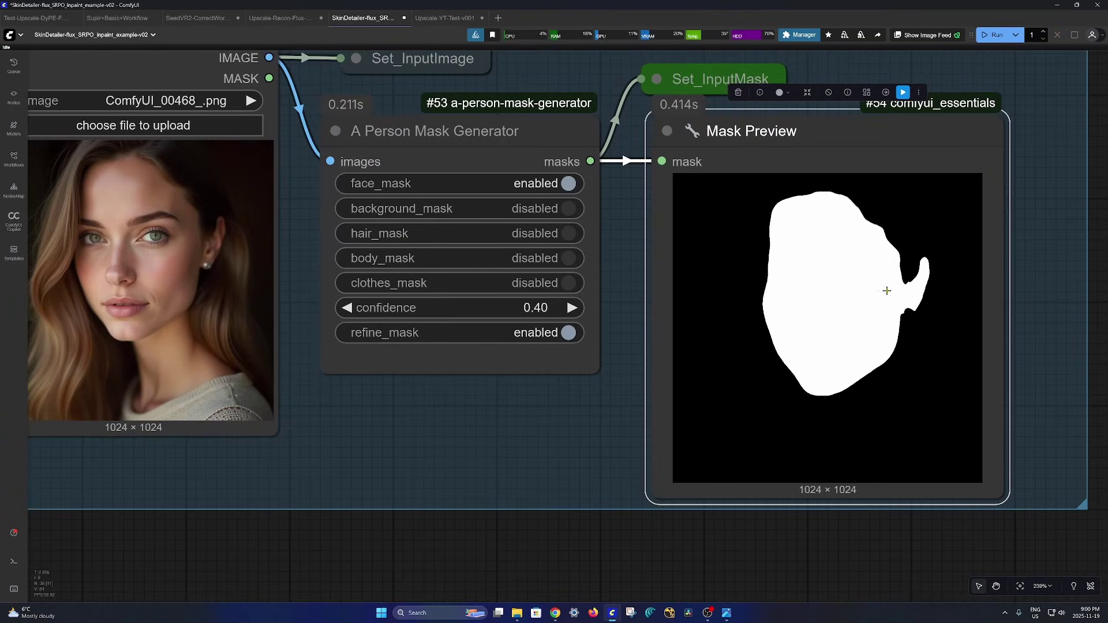
scroll(860, 326, down, 12)
drag(860, 406, 725, 282)
- Check that the KSampler denoise is set to 0.50
scroll(725, 289, down, 6)
drag(804, 440, 779, 391)
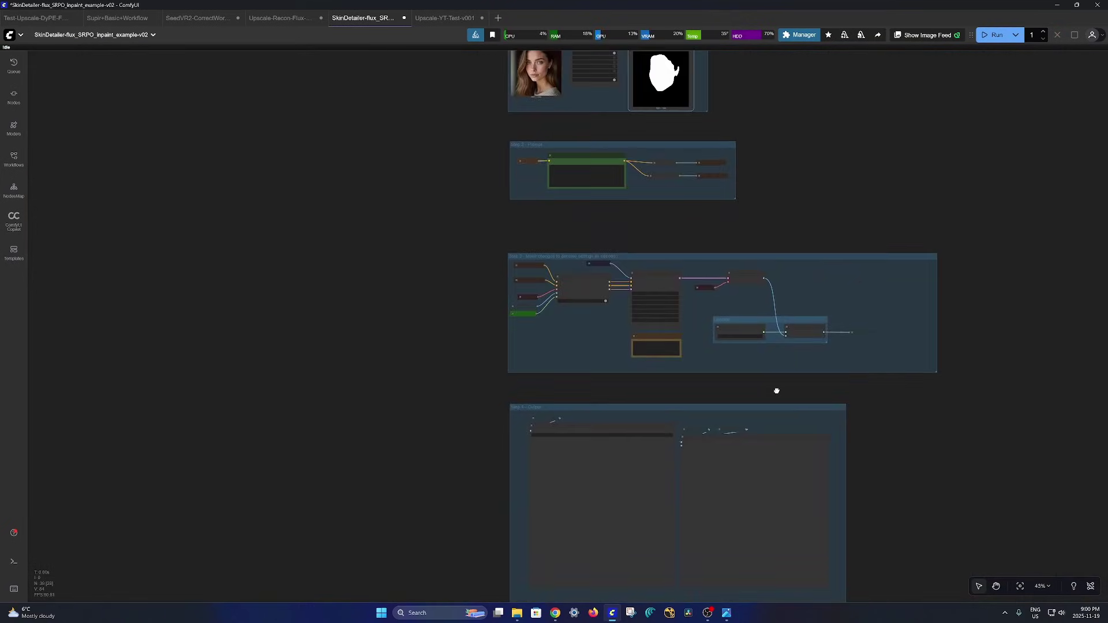
scroll(671, 366, up, 6)
scroll(672, 367, up, 12)
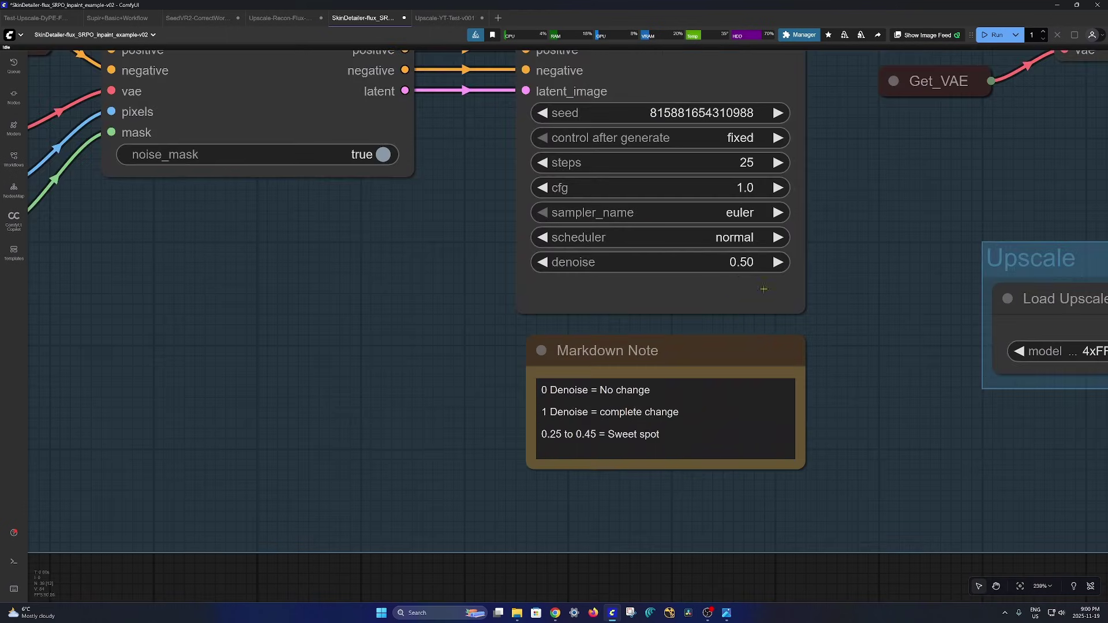
drag(842, 338, 809, 404)
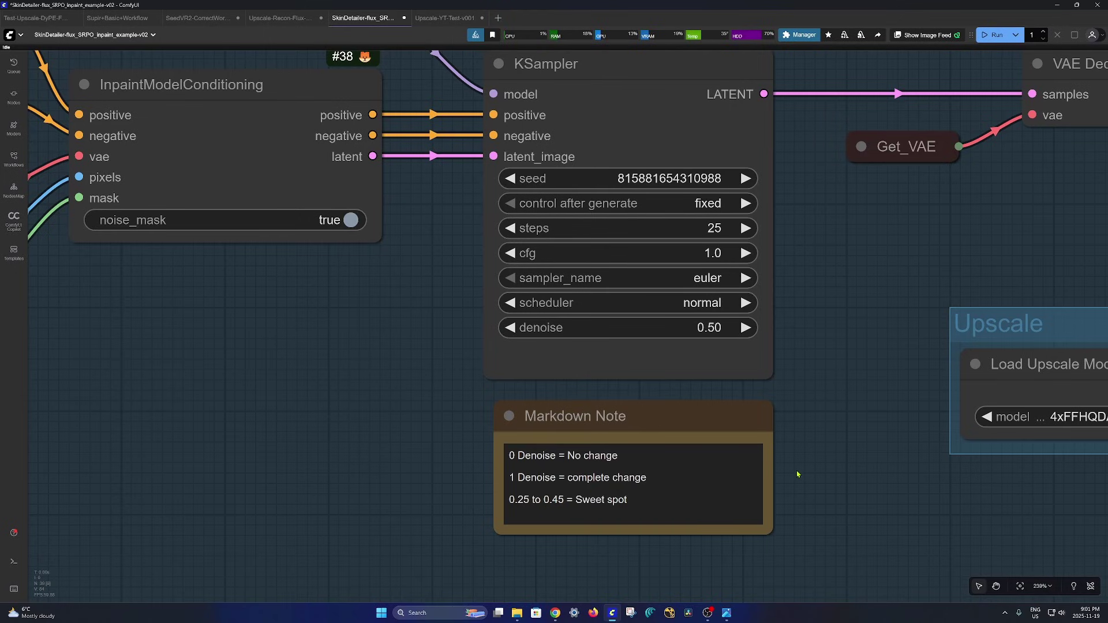
scroll(723, 435, down, 3)
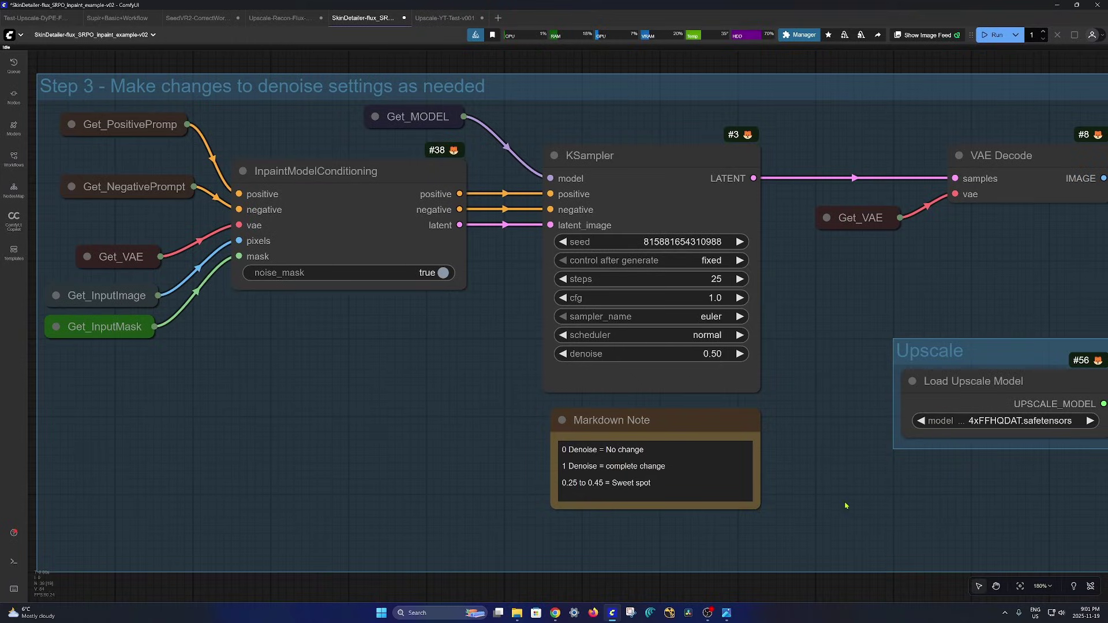
scroll(845, 505, down, 3)
- Run the workflow up to the Image Comparer node in Step 4 - Output
drag(865, 519, 791, 256)
scroll(831, 329, up, 5)
click(847, 324)
click(969, 283)
scroll(751, 375, down, 4)
scroll(628, 308, up, 2)
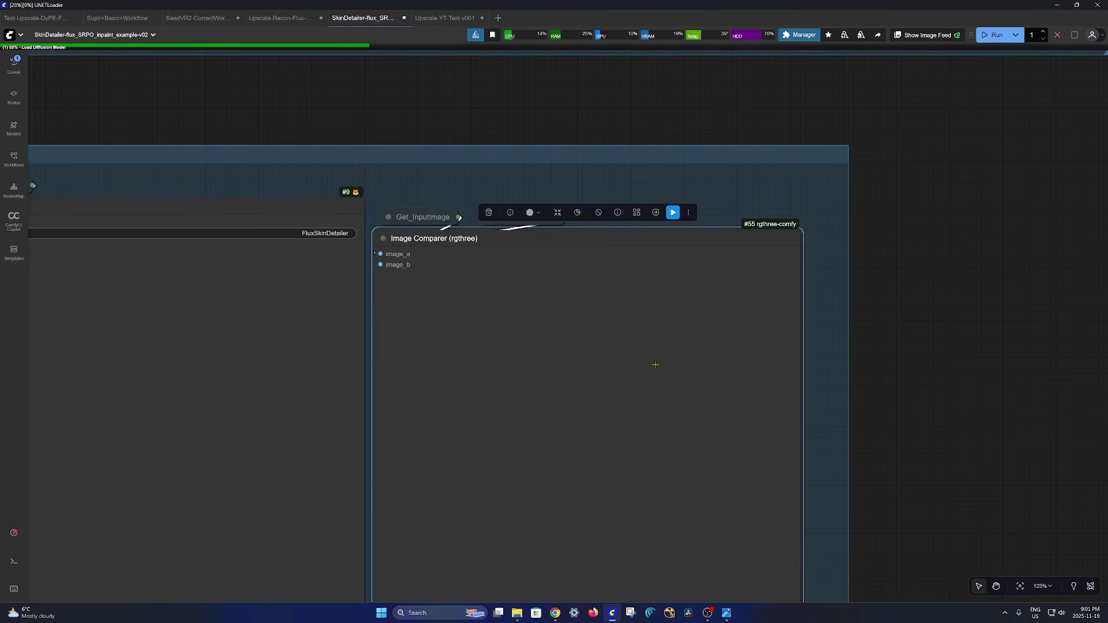
- Zoom into the Image Comparer to compare the freckled, textured face against the original
scroll(654, 367, up, 3)
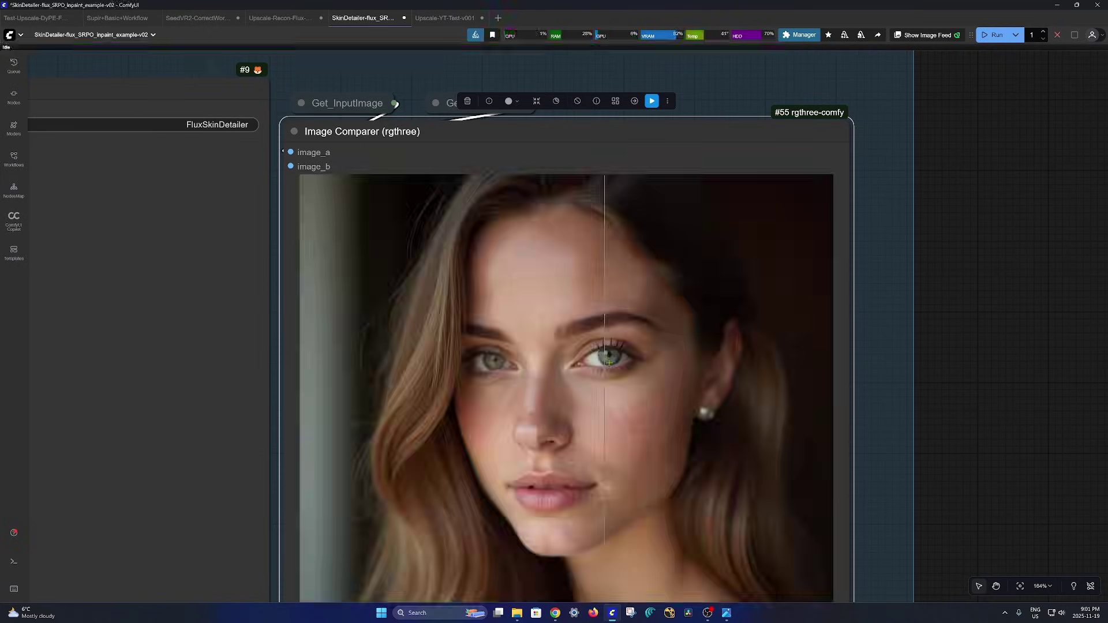
scroll(652, 343, up, 4)
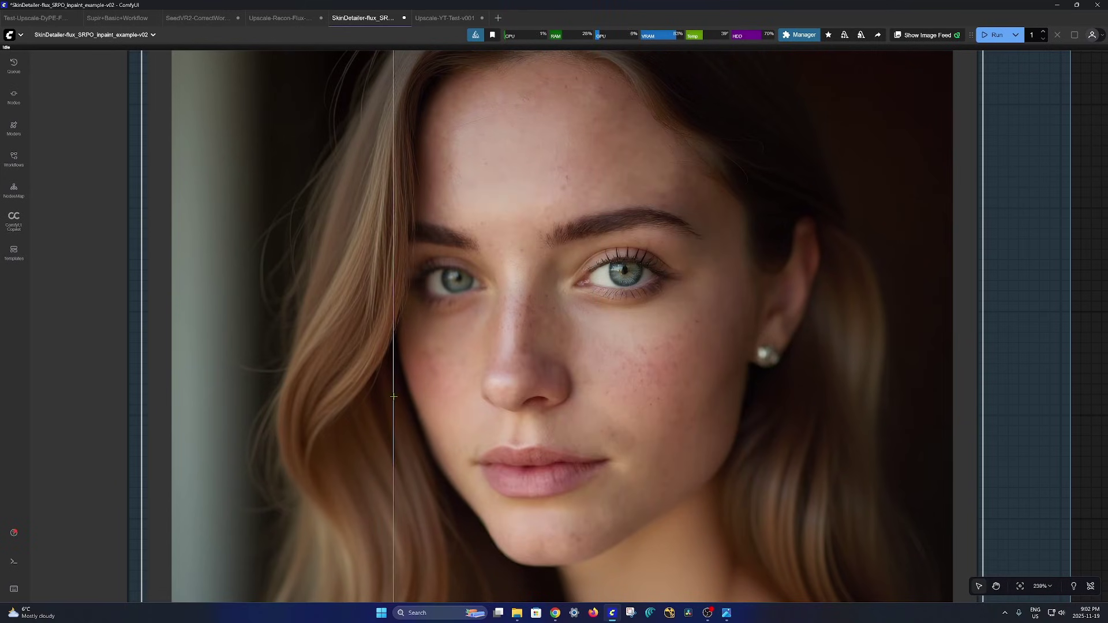
scroll(407, 397, down, 3)
scroll(404, 391, down, 3)
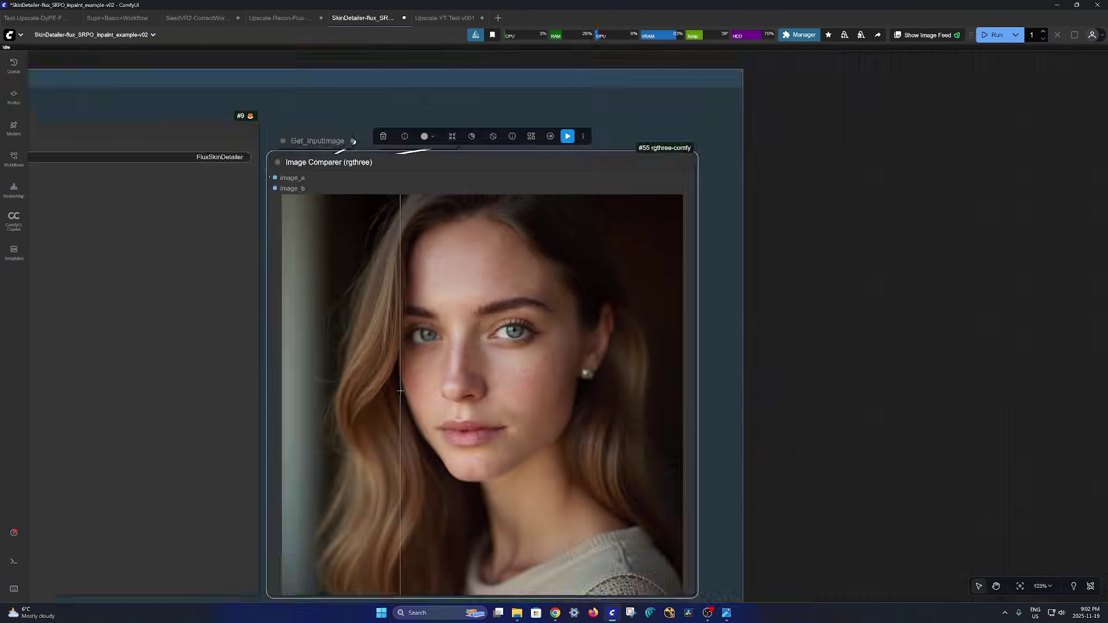
scroll(429, 389, up, 3)
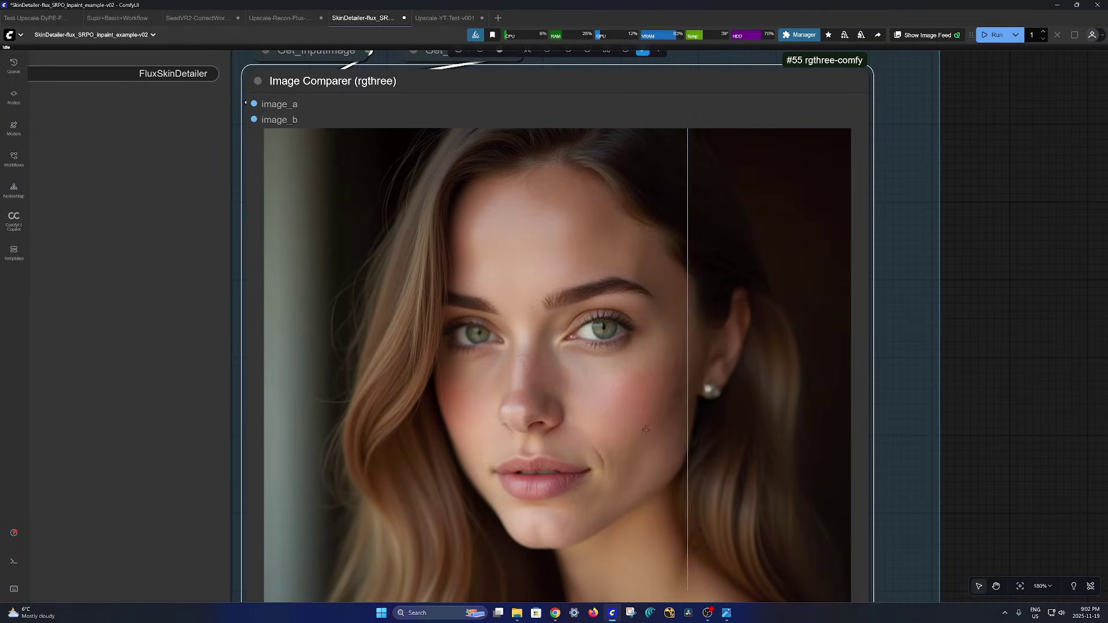
scroll(424, 404, down, 3)
scroll(427, 403, up, 3)
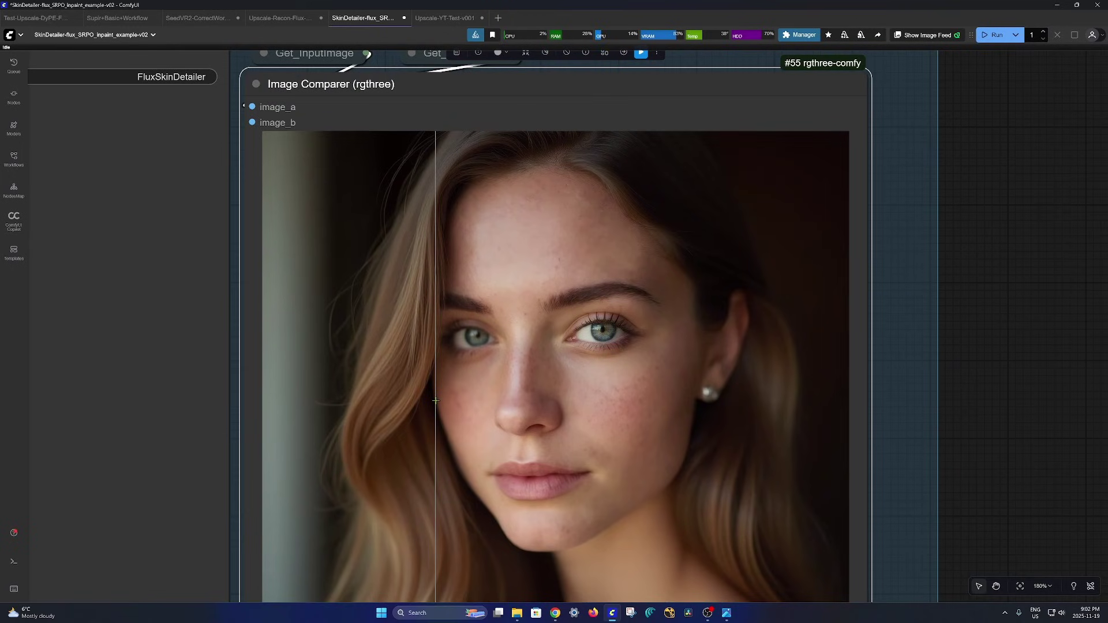
scroll(435, 400, down, 1)
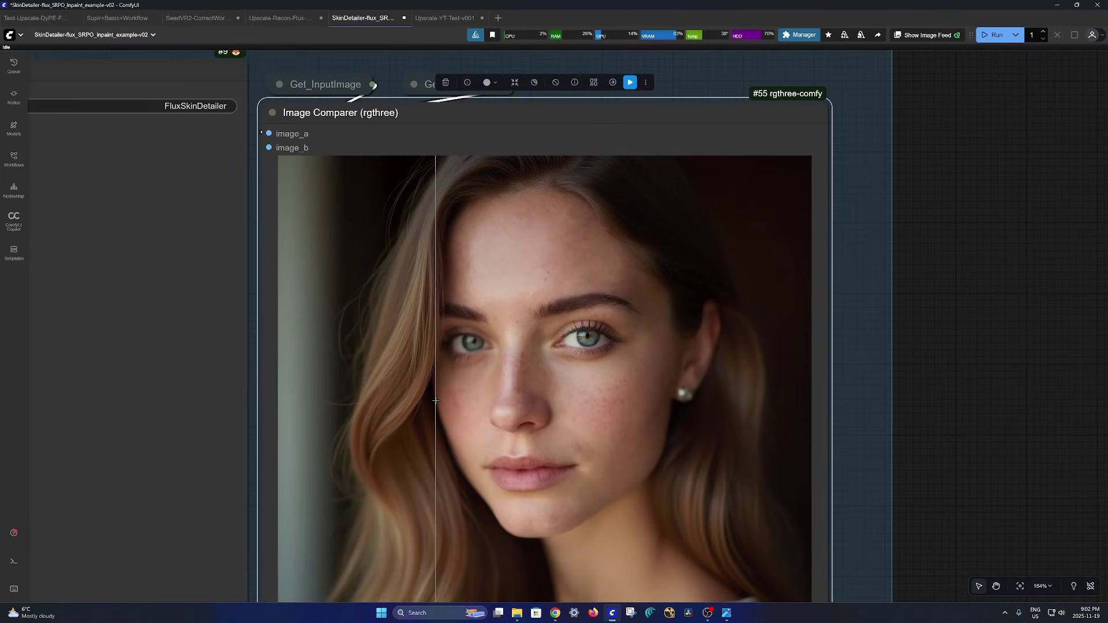
scroll(436, 400, down, 5)
scroll(475, 415, up, 10)
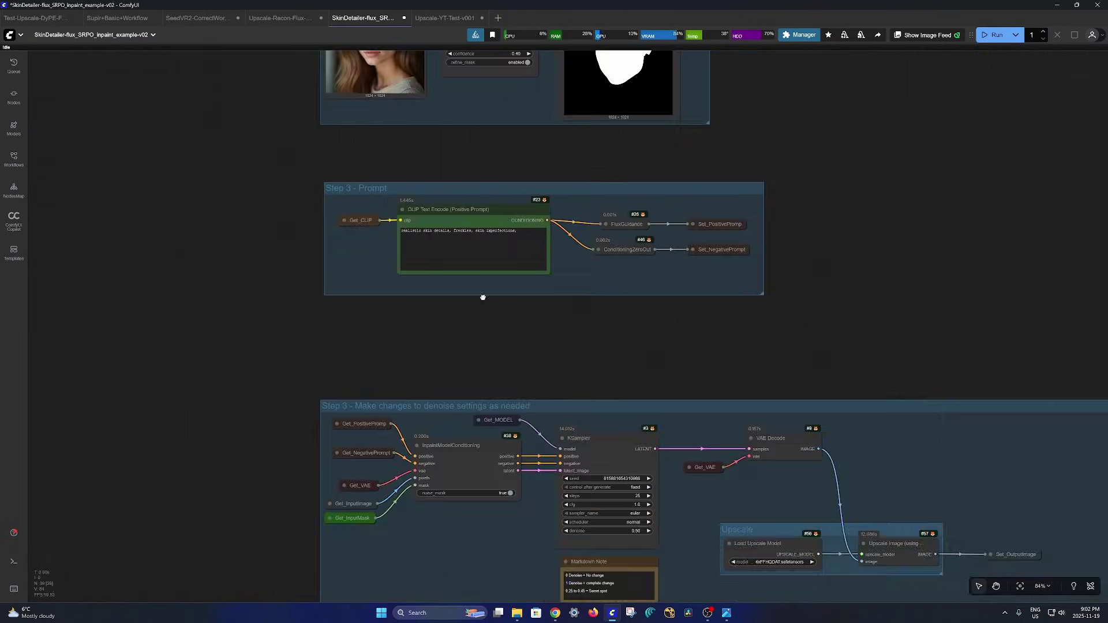
- Load flux_krea_00028_.png into the Load Image node as the new portrait
scroll(490, 272, up, 10)
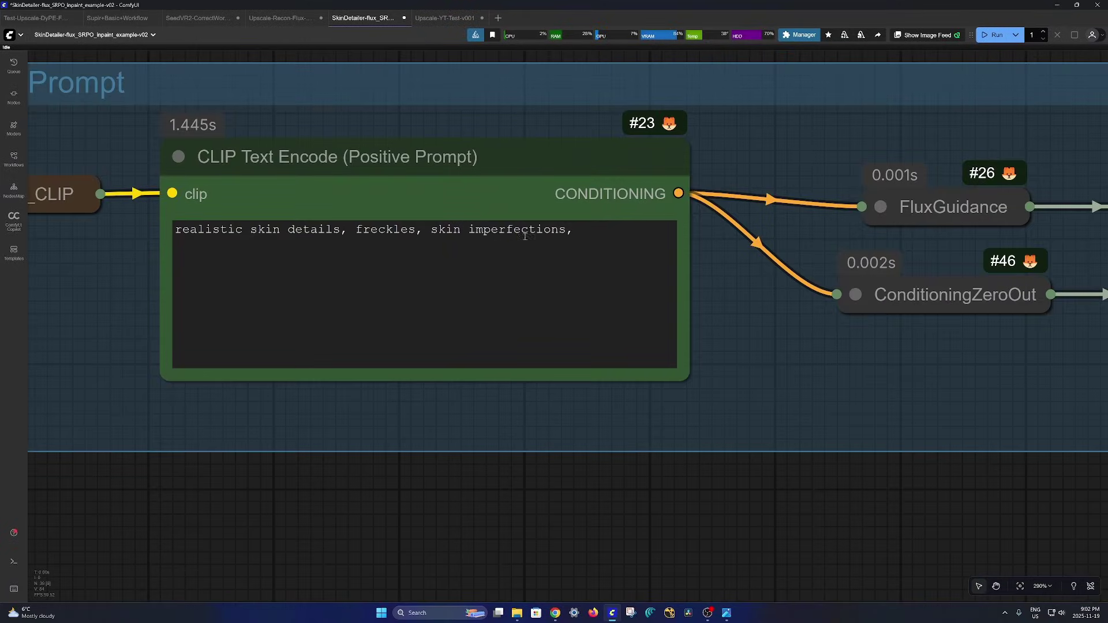
scroll(599, 456, down, 8)
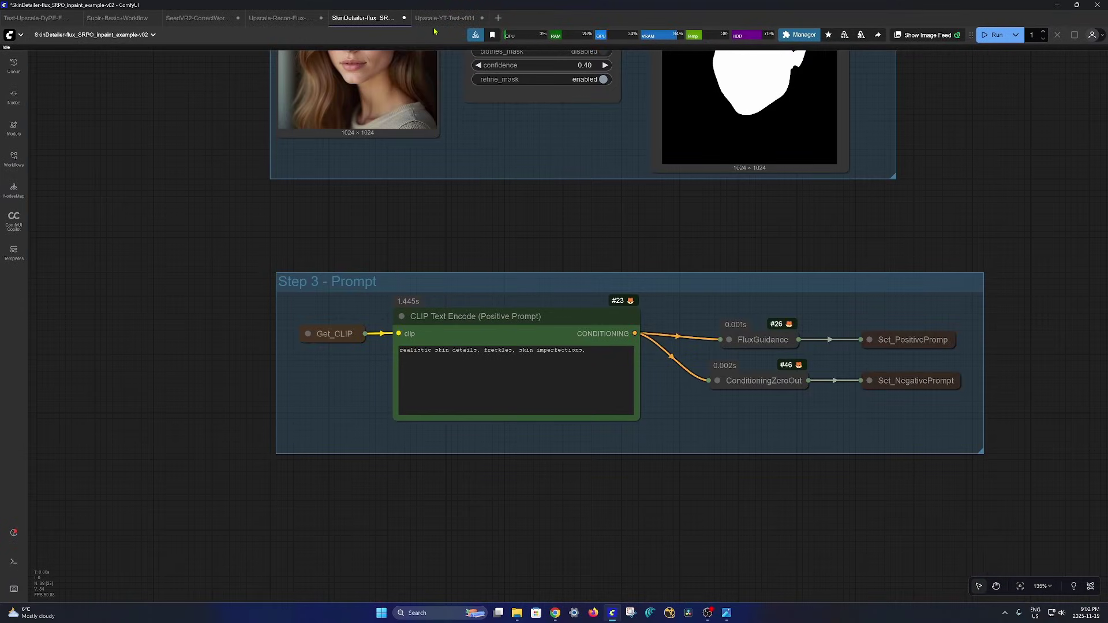
mouse_move(427, 26)
click(117, 18)
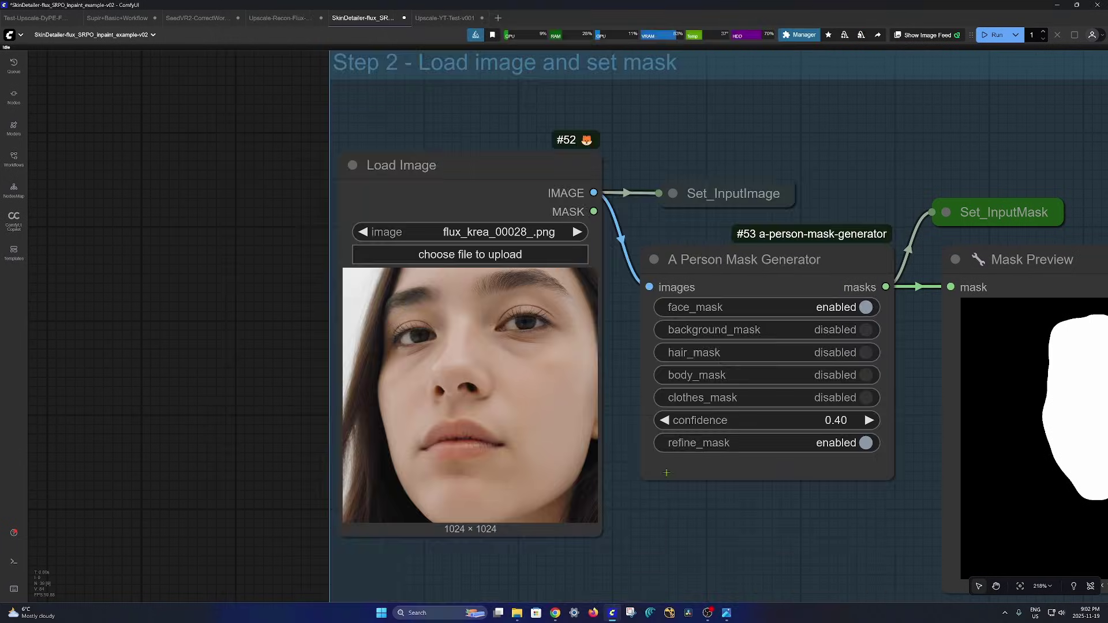
- Run Mask Preview to generate a face mask for the second portrait
scroll(780, 508, down, 3)
drag(780, 507, 648, 401)
scroll(693, 286, up, 4)
click(860, 194)
click(989, 158)
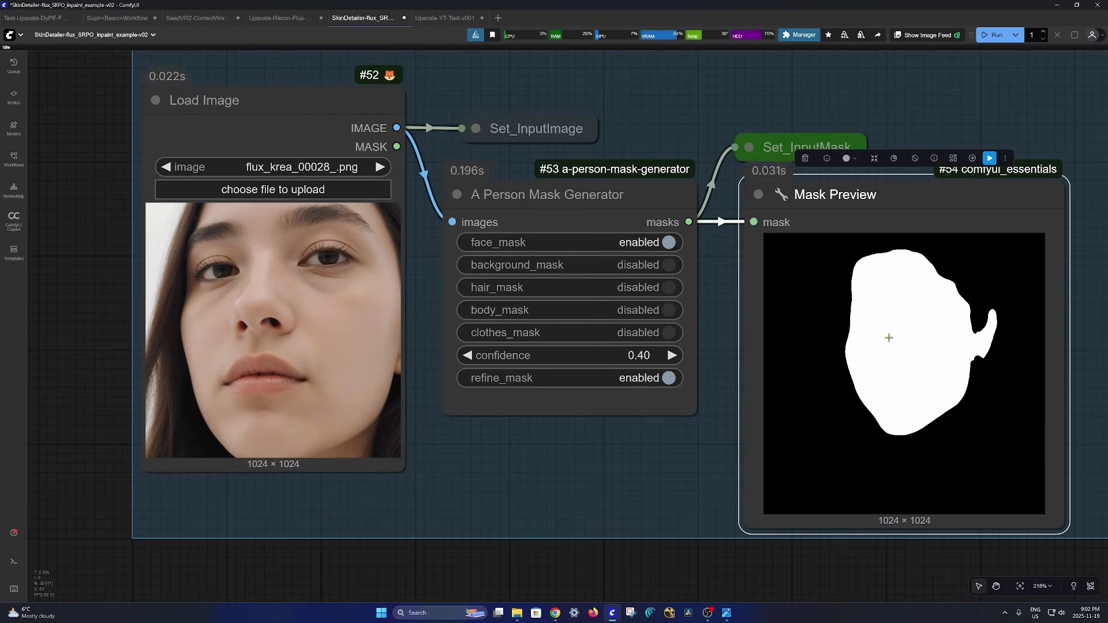
scroll(905, 372, down, 5)
drag(905, 372, 629, 249)
scroll(630, 249, down, 4)
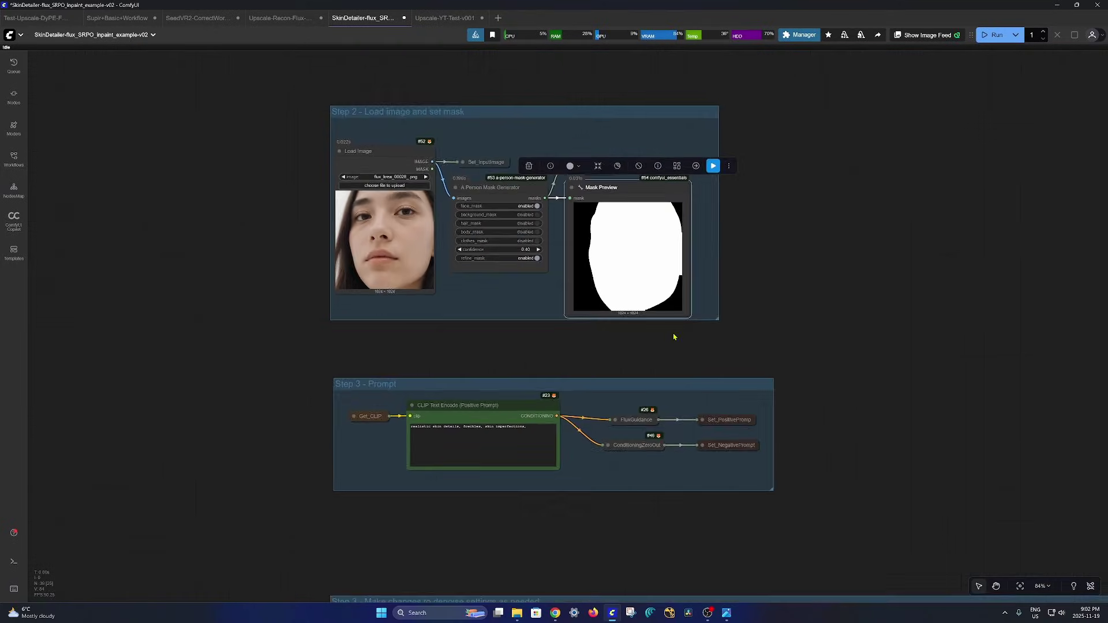
drag(790, 515, 677, 224)
scroll(703, 265, down, 6)
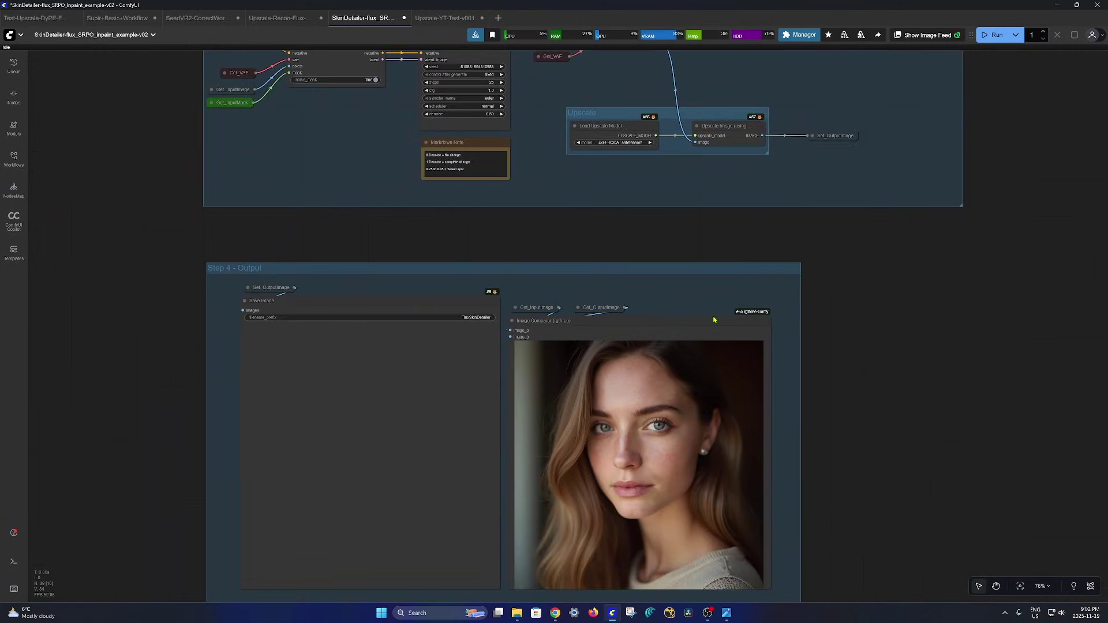
scroll(661, 336, up, 5)
- Run the full workflow on the second portrait and view the Image Comparer result
click(661, 310)
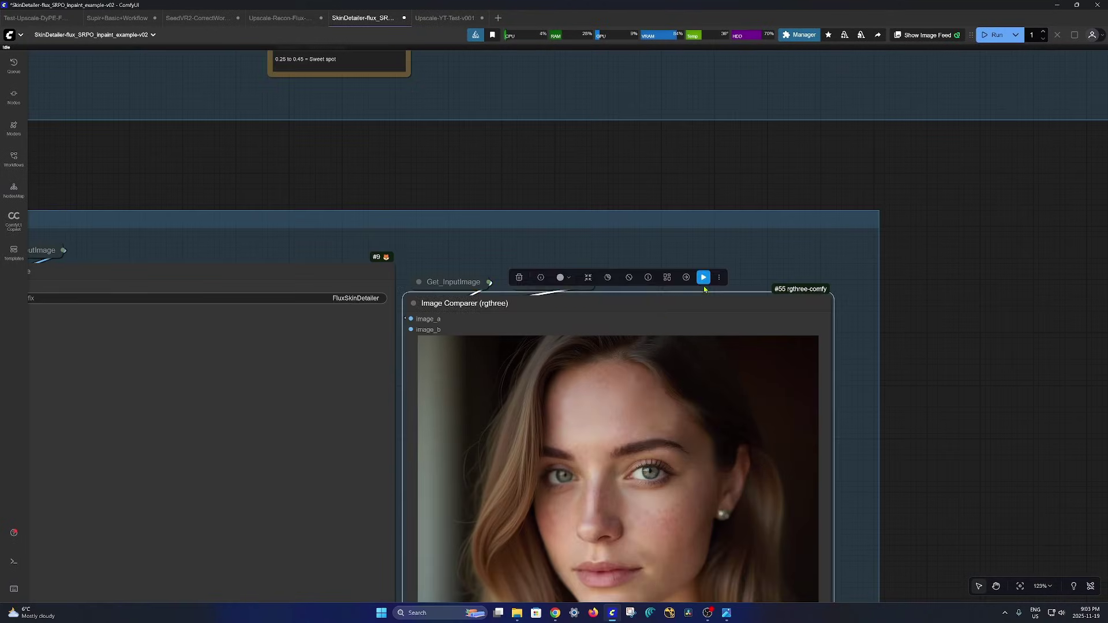
key(ctrl+Return)
drag(859, 386, 871, 235)
scroll(838, 357, up, 2)
drag(864, 365, 893, 322)
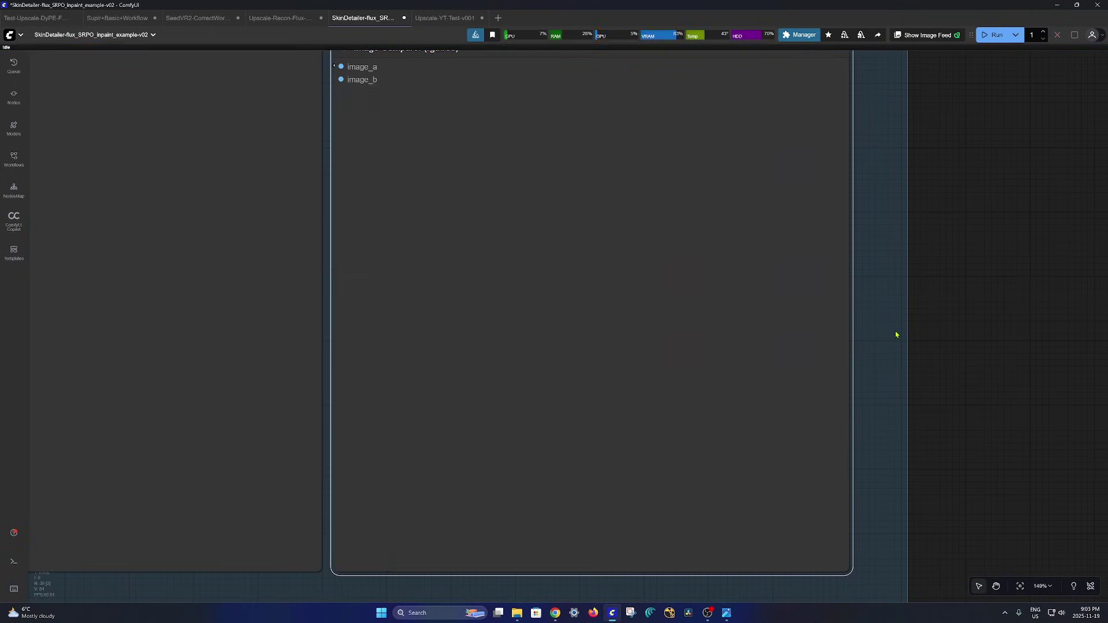
scroll(805, 326, up, 3)
scroll(781, 346, down, 1)
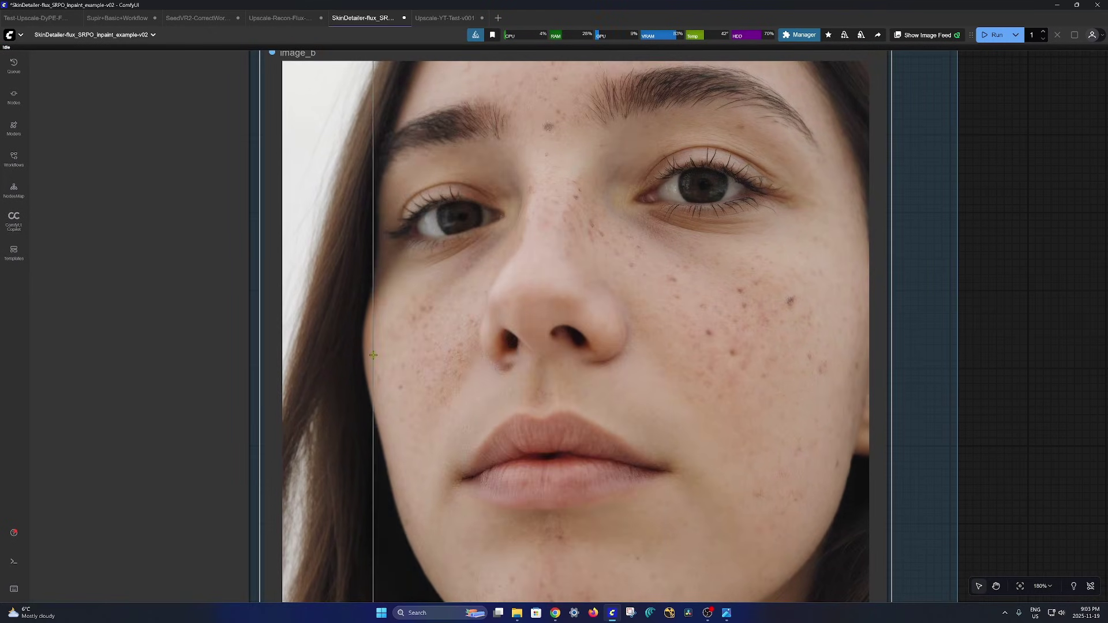
scroll(372, 359, down, 2)
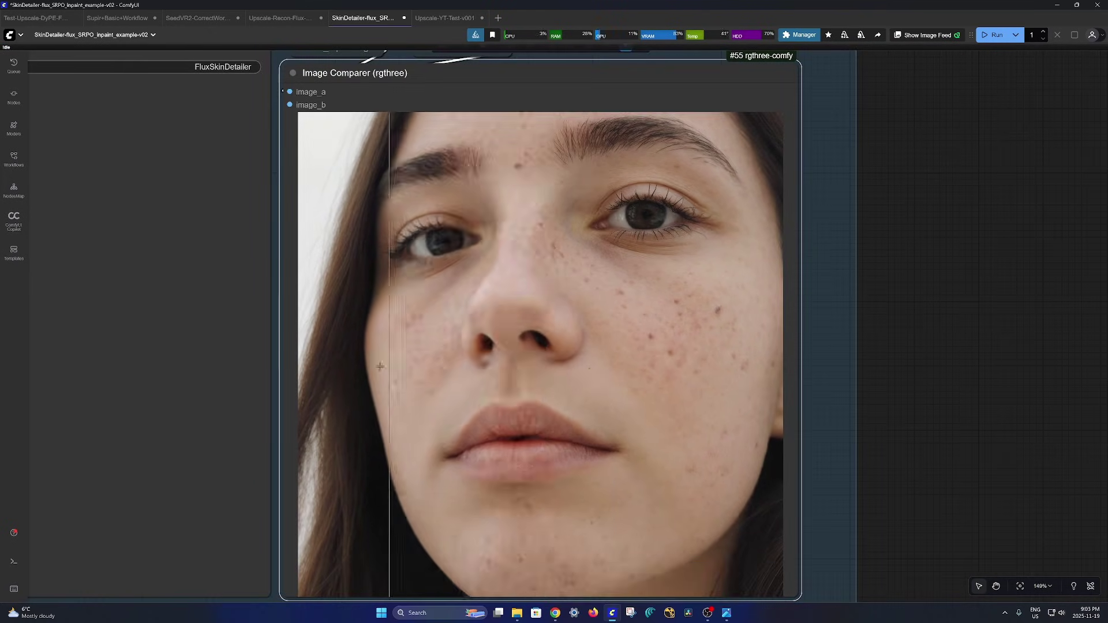
scroll(360, 367, down, 6)
scroll(351, 260, up, 9)
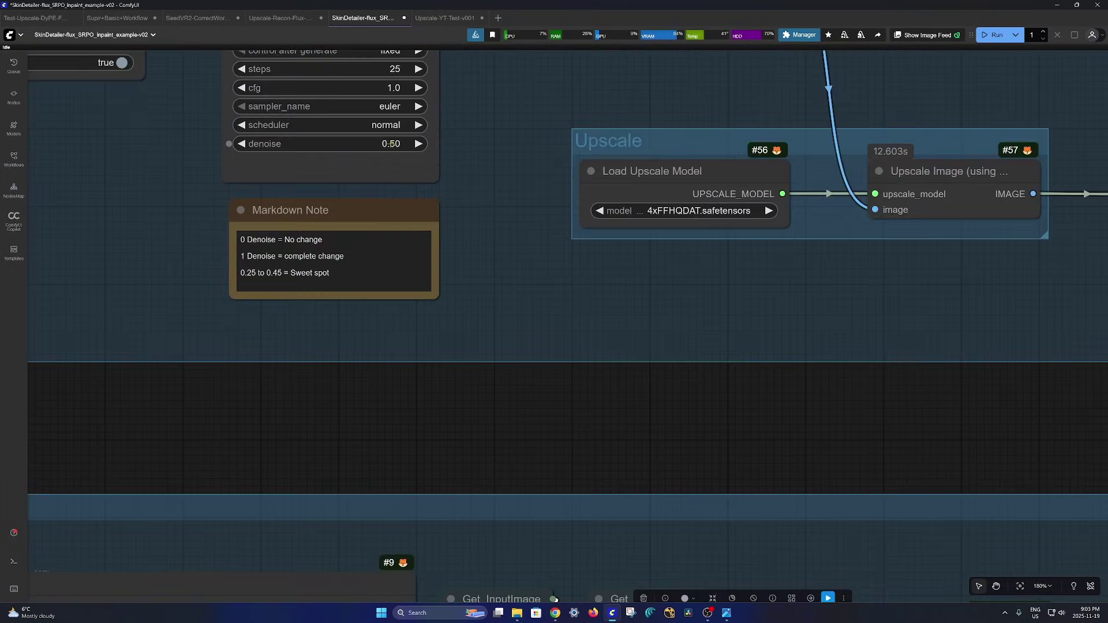
scroll(391, 144, up, 1)
- Lower the KSampler denoise from 0.50 to 0.25
click(391, 144)
text(3.2)
text(5)
key(BackSpace)
key(BackSpace)
key(BackSpace)
key(BackSpace)
text(.25)
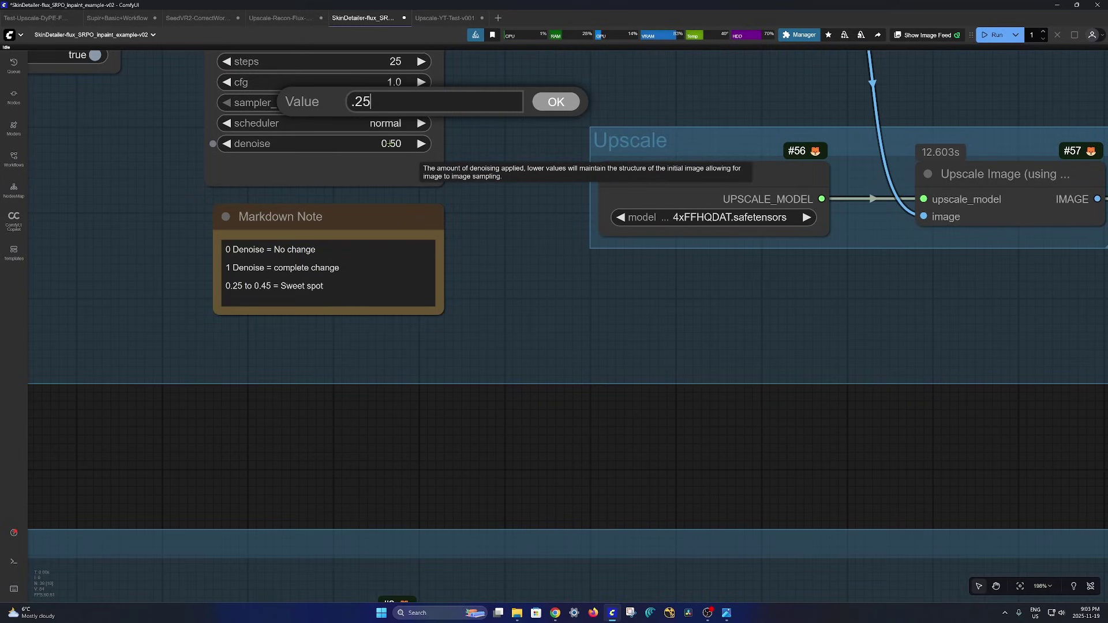
key(Return)
scroll(427, 215, down, 5)
- Rerun at 0.25 denoise and compare the subtler freckles with the smooth original
scroll(488, 272, down, 5)
scroll(592, 340, up, 5)
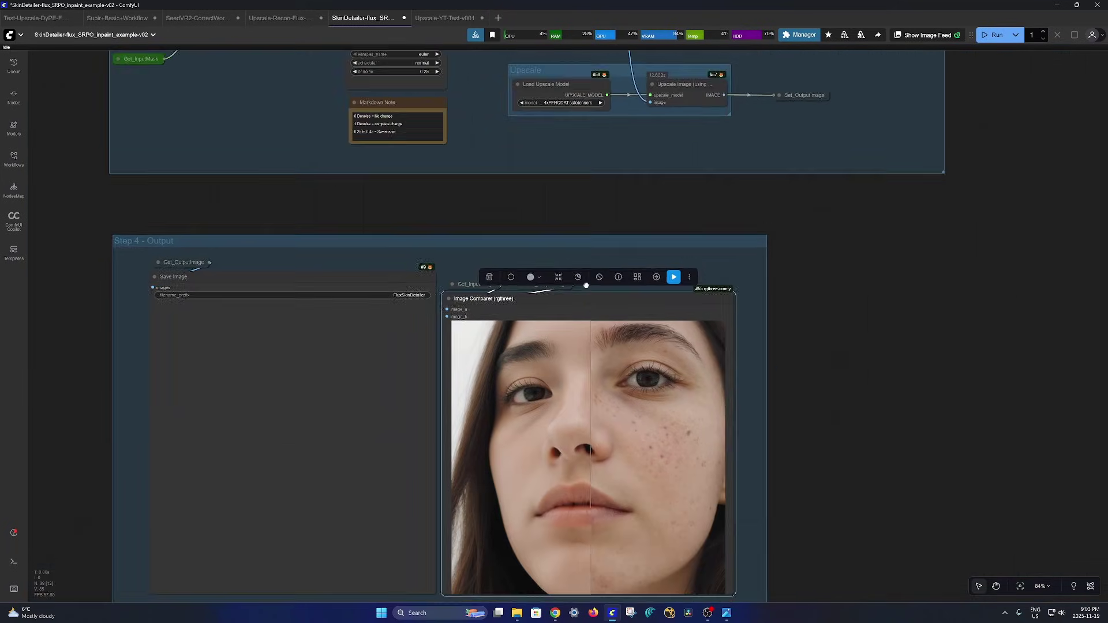
scroll(591, 340, down, 2)
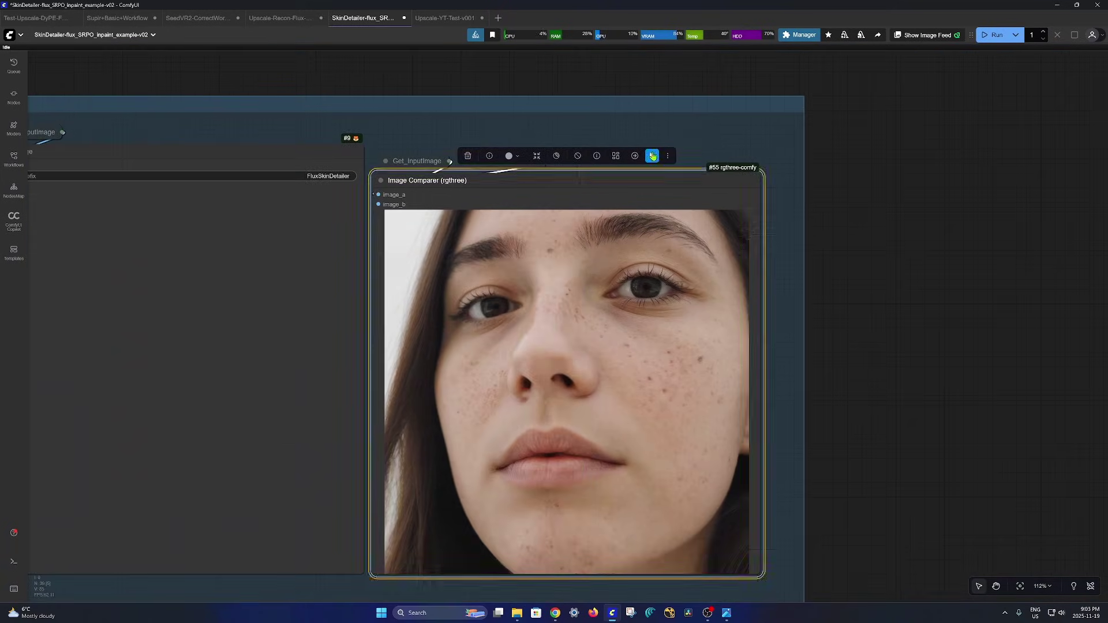
click(653, 155)
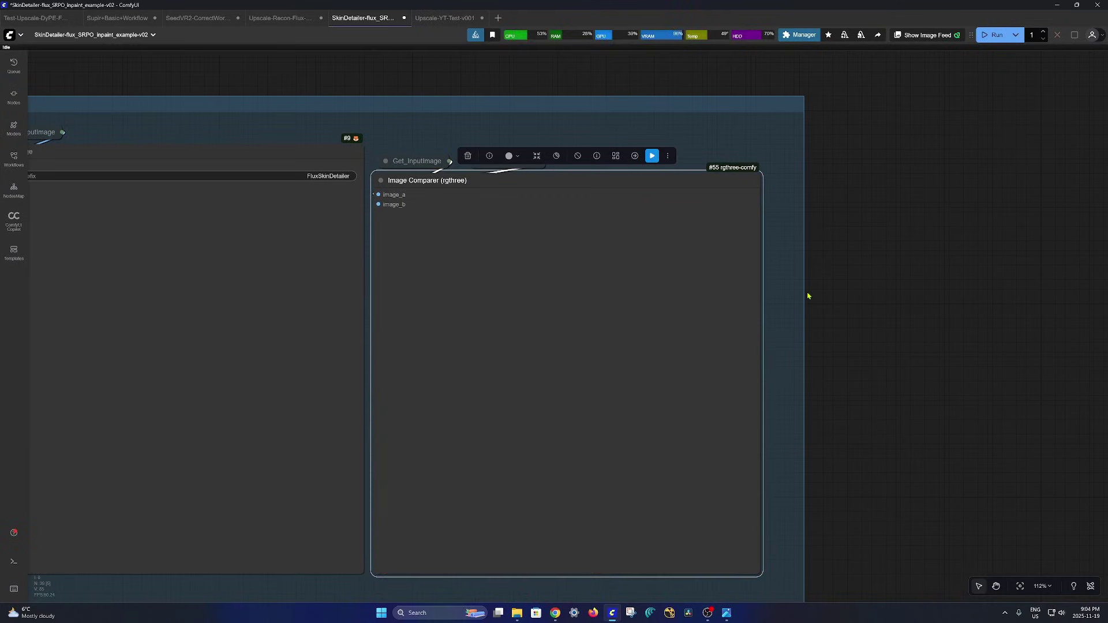
scroll(635, 289, up, 7)
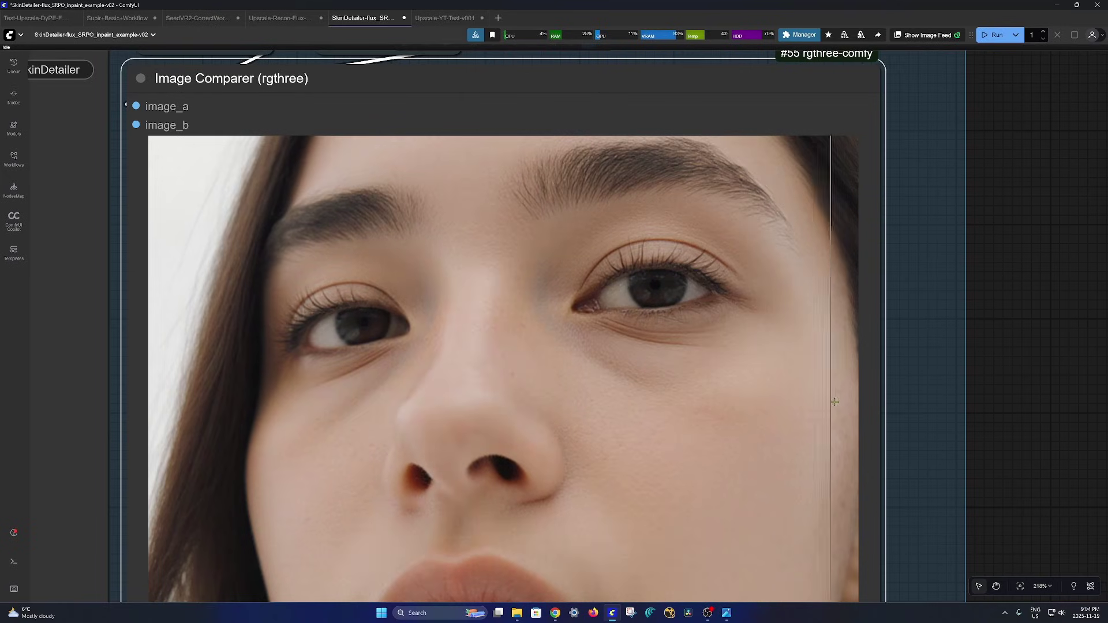
scroll(324, 358, down, 7)
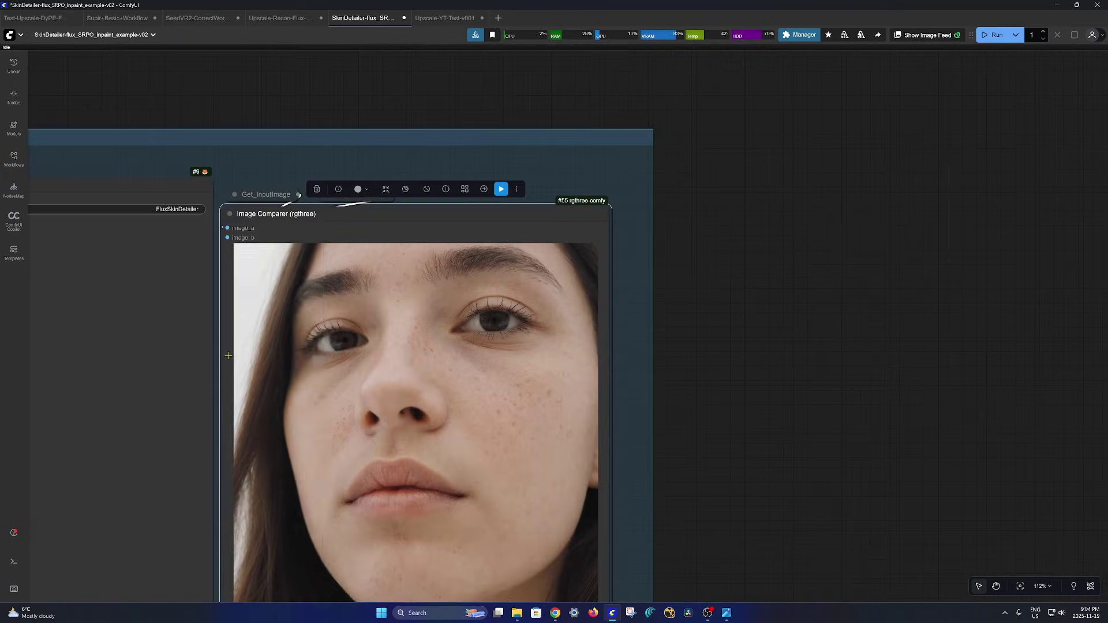
drag(279, 365, 438, 297)
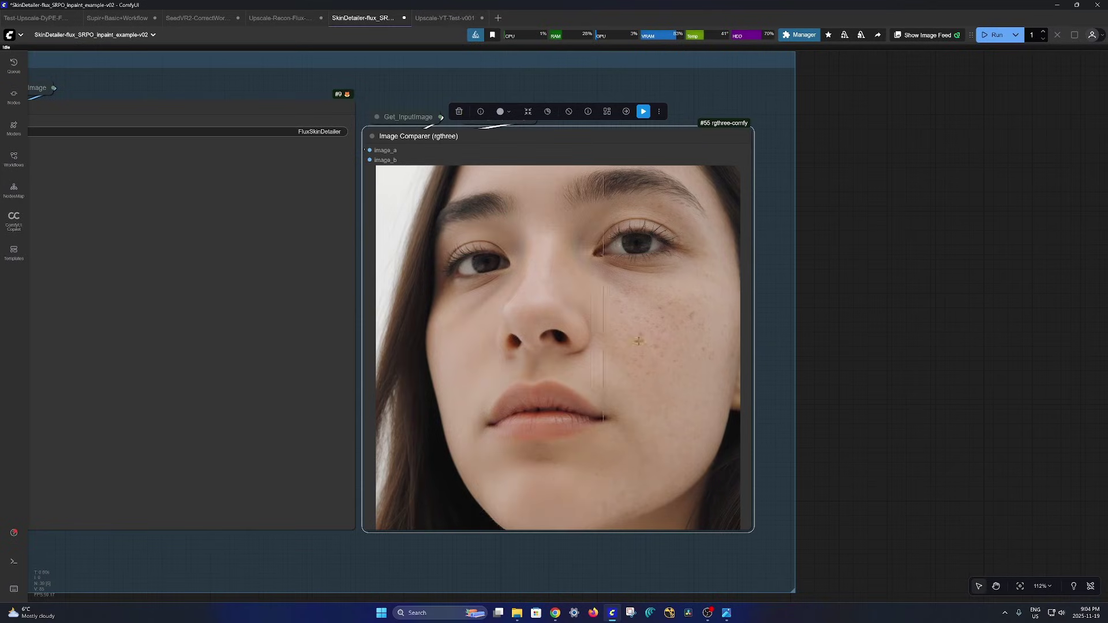
scroll(420, 327, down, 4)
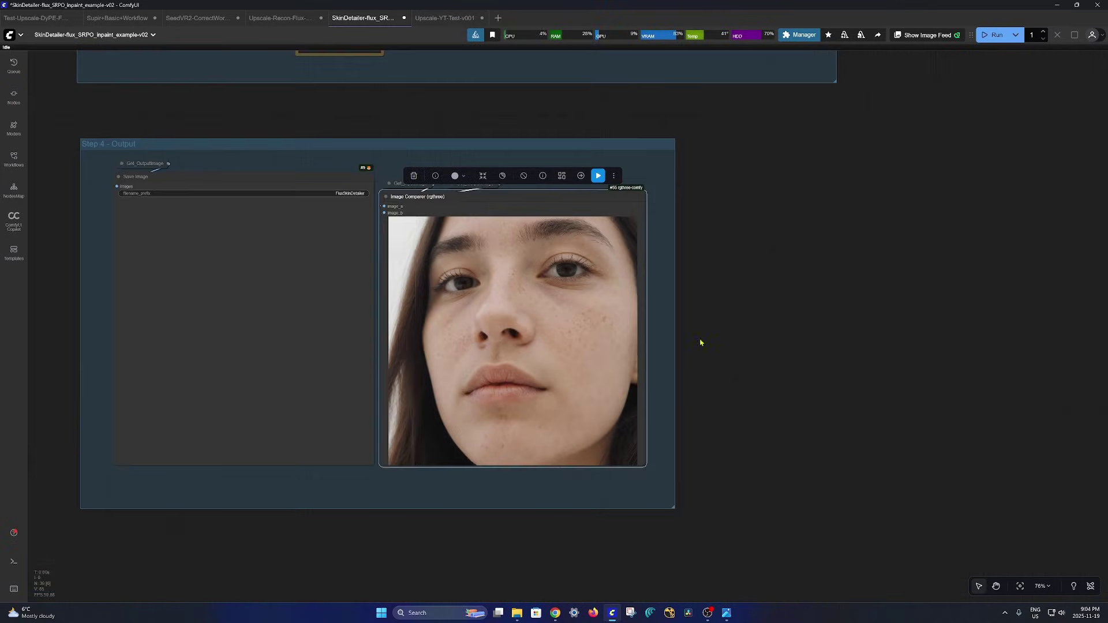
drag(702, 342, 827, 361)
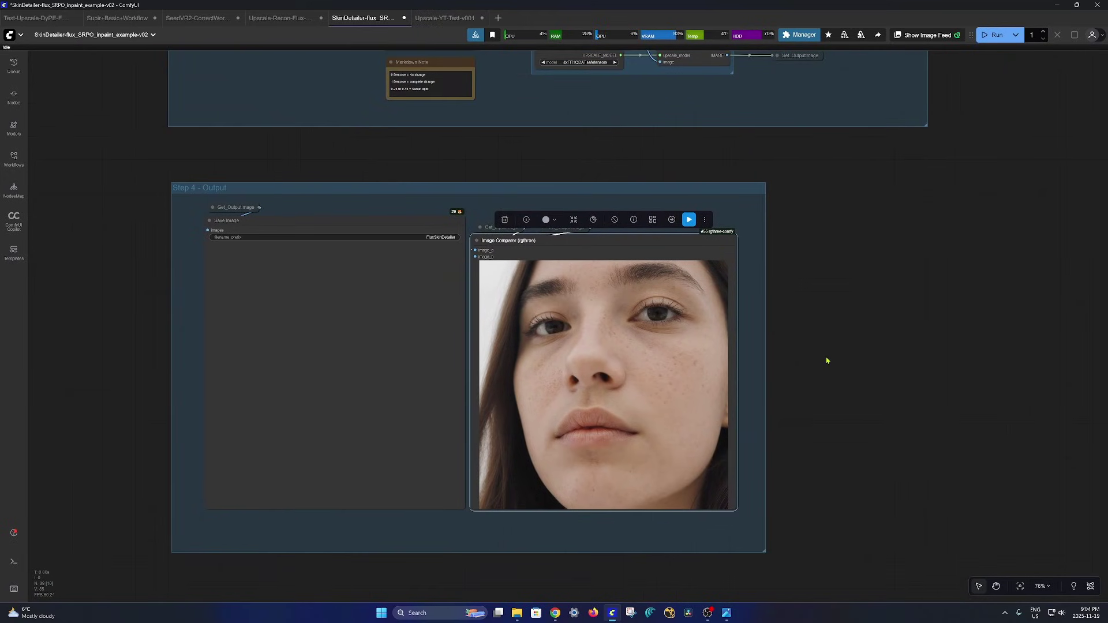